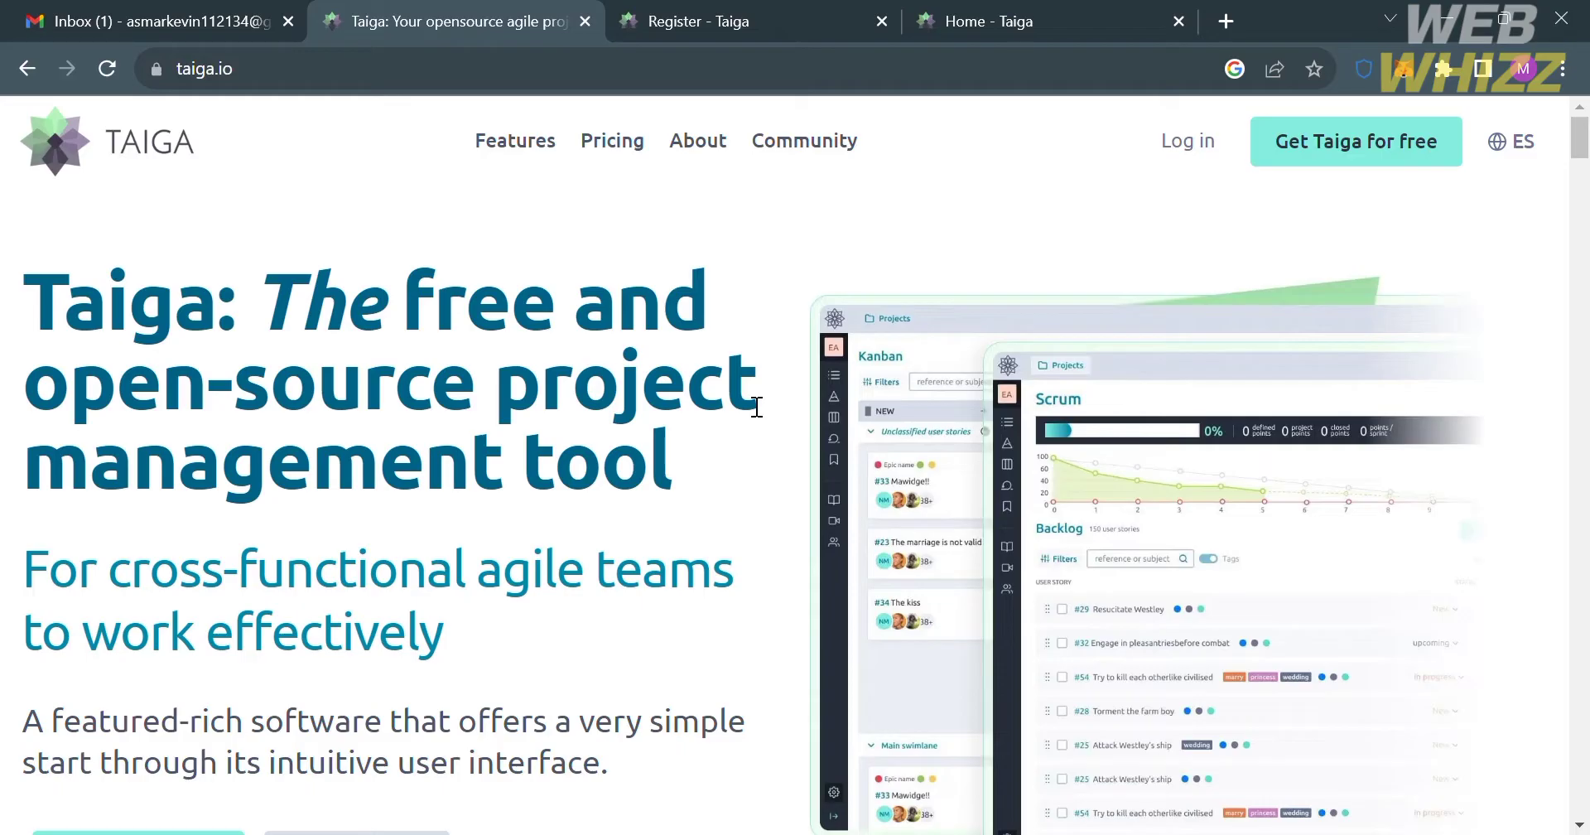
Scroll through the Taiga site to look over its deployment options
scroll(687, 364, down, 10)
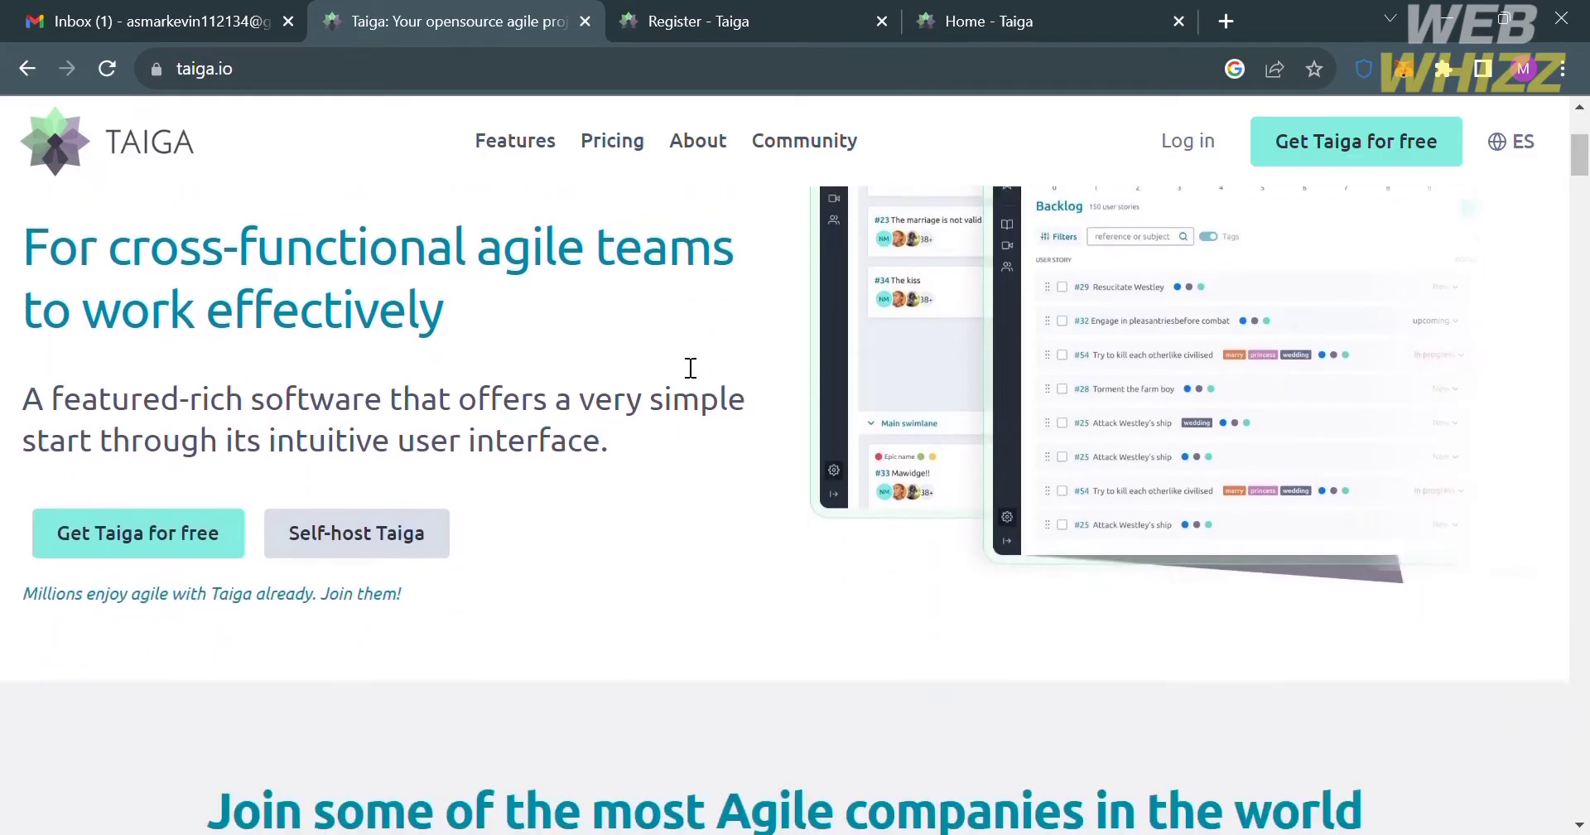
scroll(679, 364, down, 10)
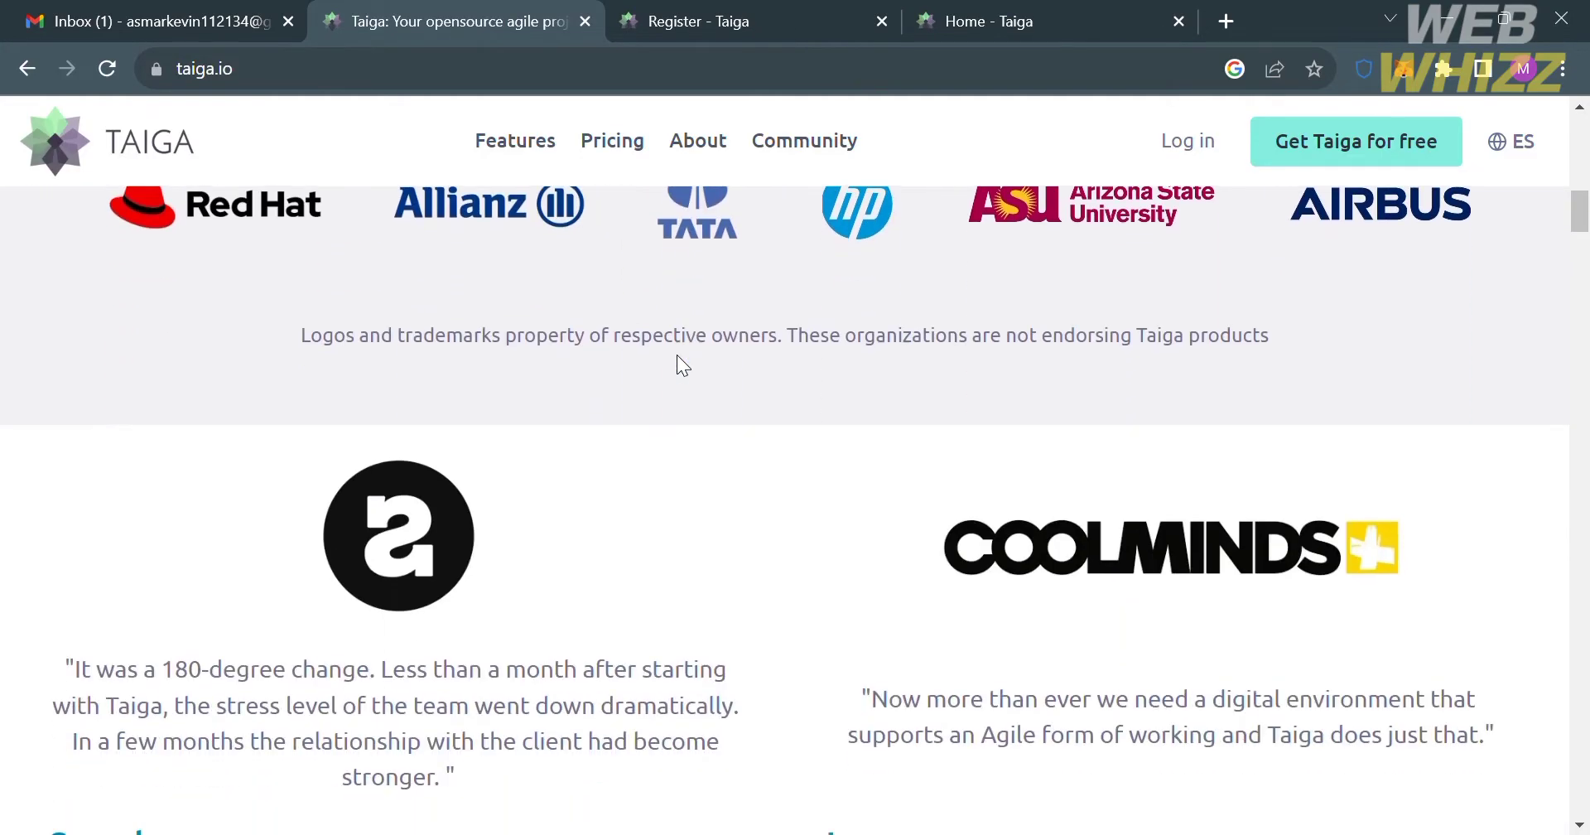
scroll(678, 356, down, 8)
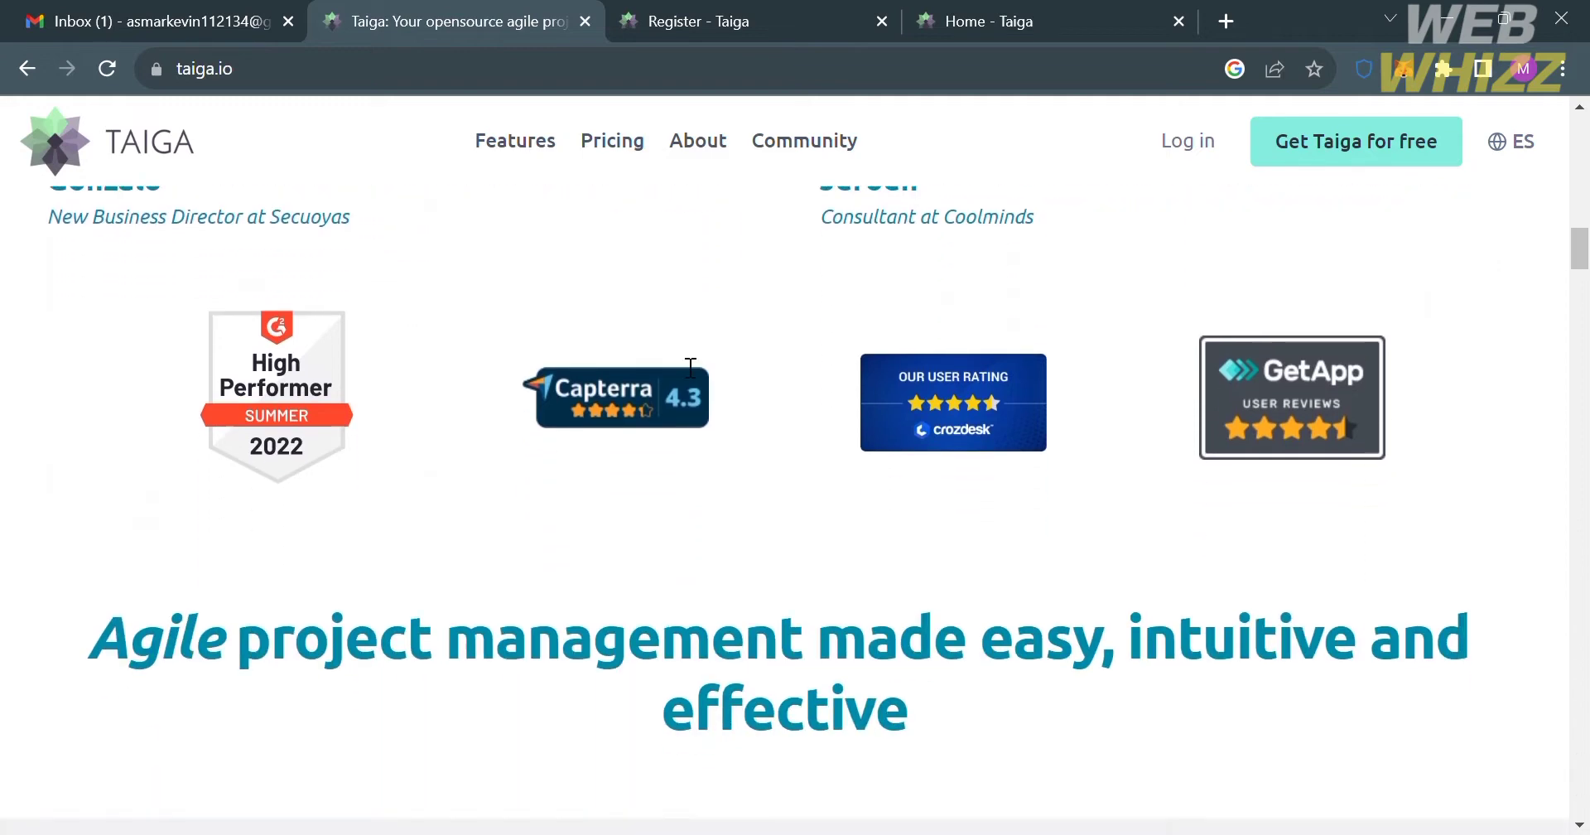
scroll(678, 358, down, 6)
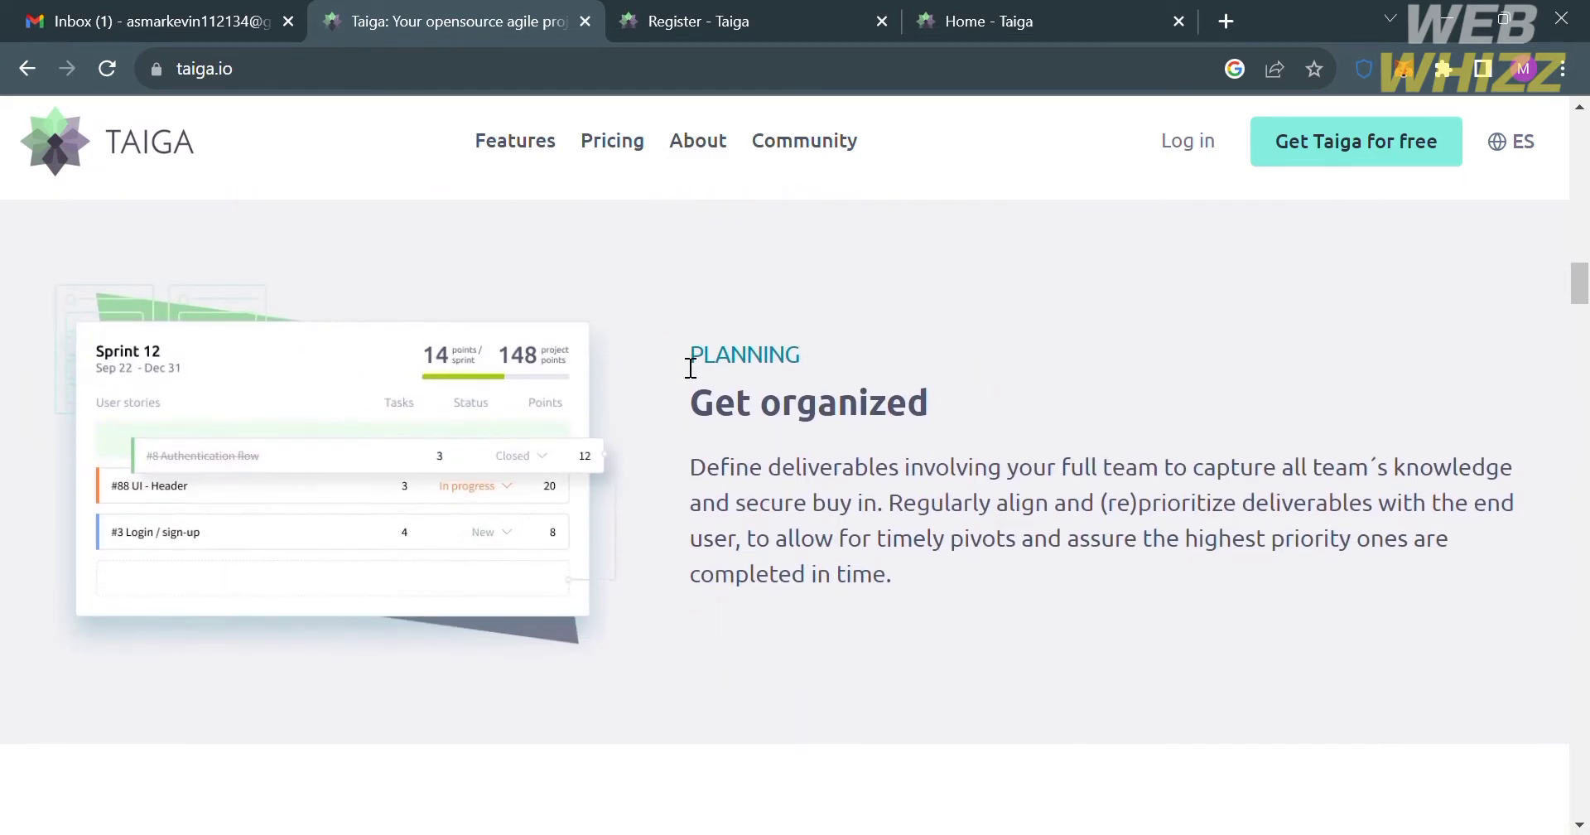
scroll(677, 354, down, 10)
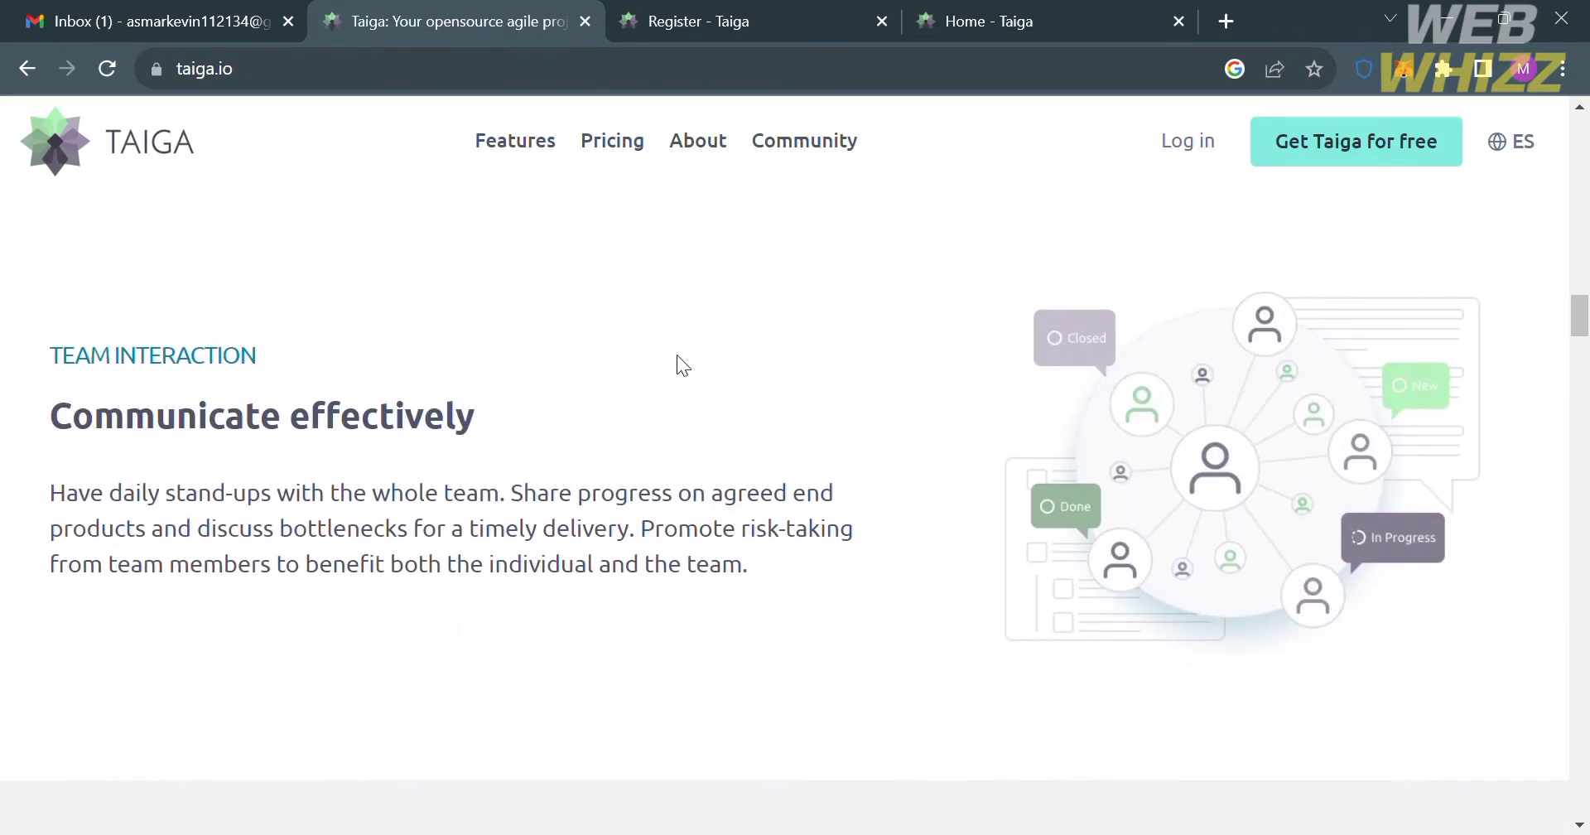
scroll(677, 364, down, 7)
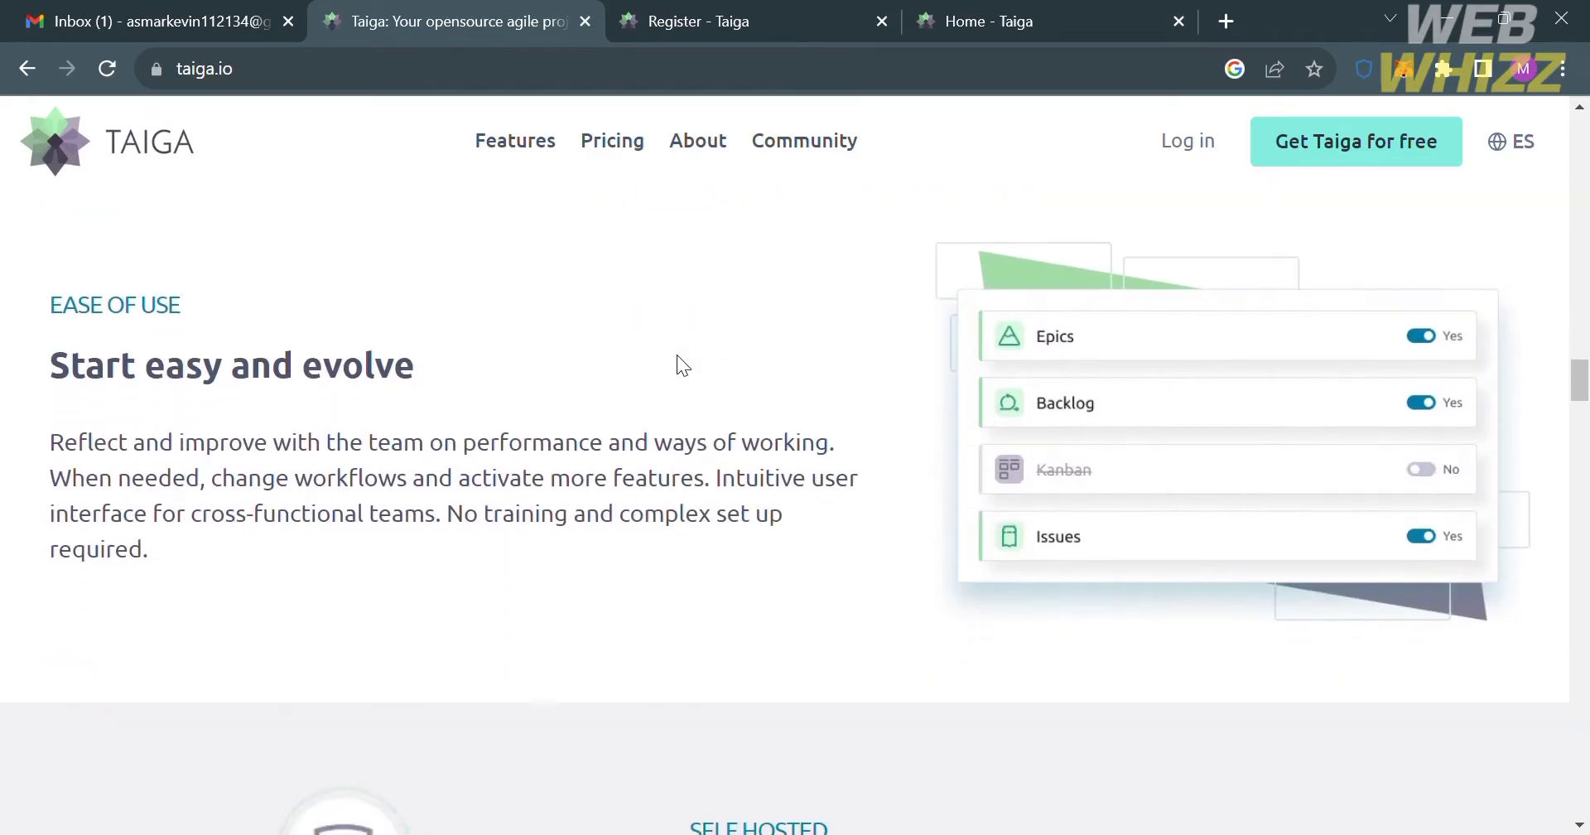
scroll(677, 365, down, 4)
scroll(677, 358, down, 8)
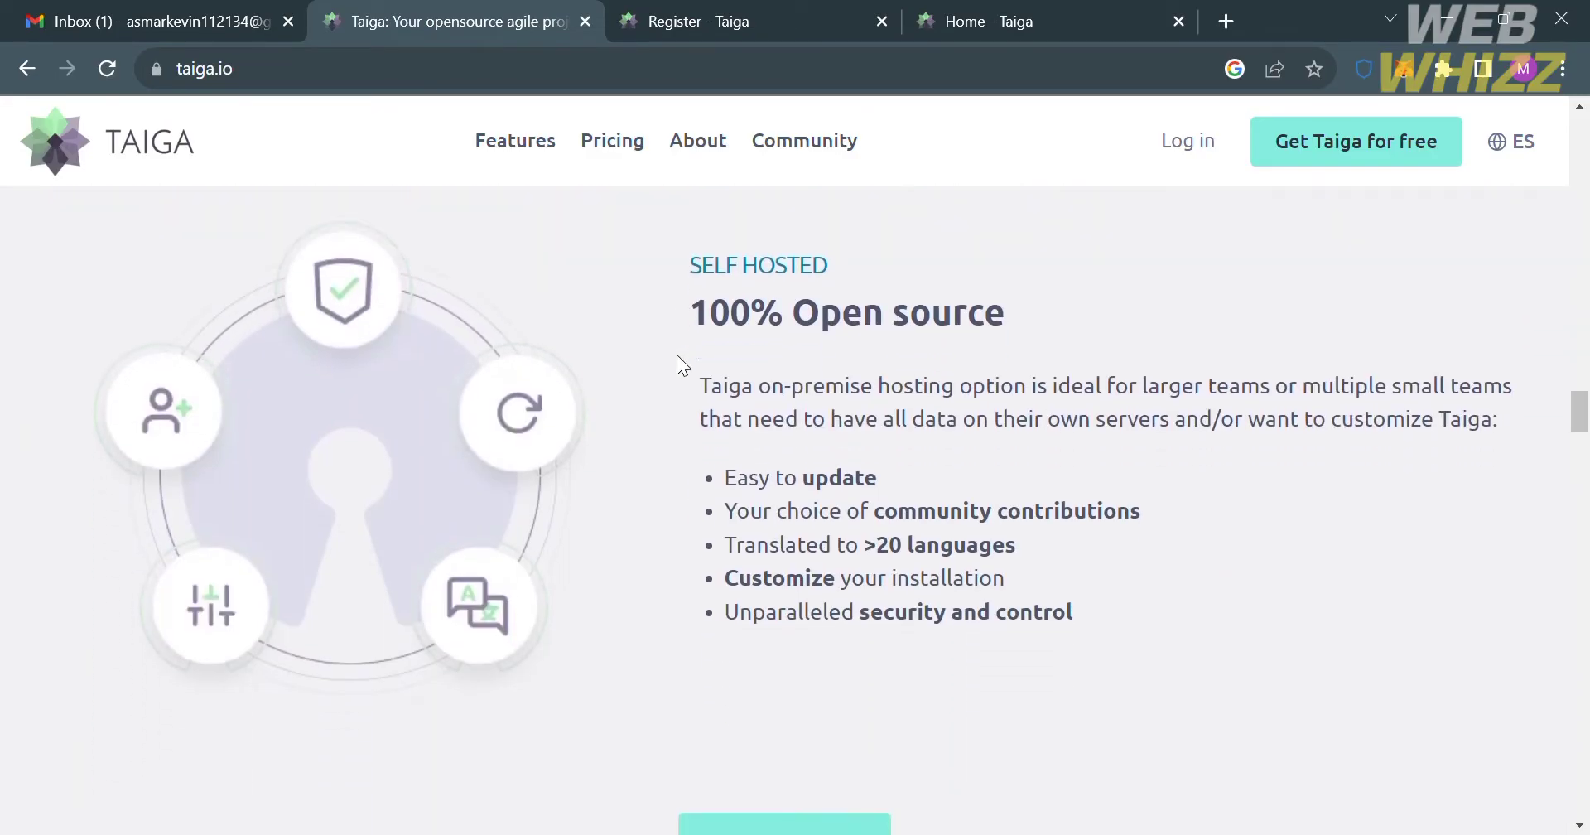
scroll(677, 354, down, 3)
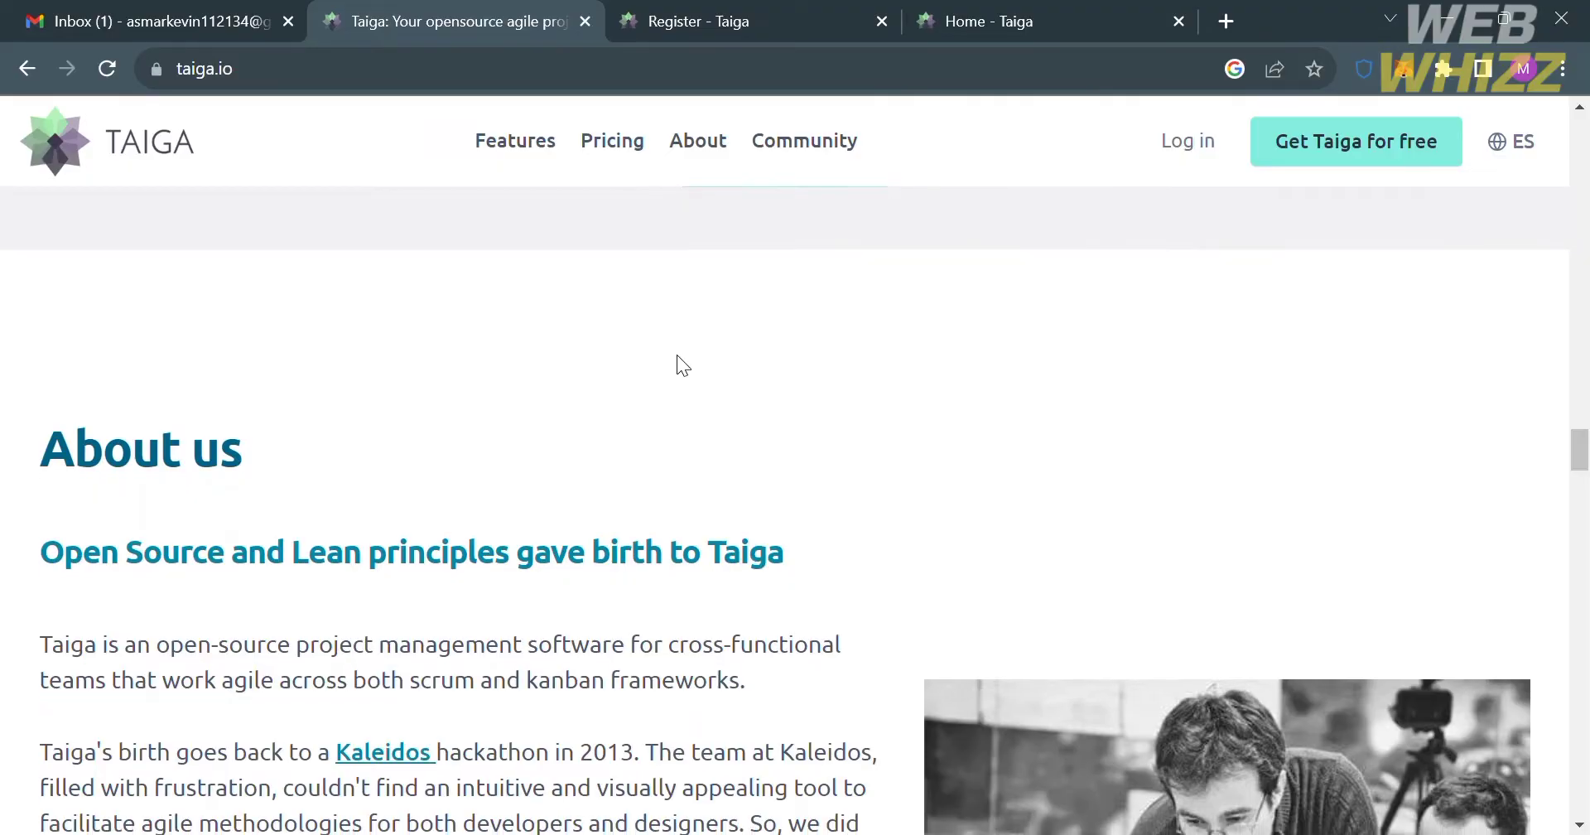
scroll(677, 355, down, 3)
scroll(678, 354, down, 6)
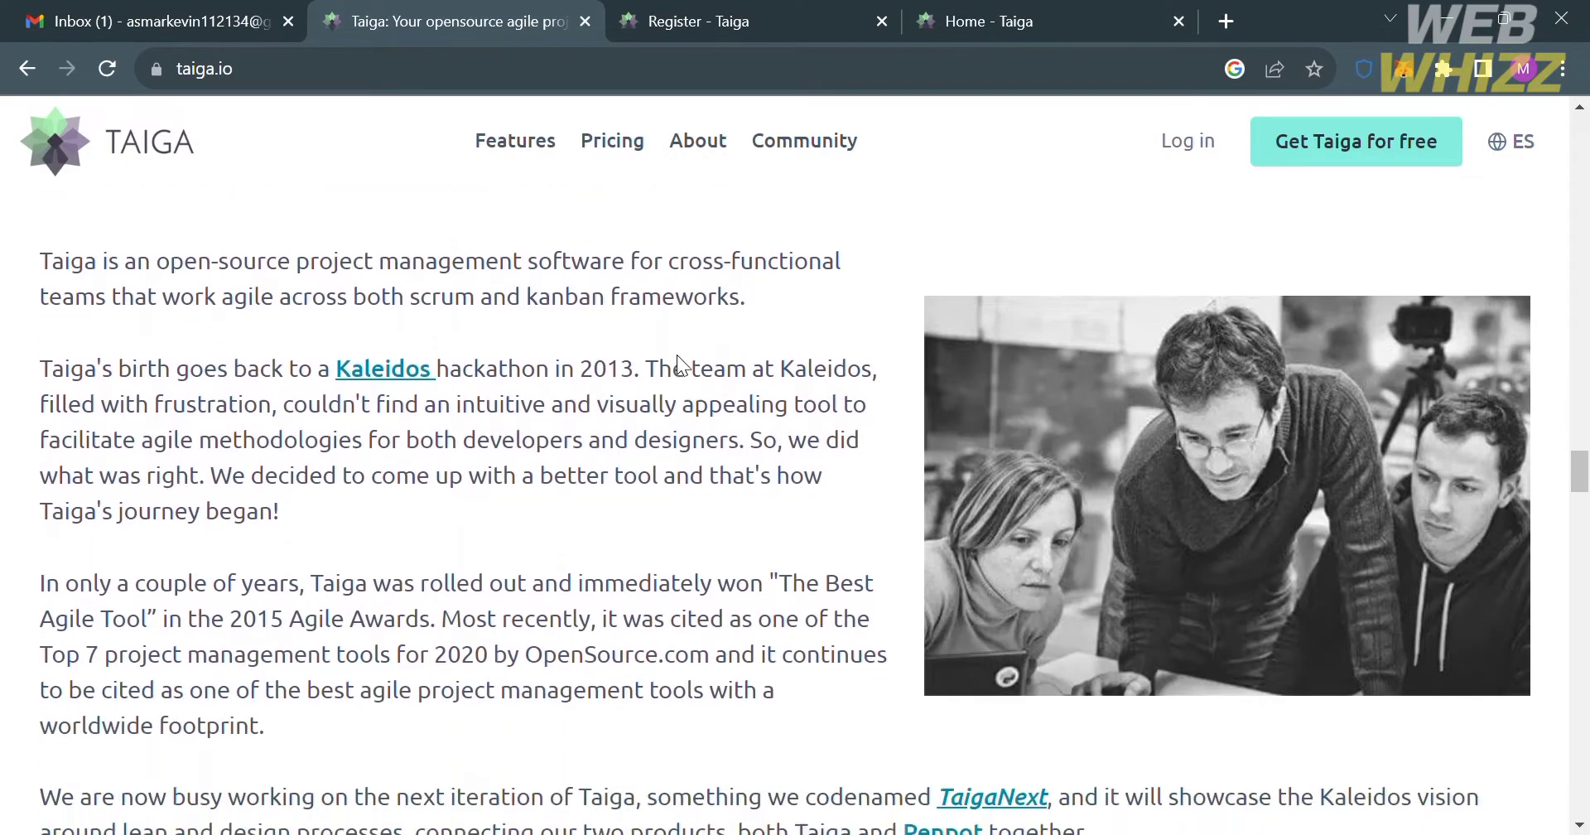
scroll(677, 355, down, 7)
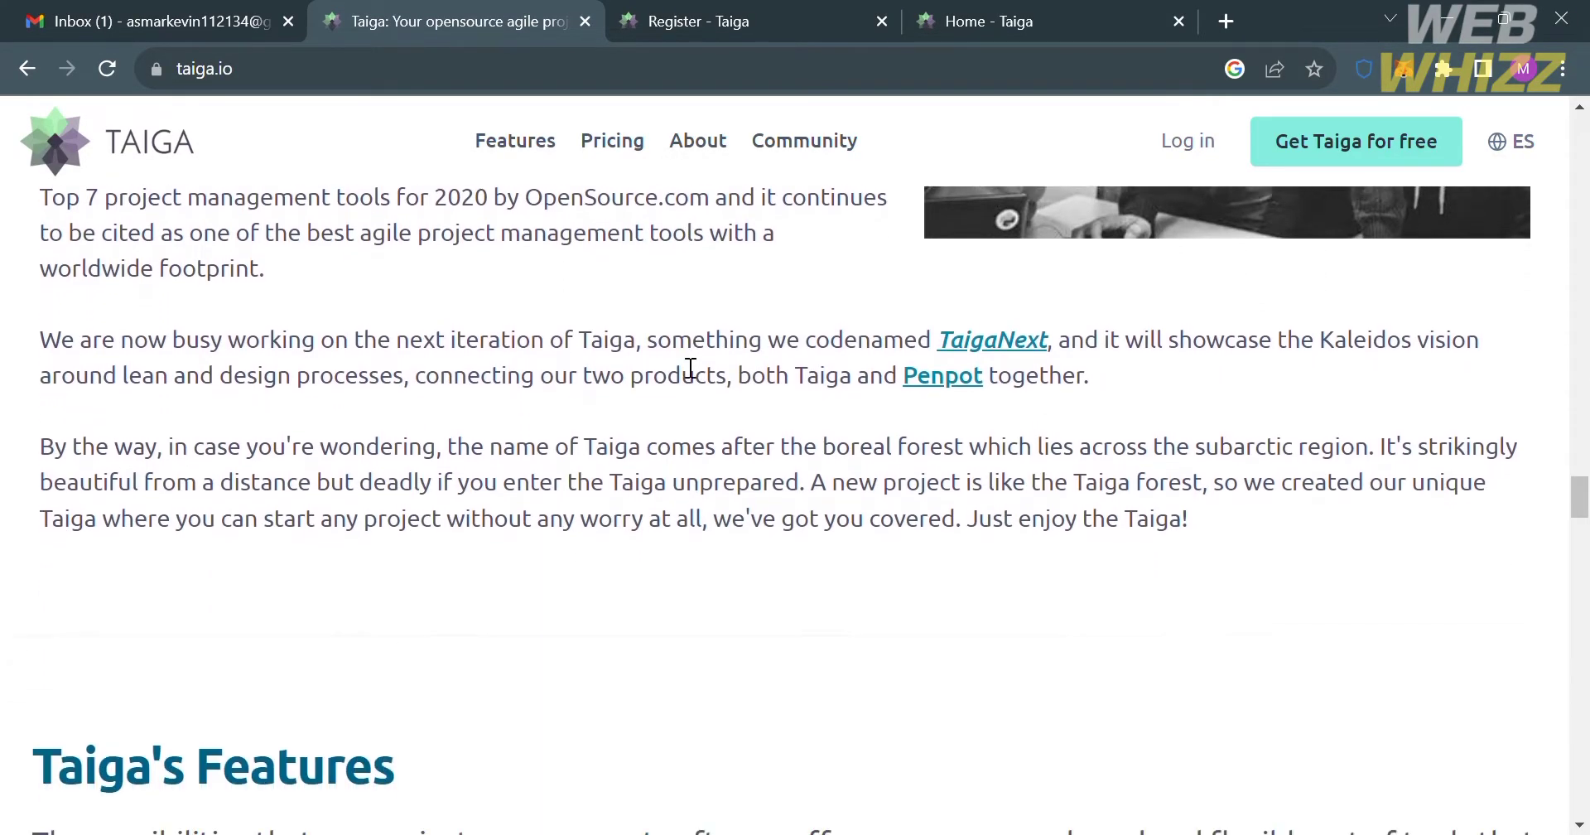
scroll(677, 365, down, 2)
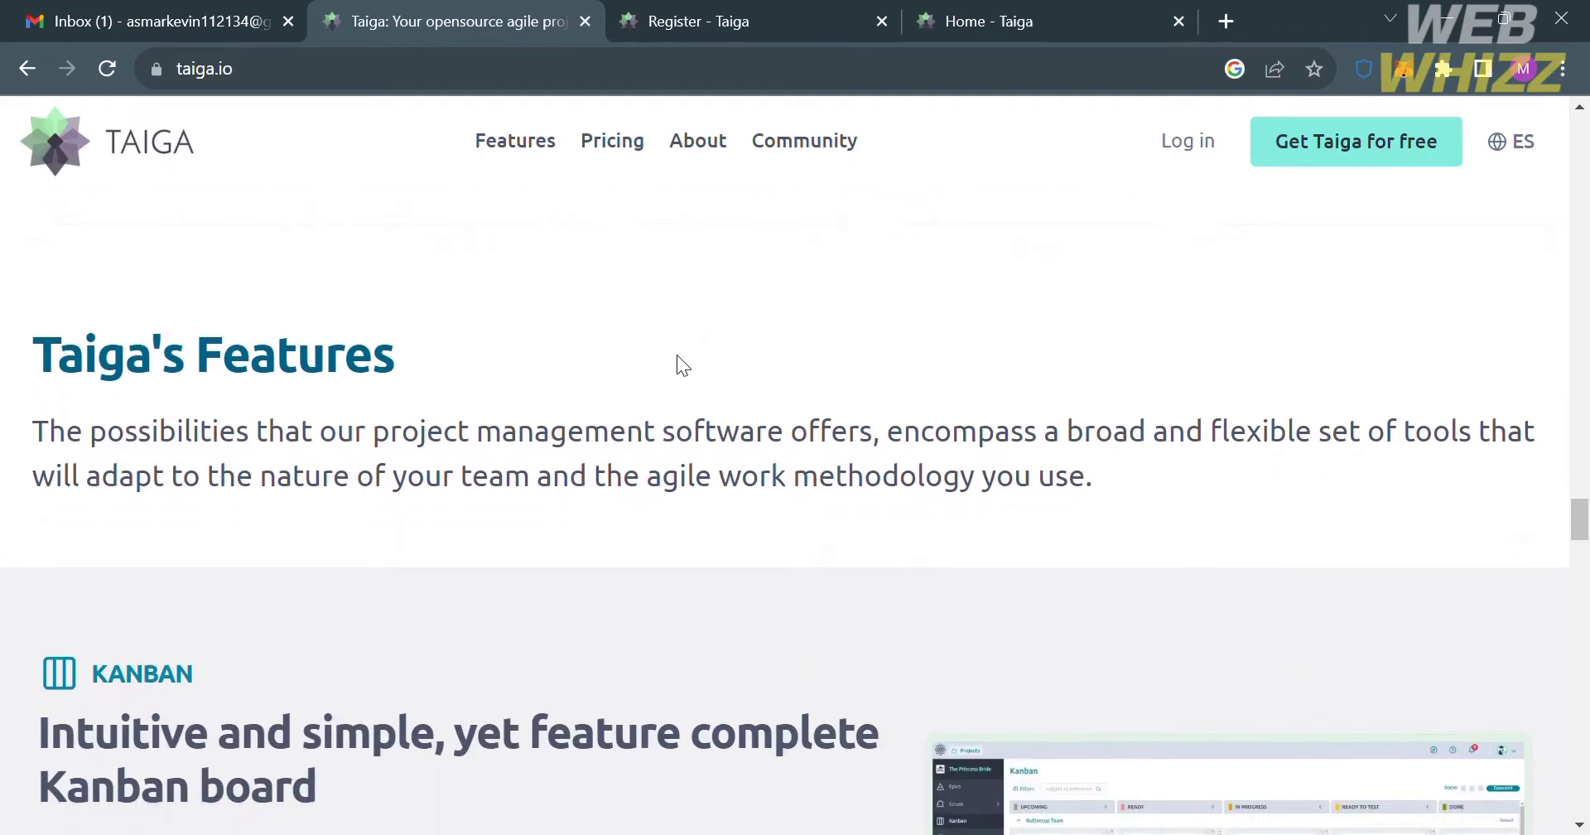
scroll(677, 356, down, 6)
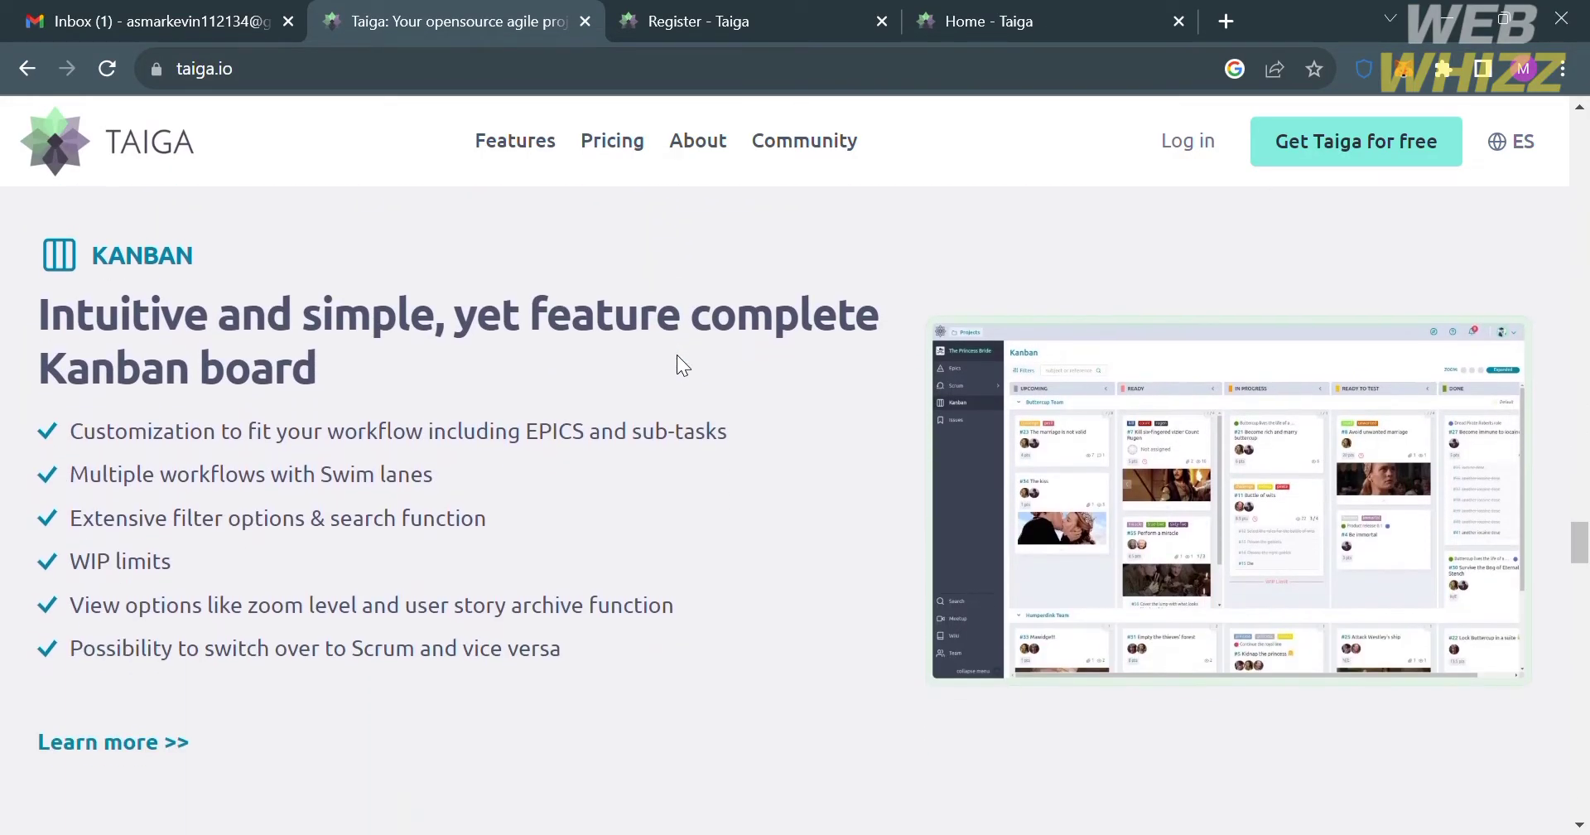
scroll(690, 368, down, 6)
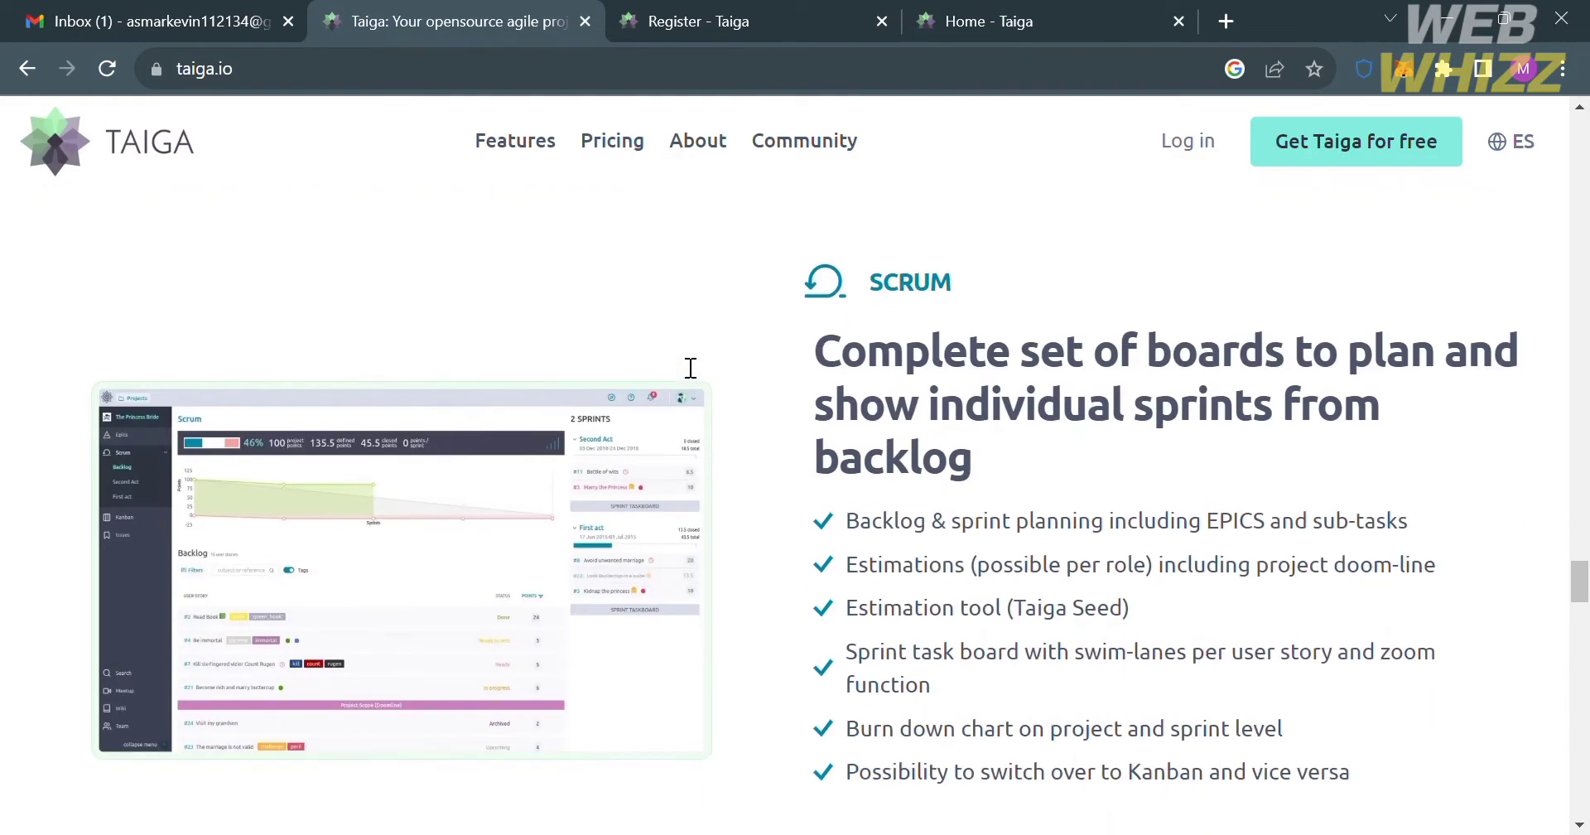
scroll(677, 364, down, 9)
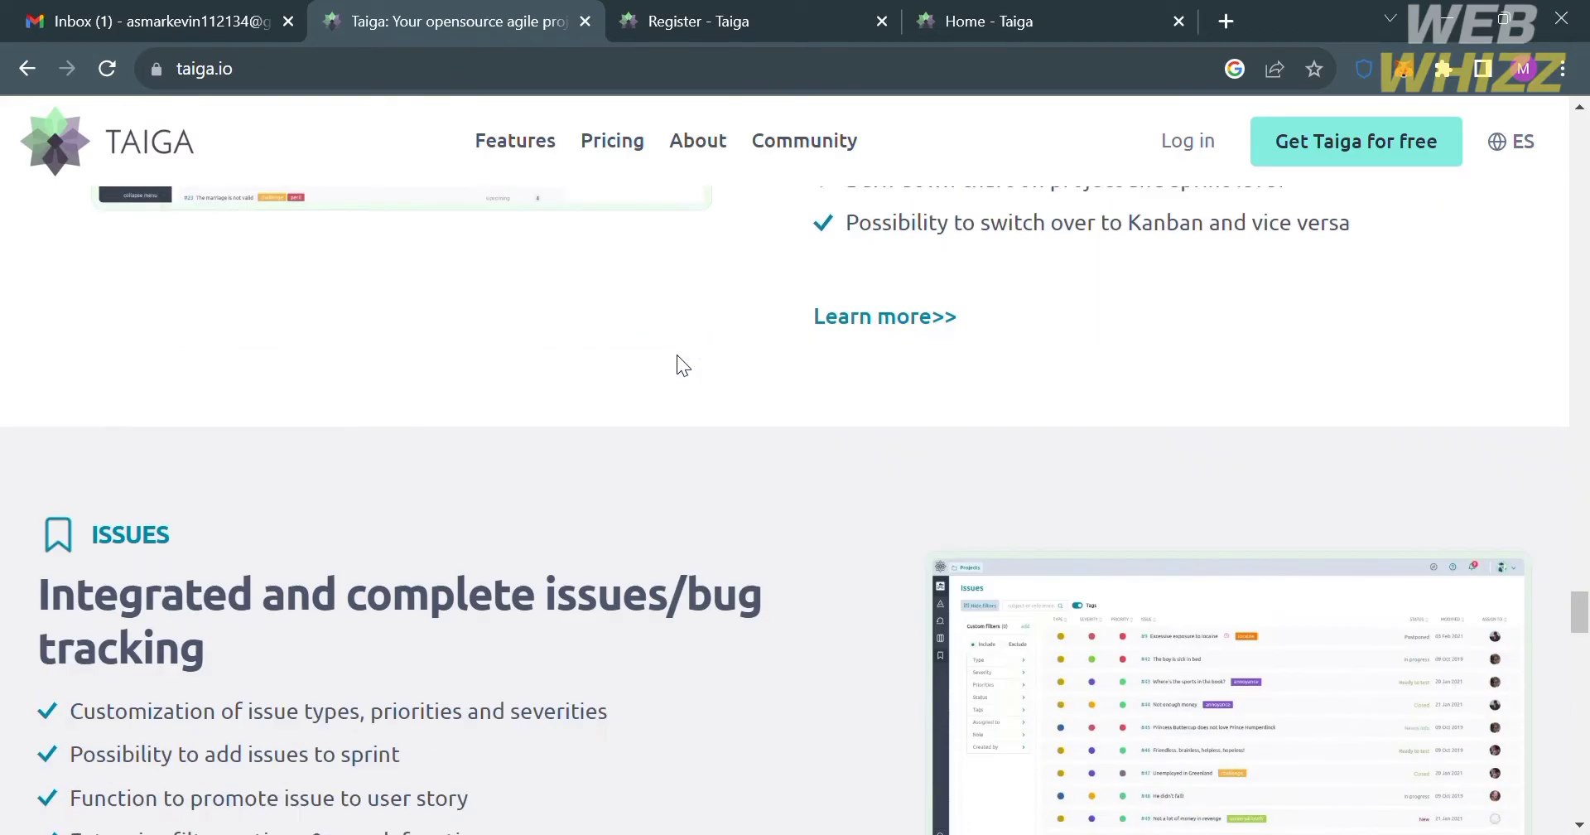
scroll(677, 364, down, 9)
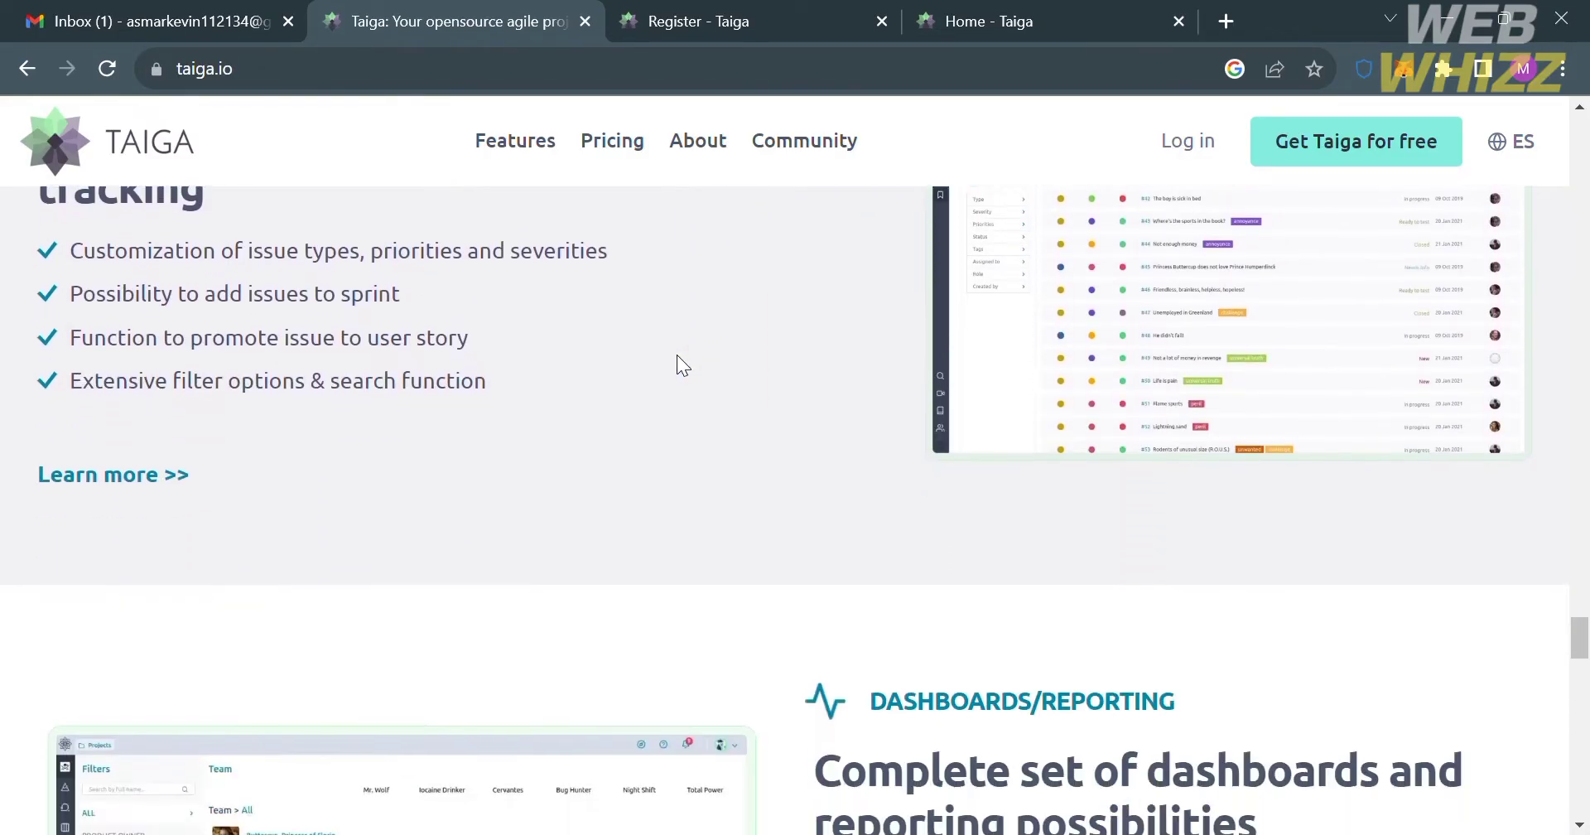
scroll(677, 354, down, 8)
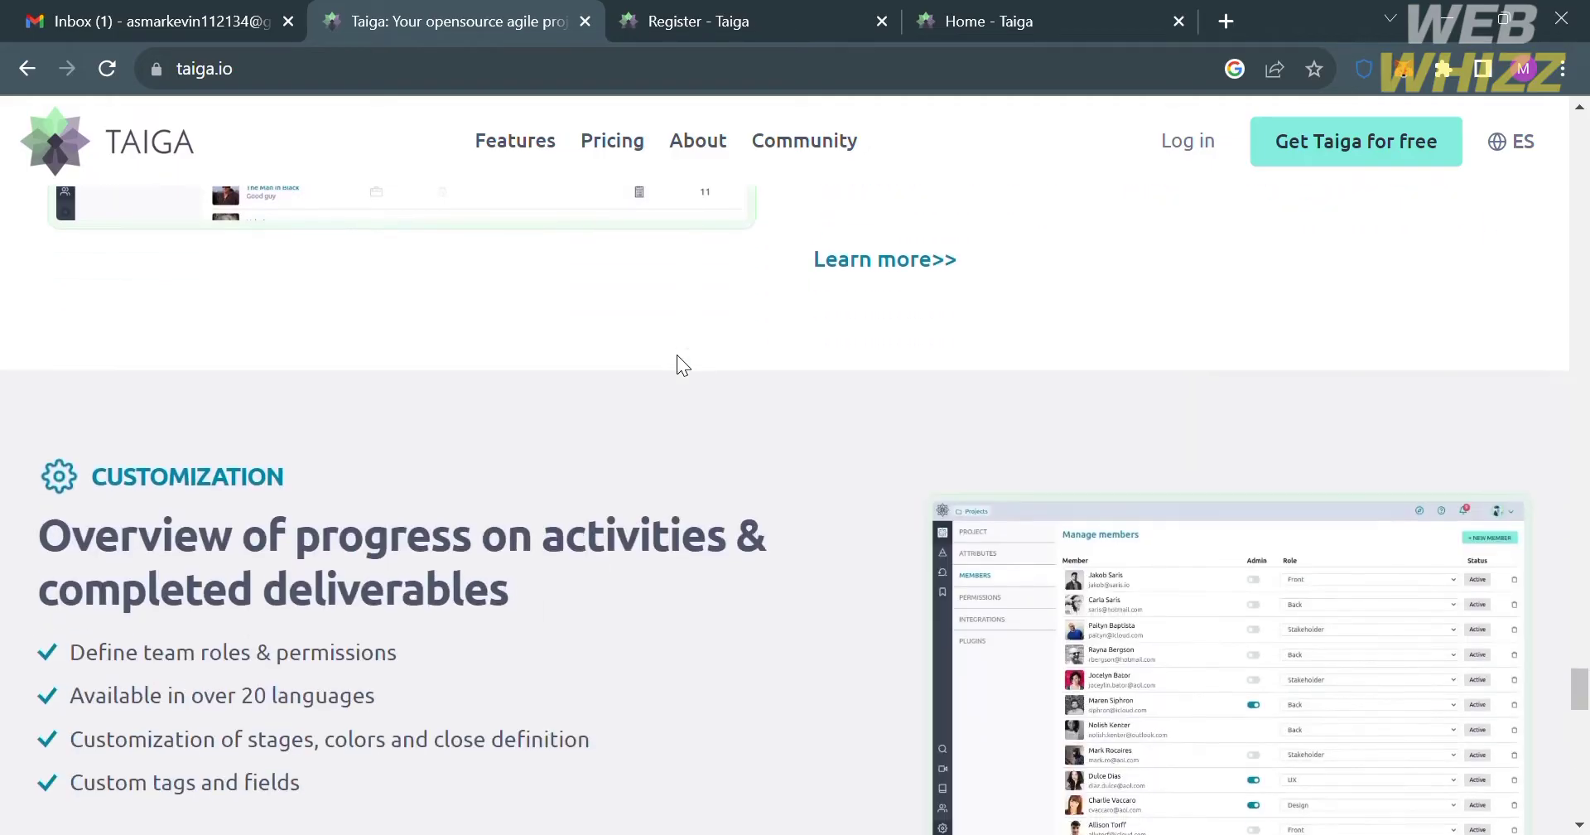
scroll(677, 356, down, 8)
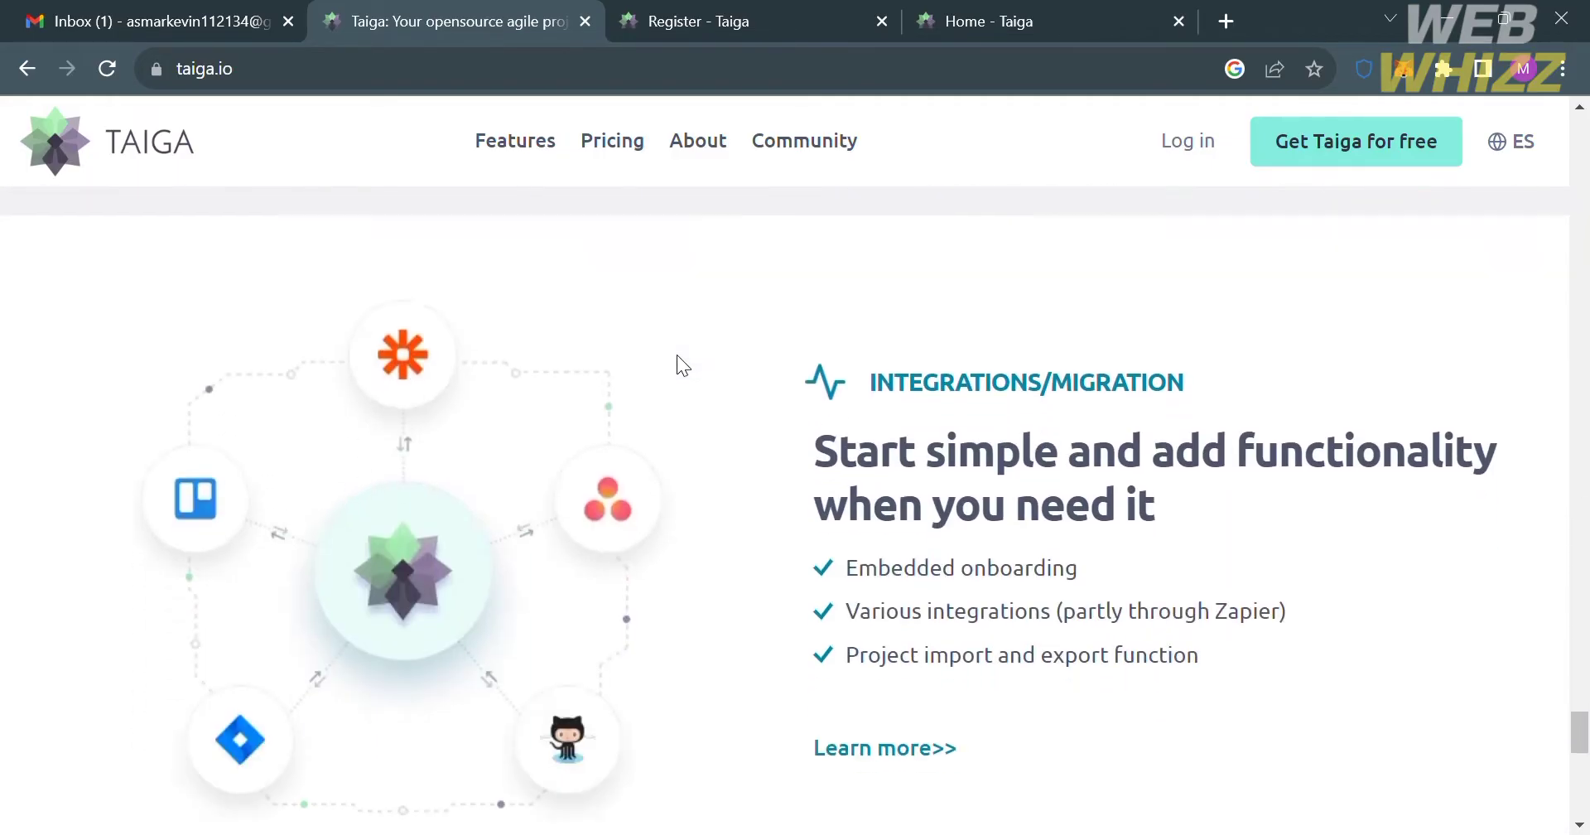
scroll(677, 355, down, 8)
scroll(678, 354, up, 20)
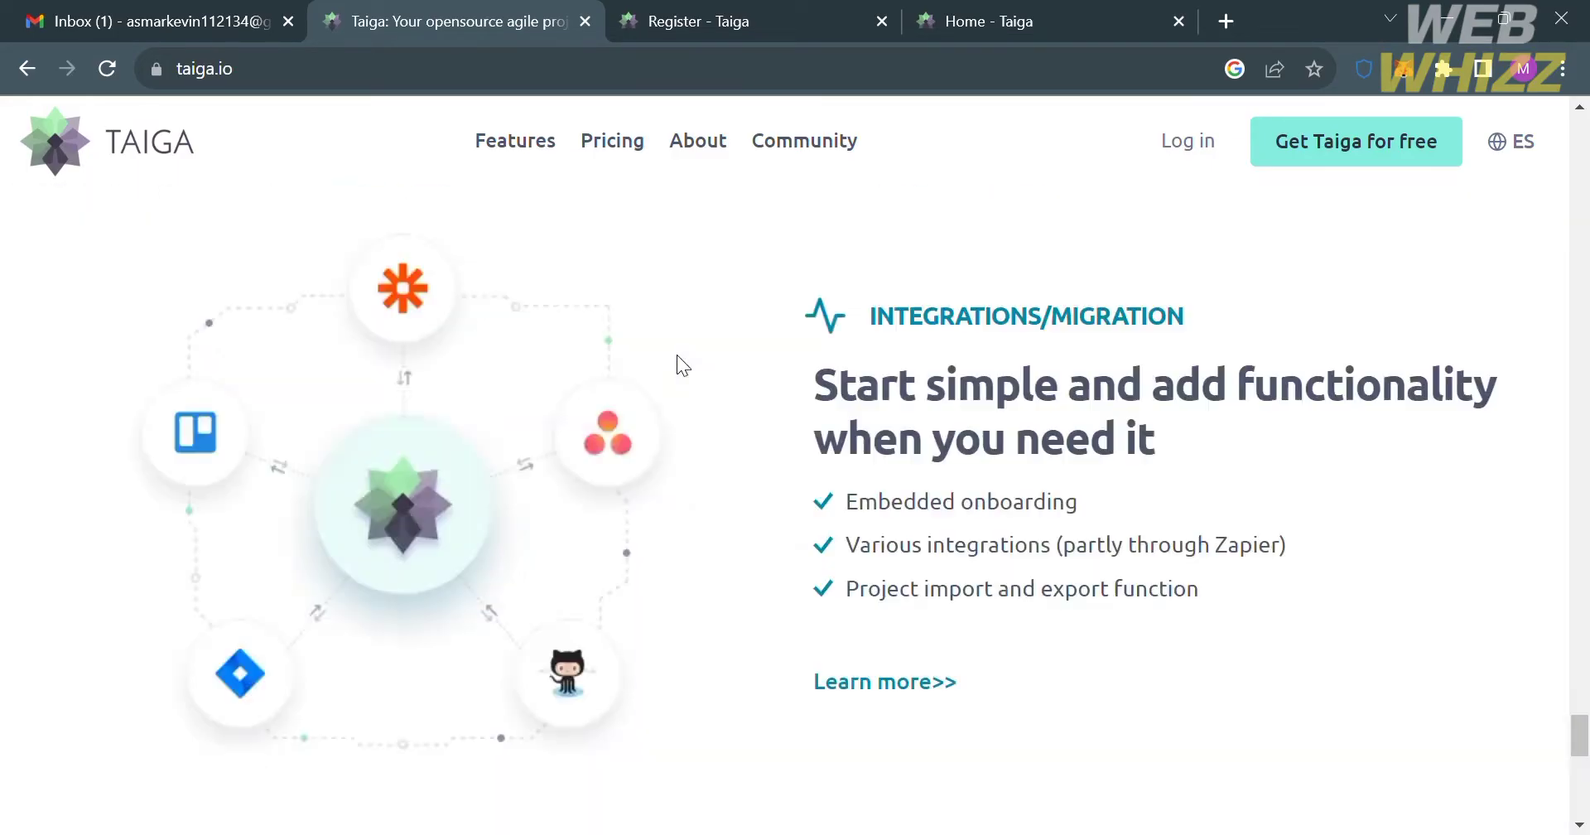
scroll(677, 354, up, 20)
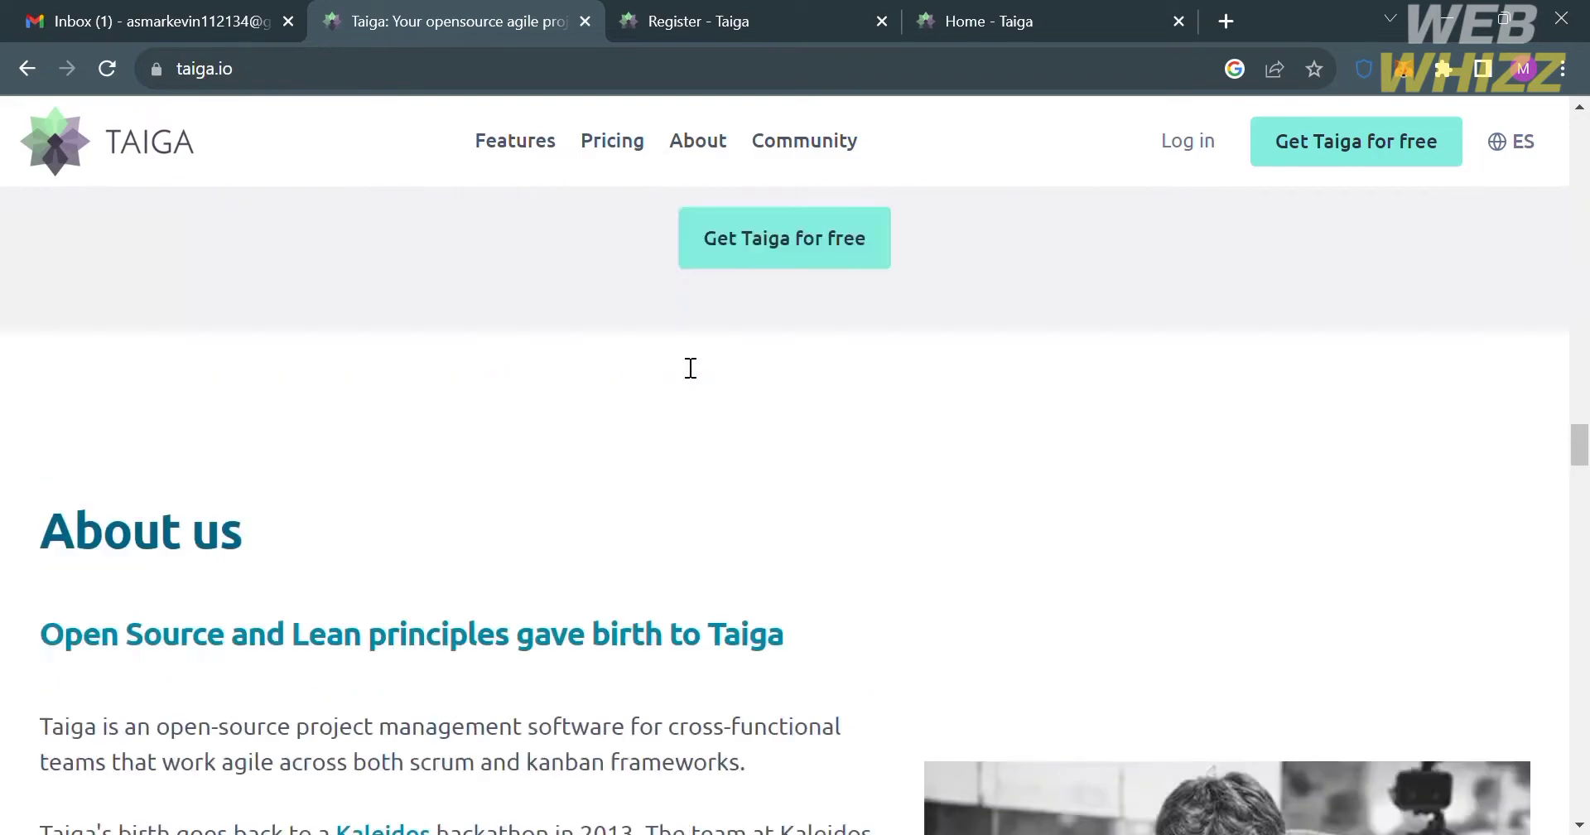
scroll(677, 355, up, 10)
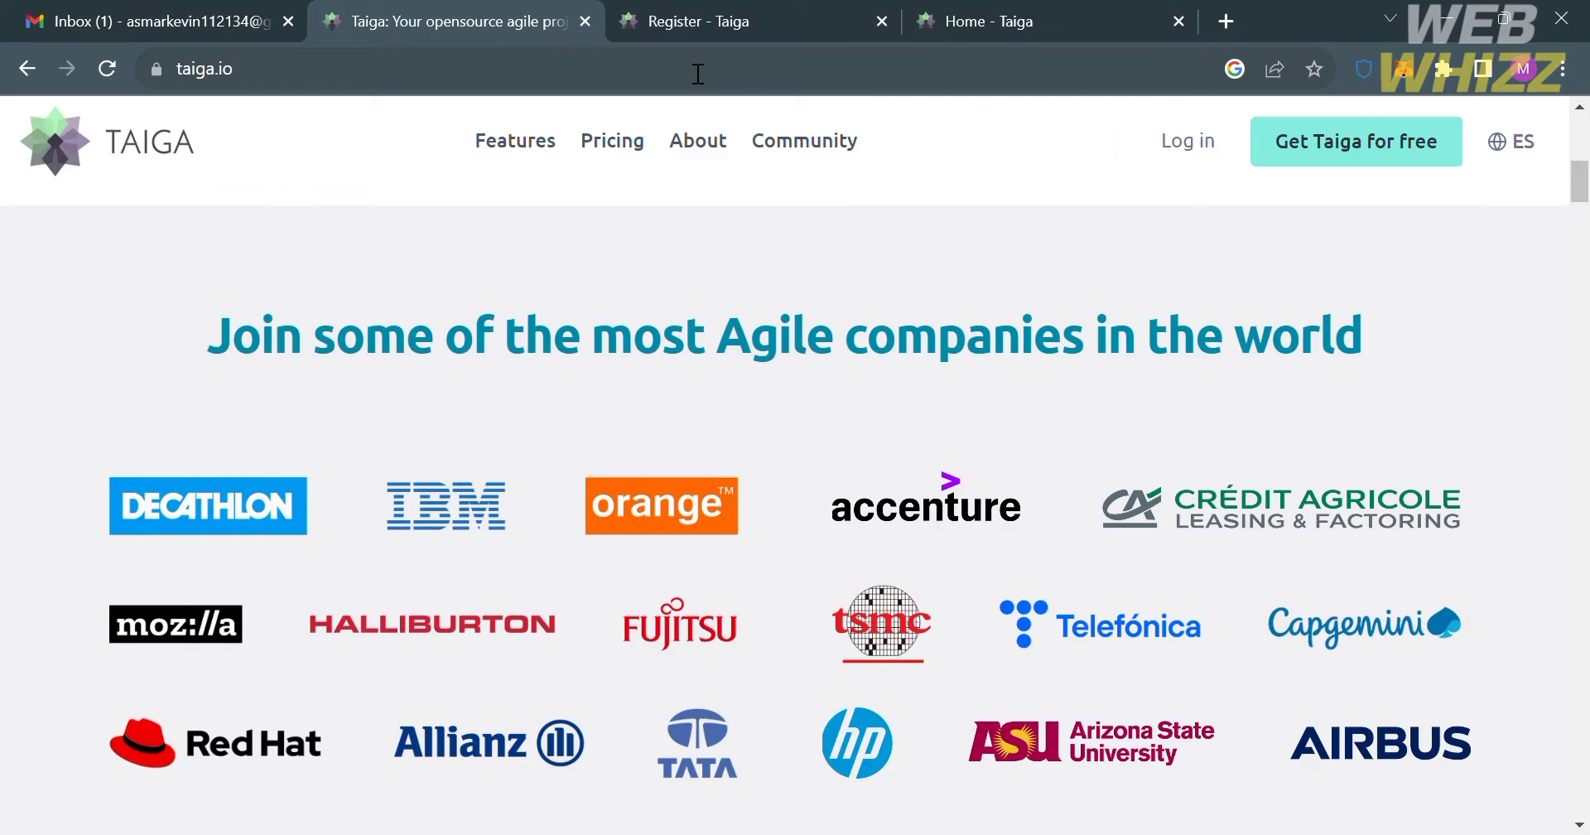
Review the Free and $70 pricing plans, then bring up the 'Register - Taiga' sign-up page
click(630, 142)
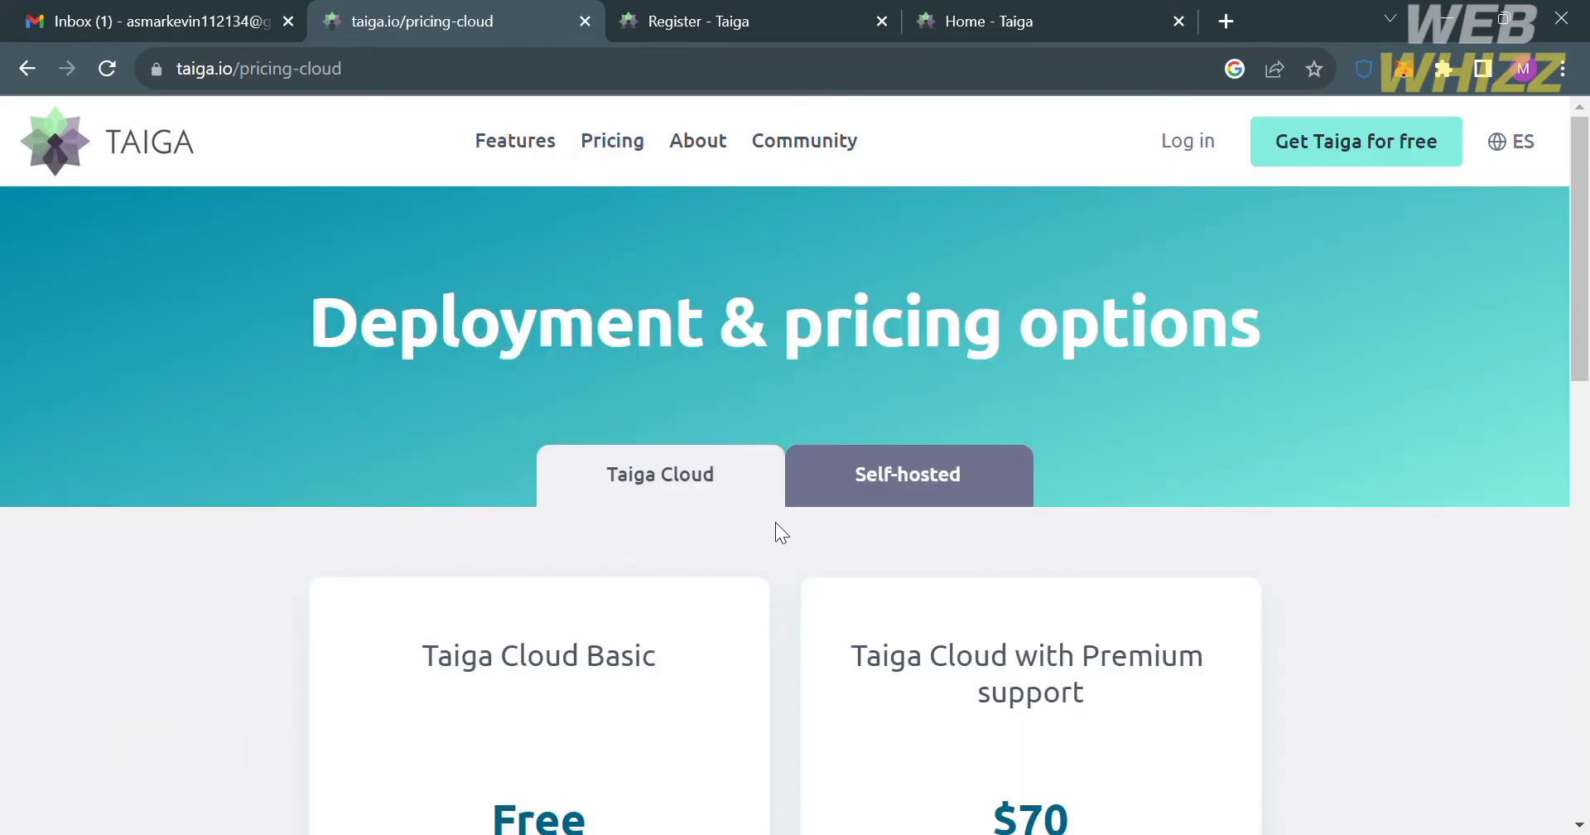
scroll(778, 530, down, 5)
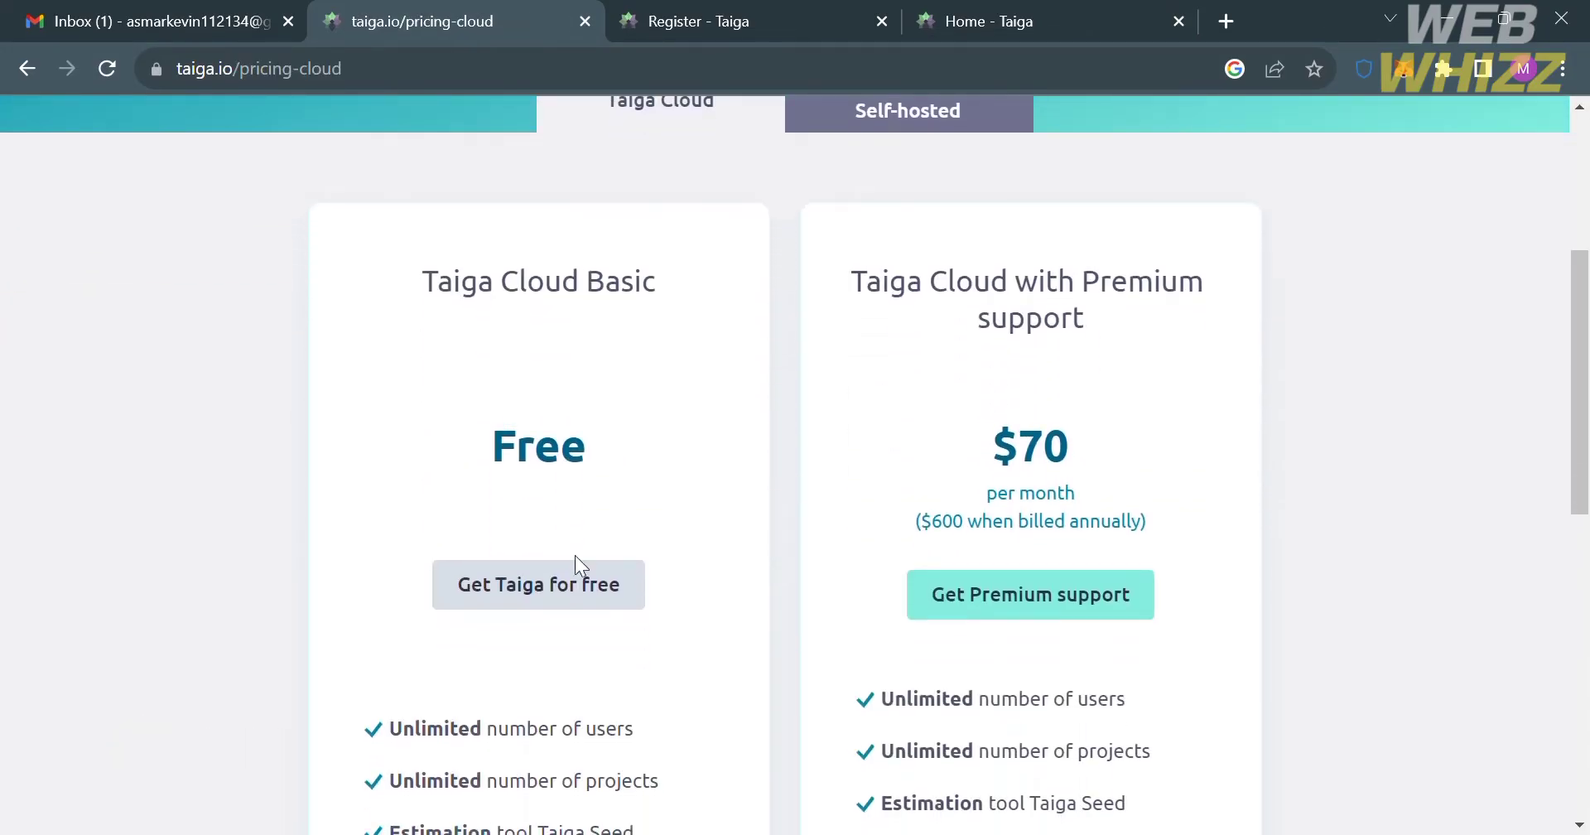
scroll(1086, 525, up, 3)
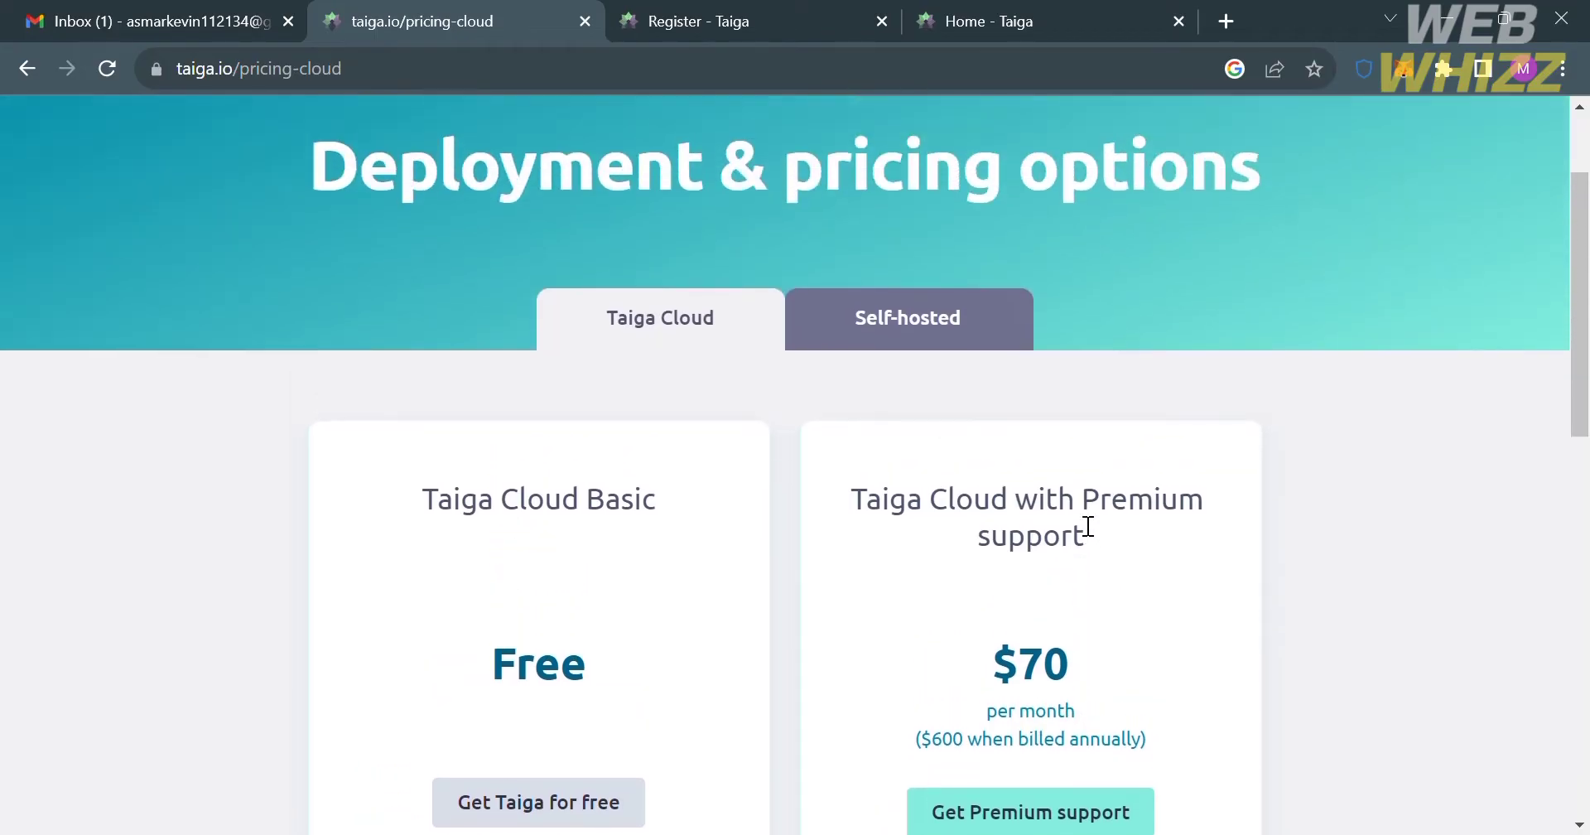
scroll(1087, 525, up, 2)
scroll(1077, 515, down, 4)
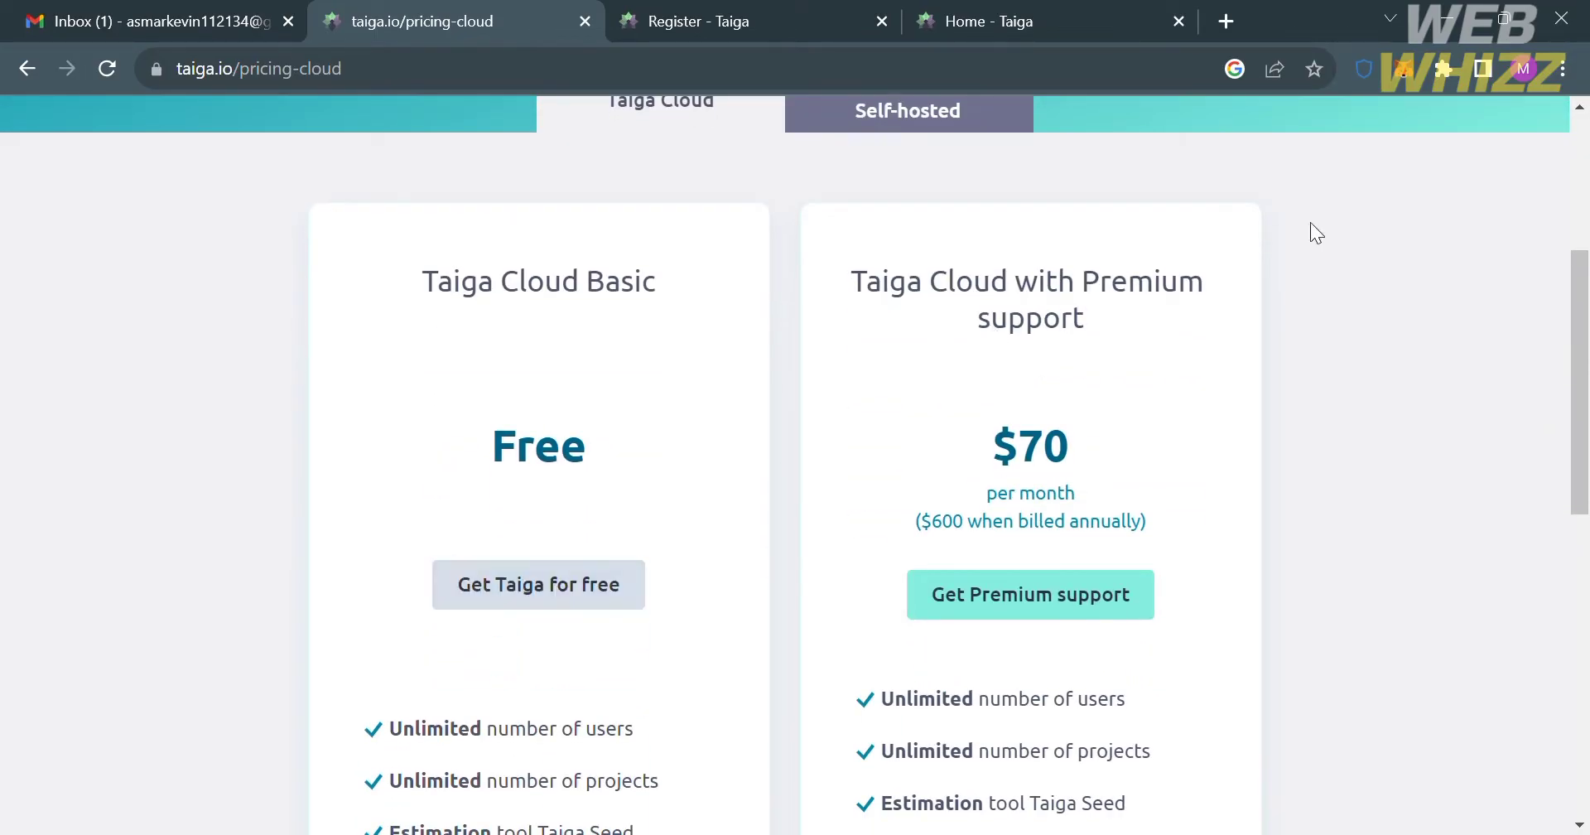
scroll(1499, 186, up, 3)
scroll(1525, 170, up, 1)
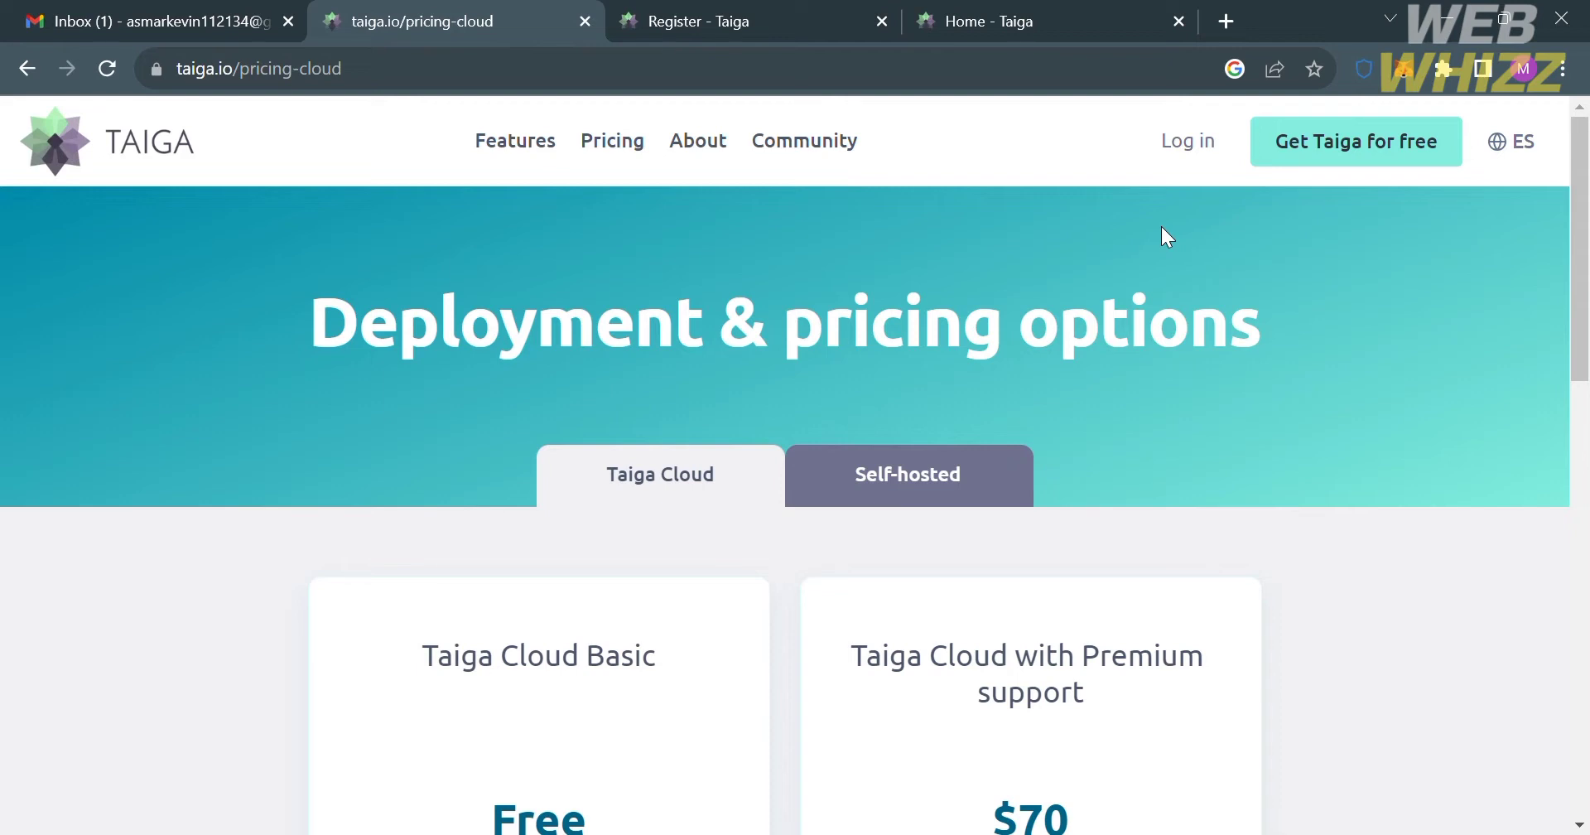
click(776, 10)
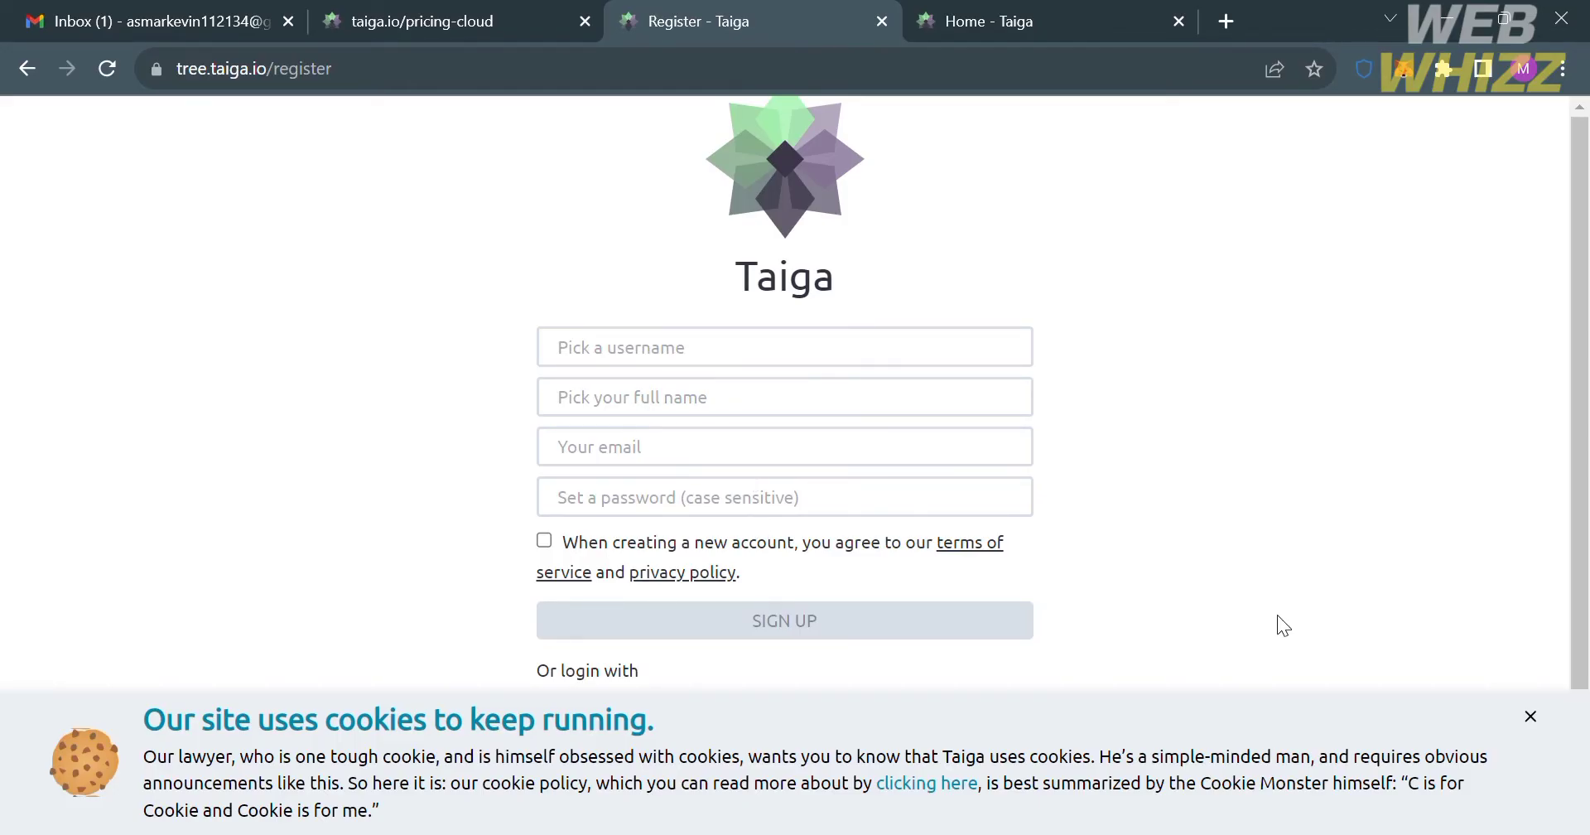
On the Projects Dashboard, dismiss the cookie notice and getting-started checklist, then start a new project
click(1066, 11)
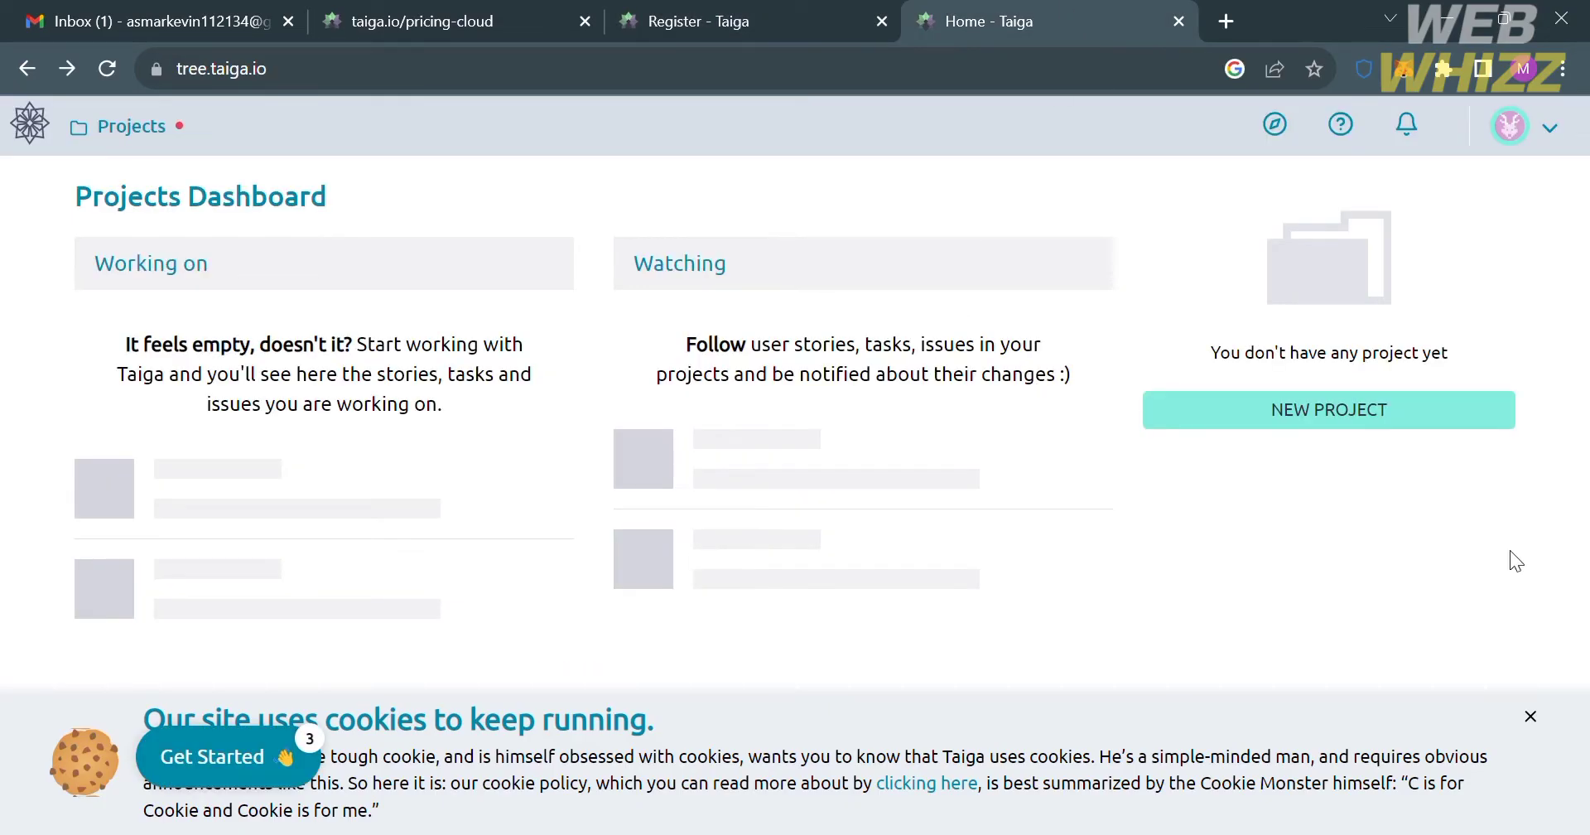
click(1530, 716)
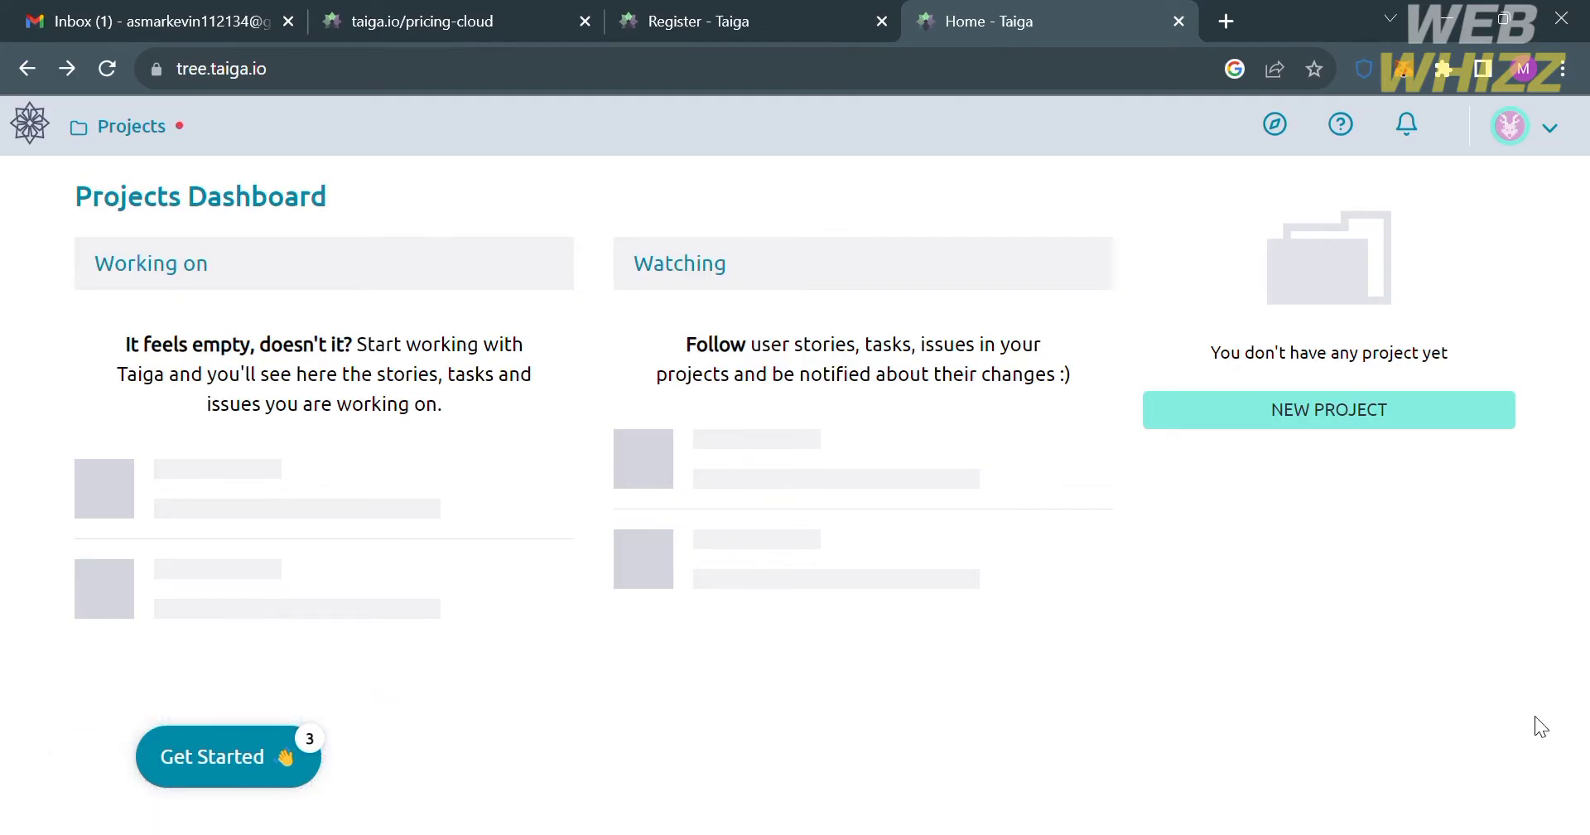
click(294, 772)
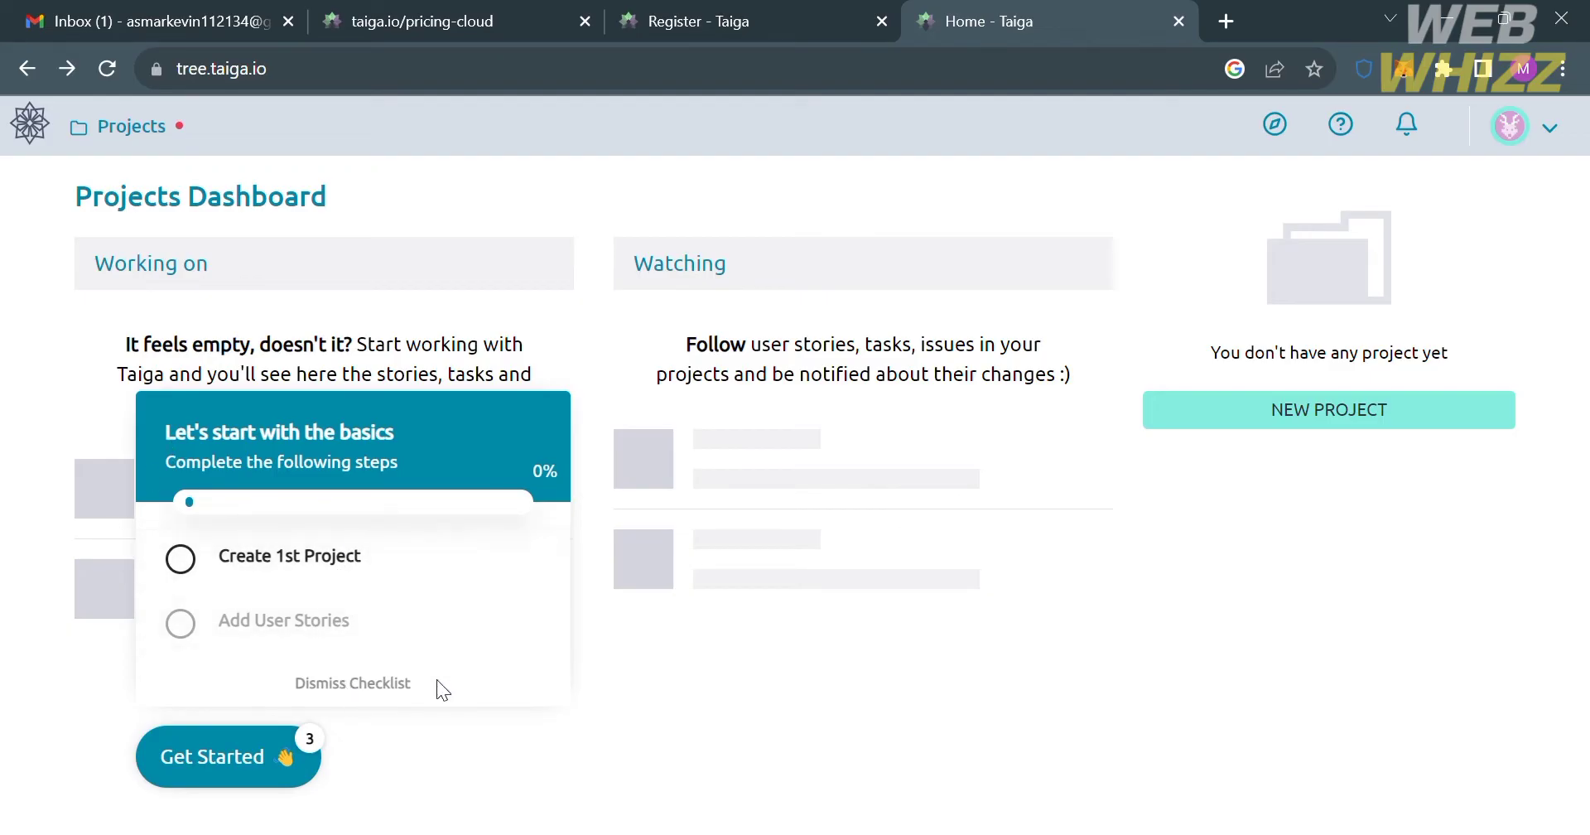
click(398, 684)
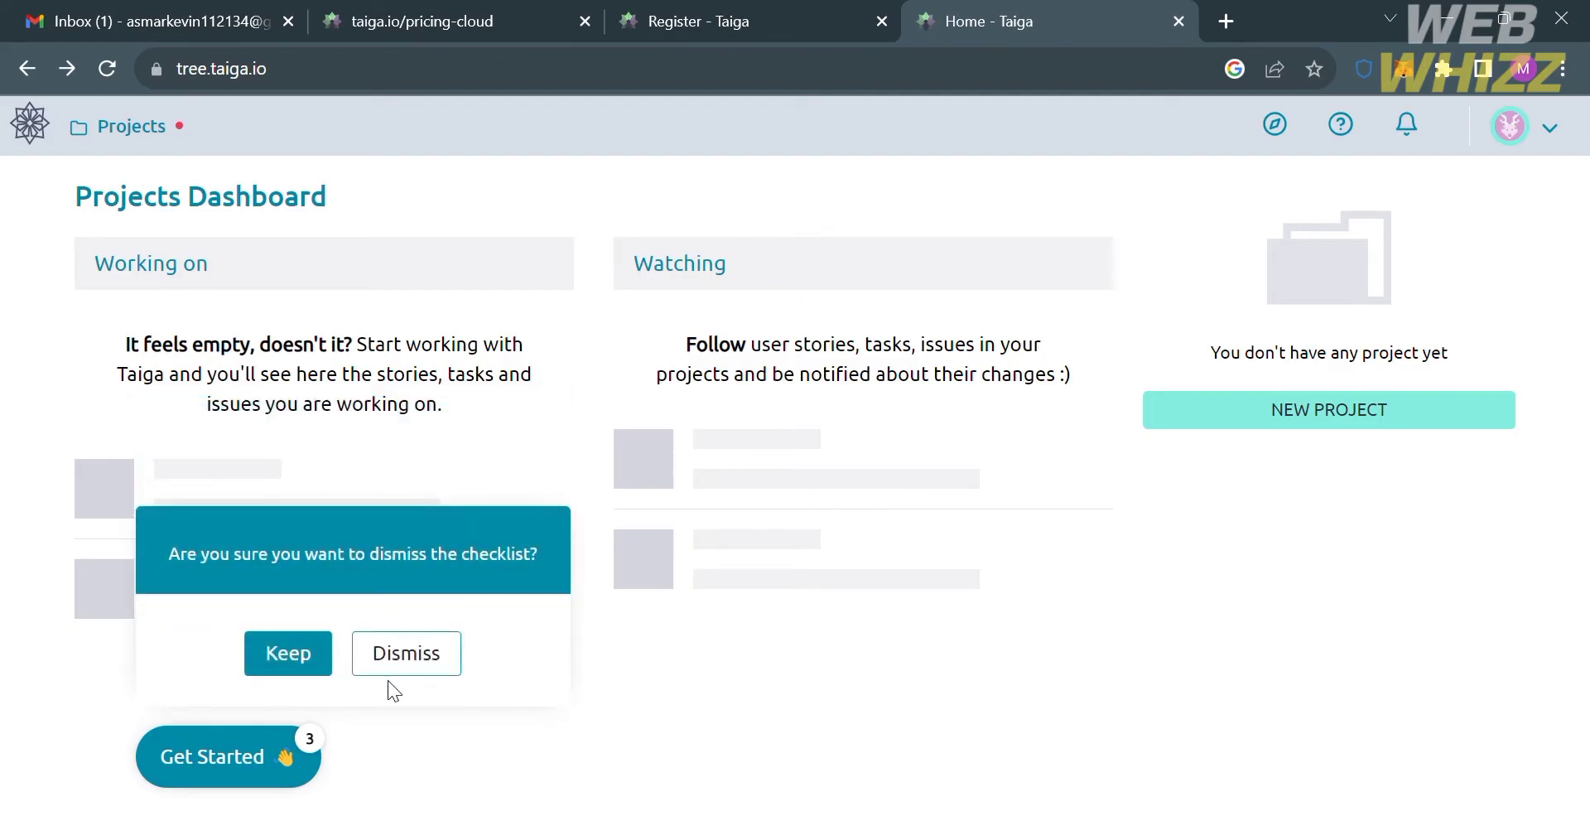
click(401, 650)
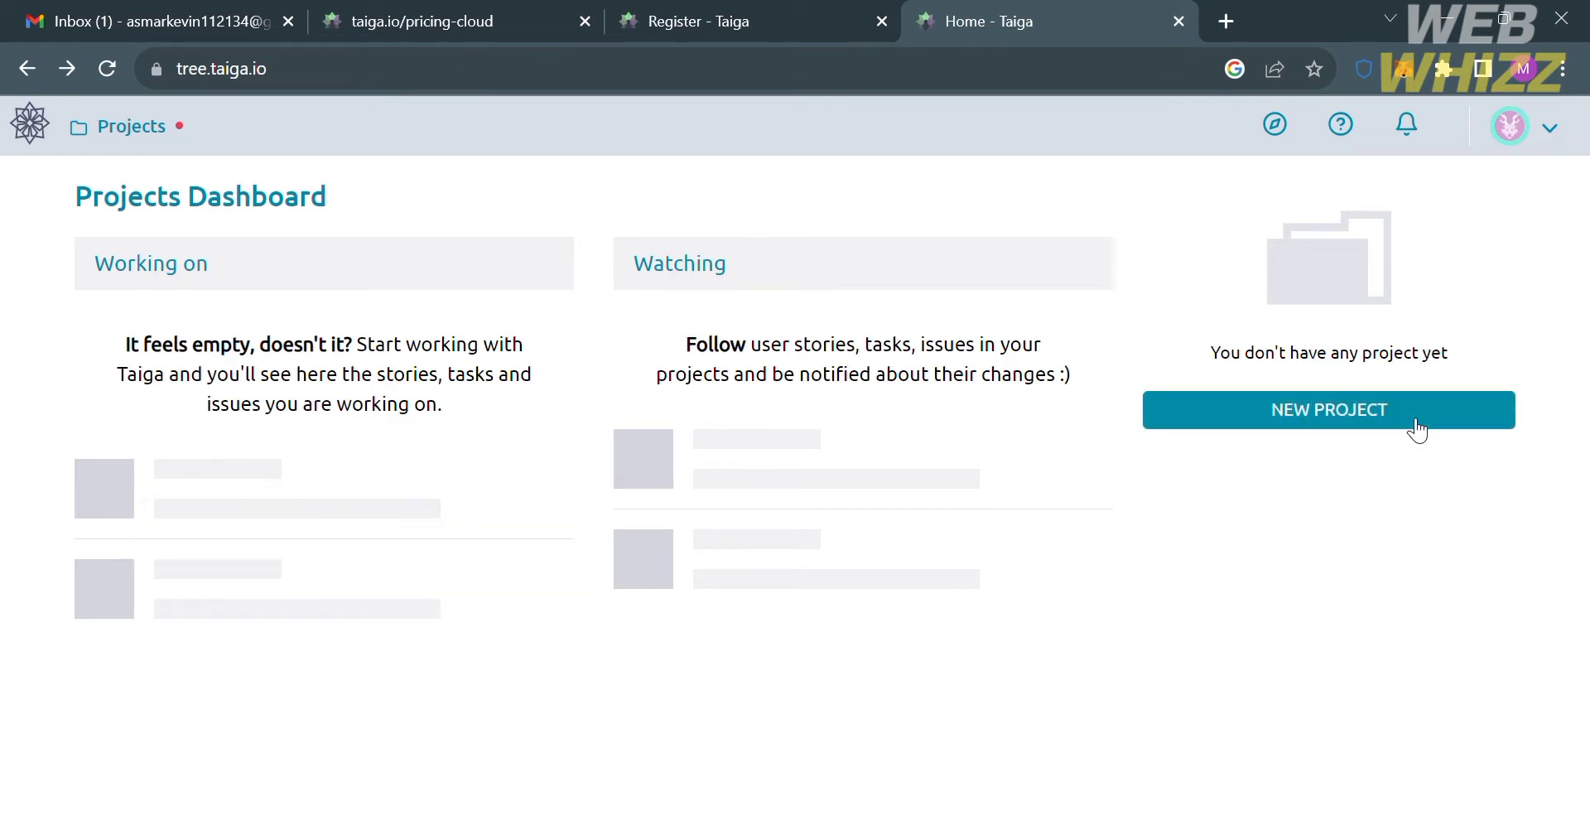
click(1312, 419)
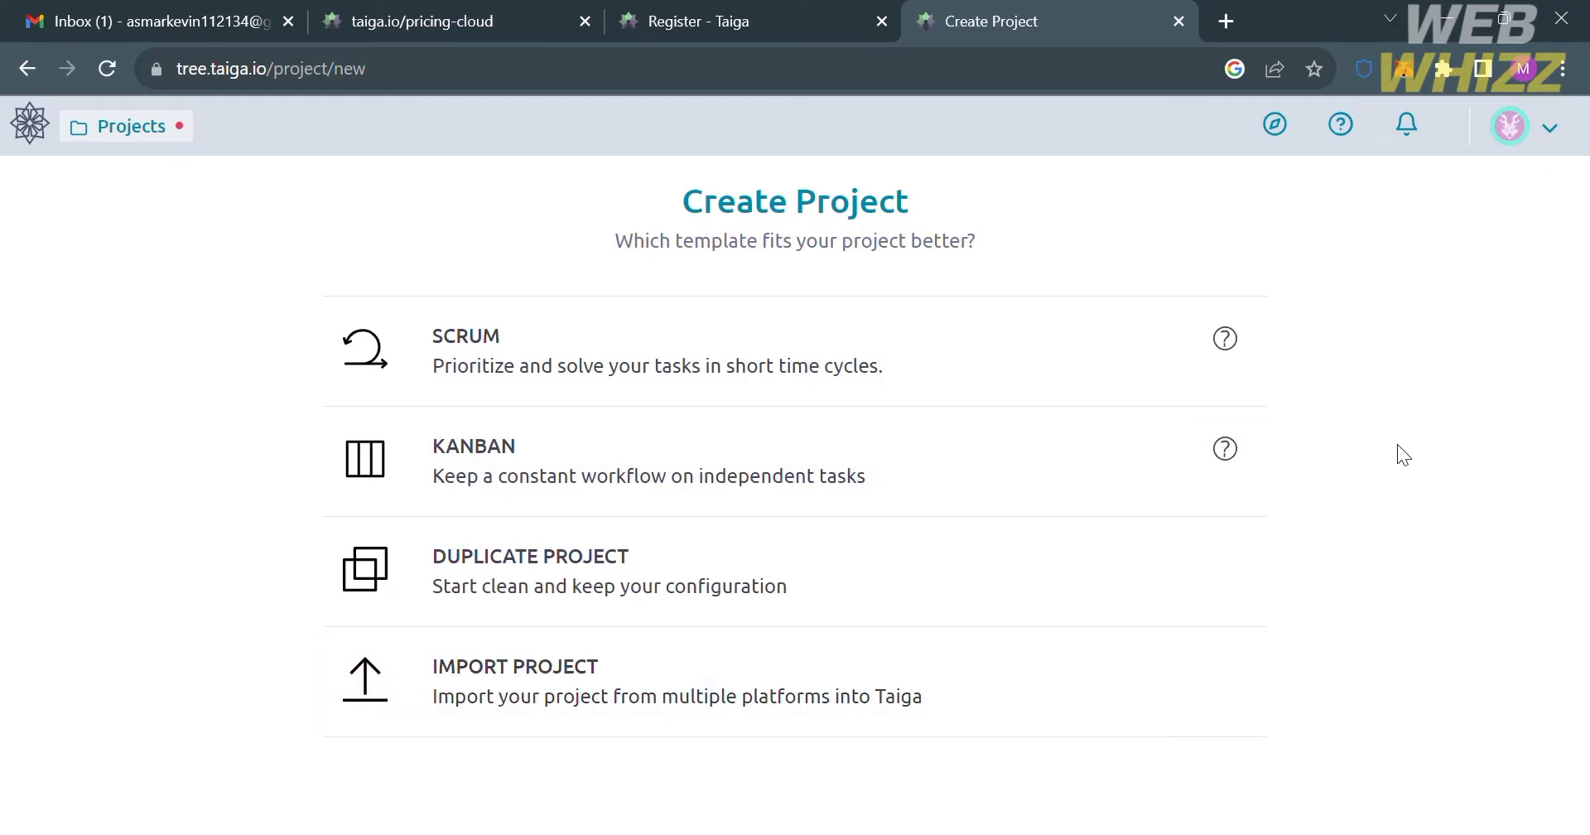
Create a private Kanban project named 'Project 1' with the description 'Description'
click(648, 451)
click(615, 348)
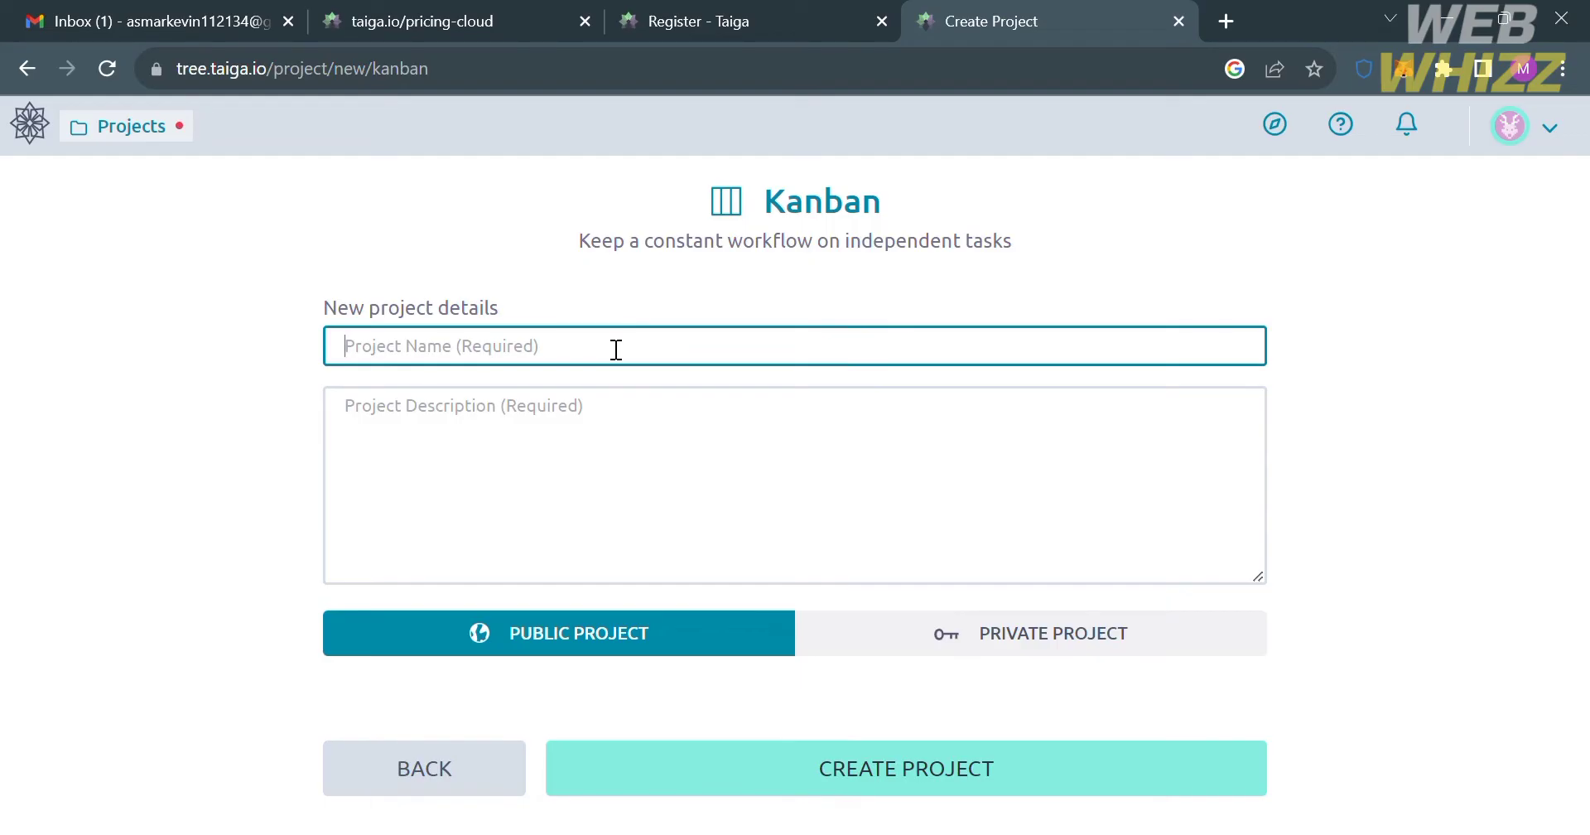
text(Proj)
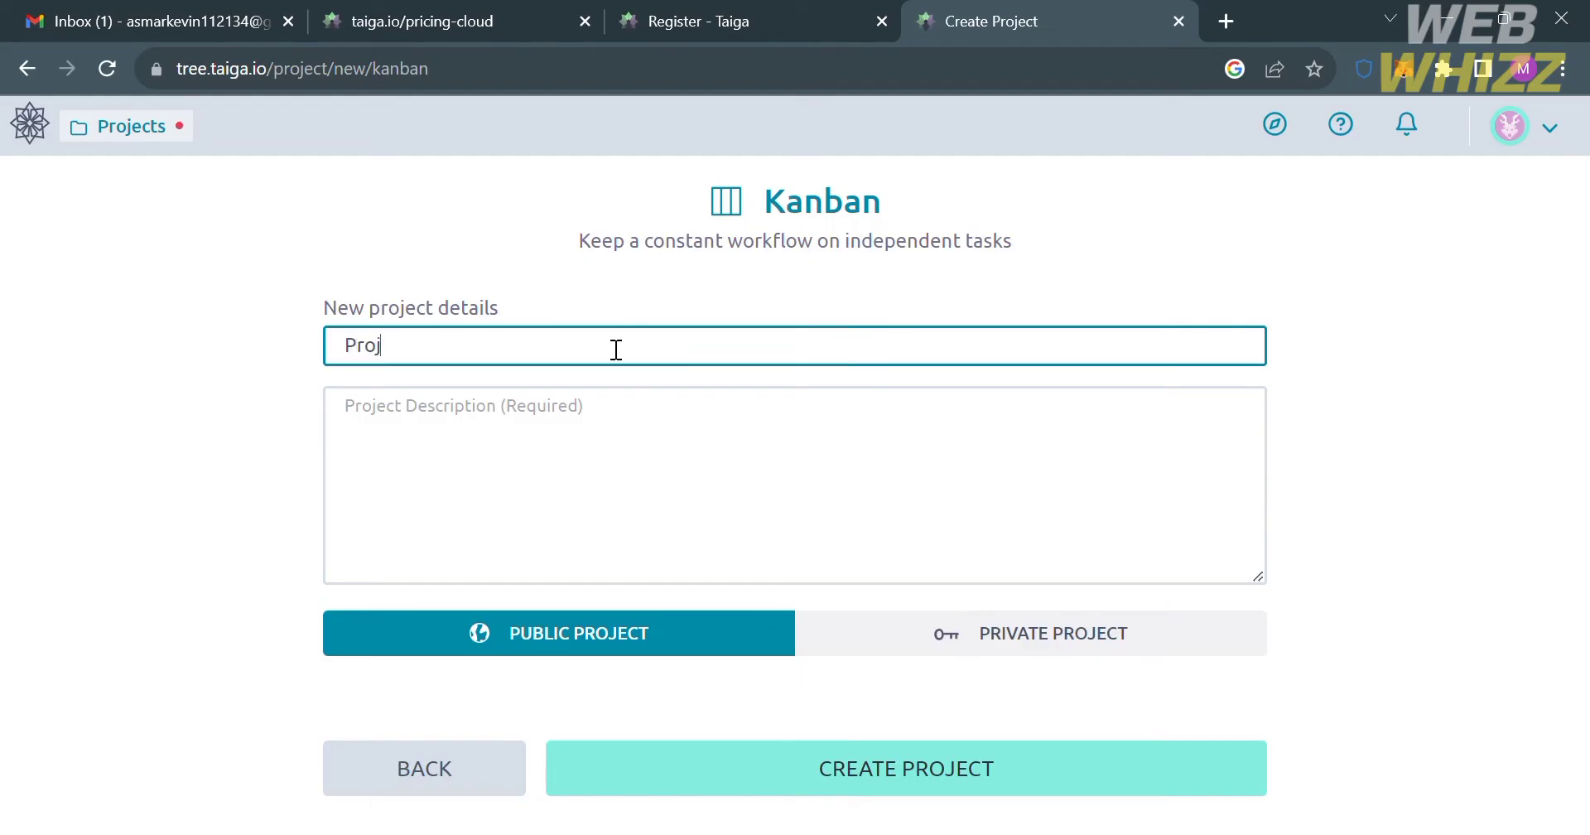
text(ect 1)
click(626, 511)
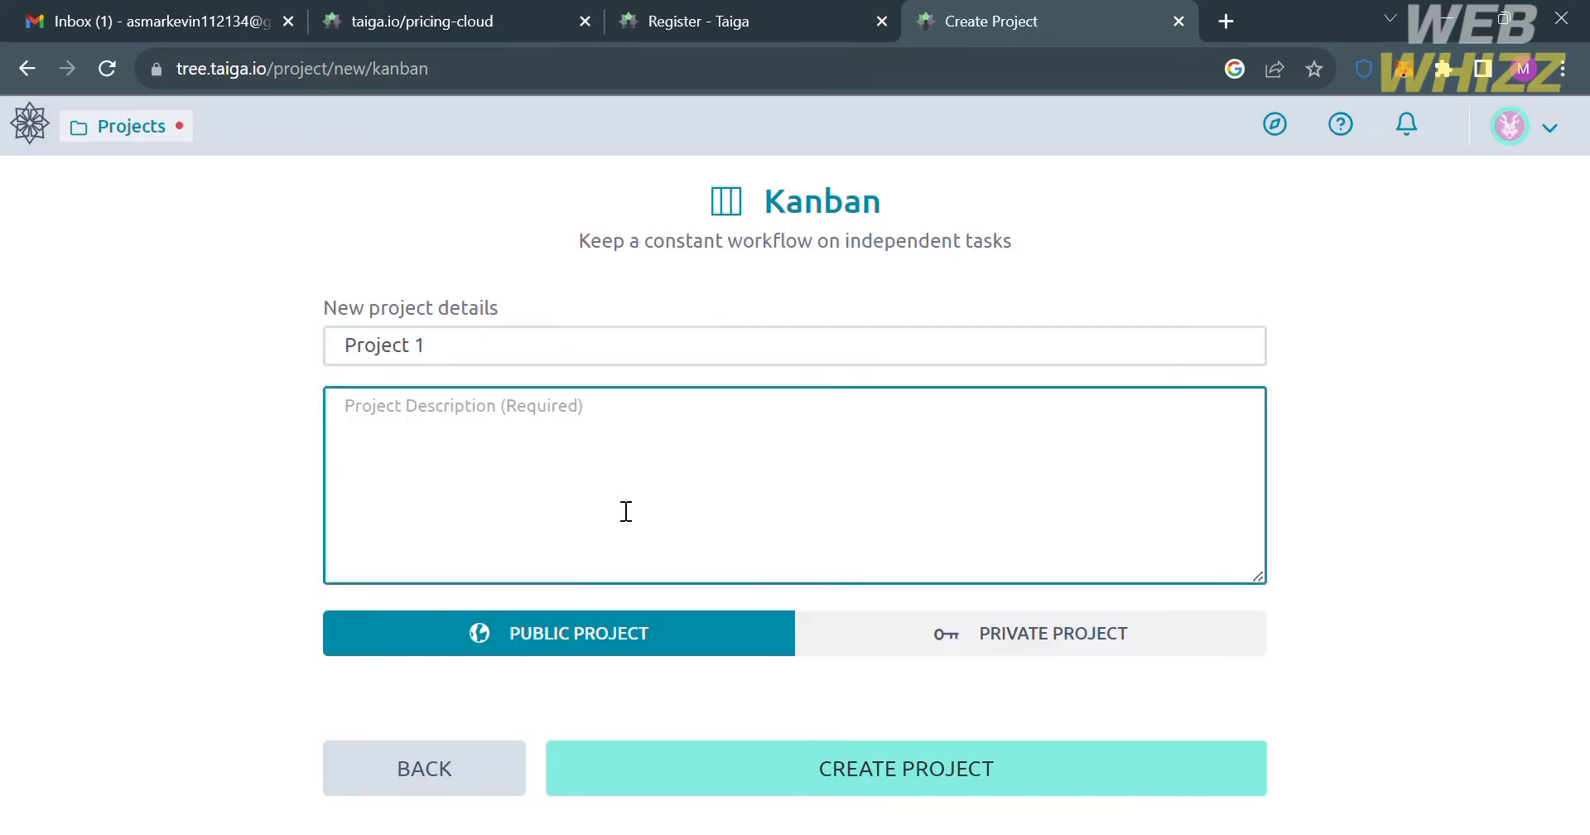
text(Des)
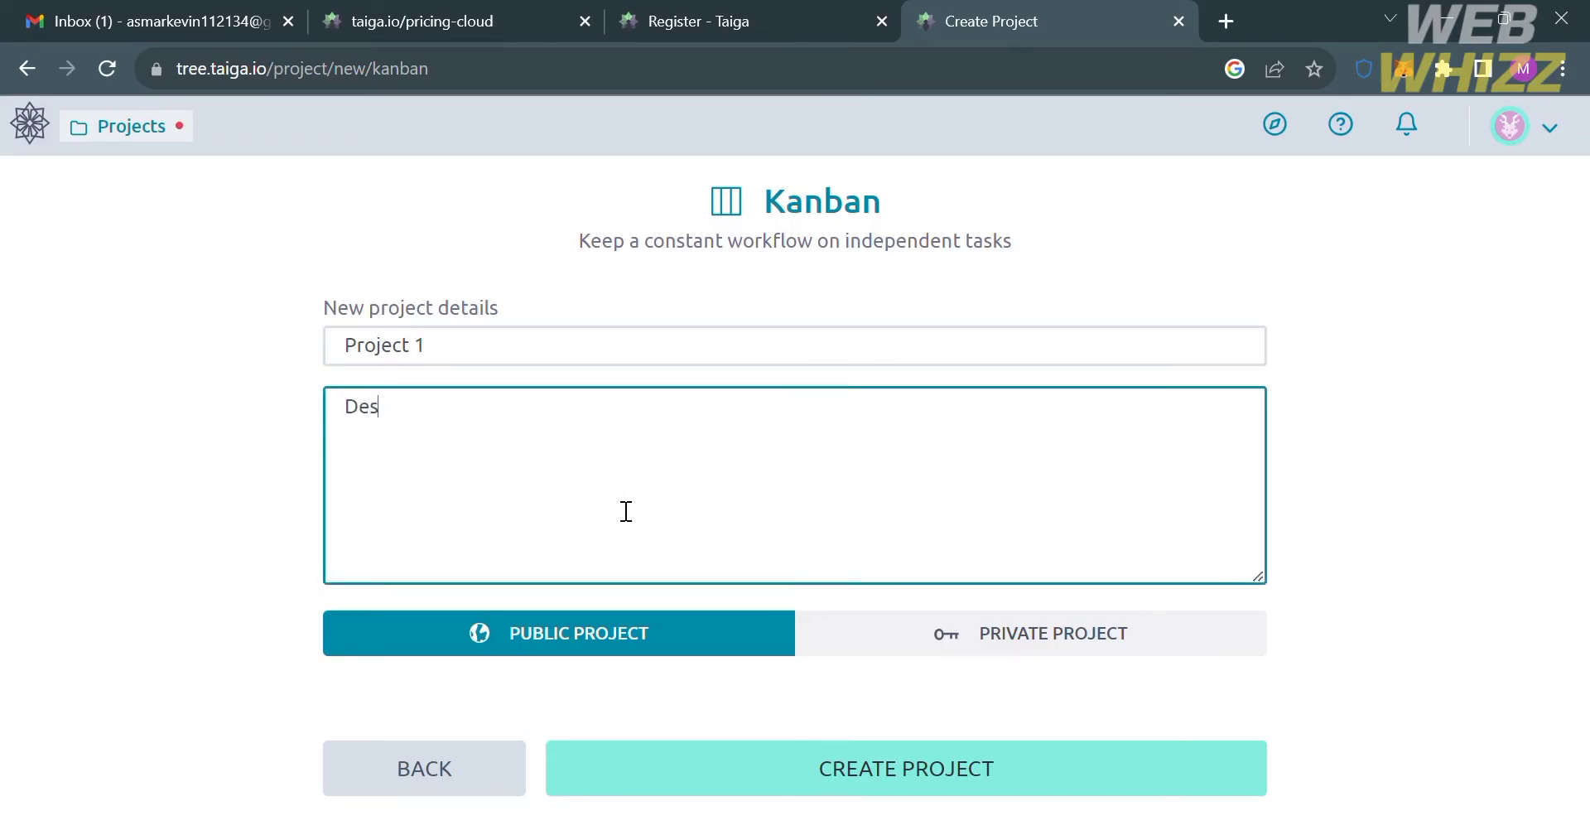
text(cription)
click(915, 638)
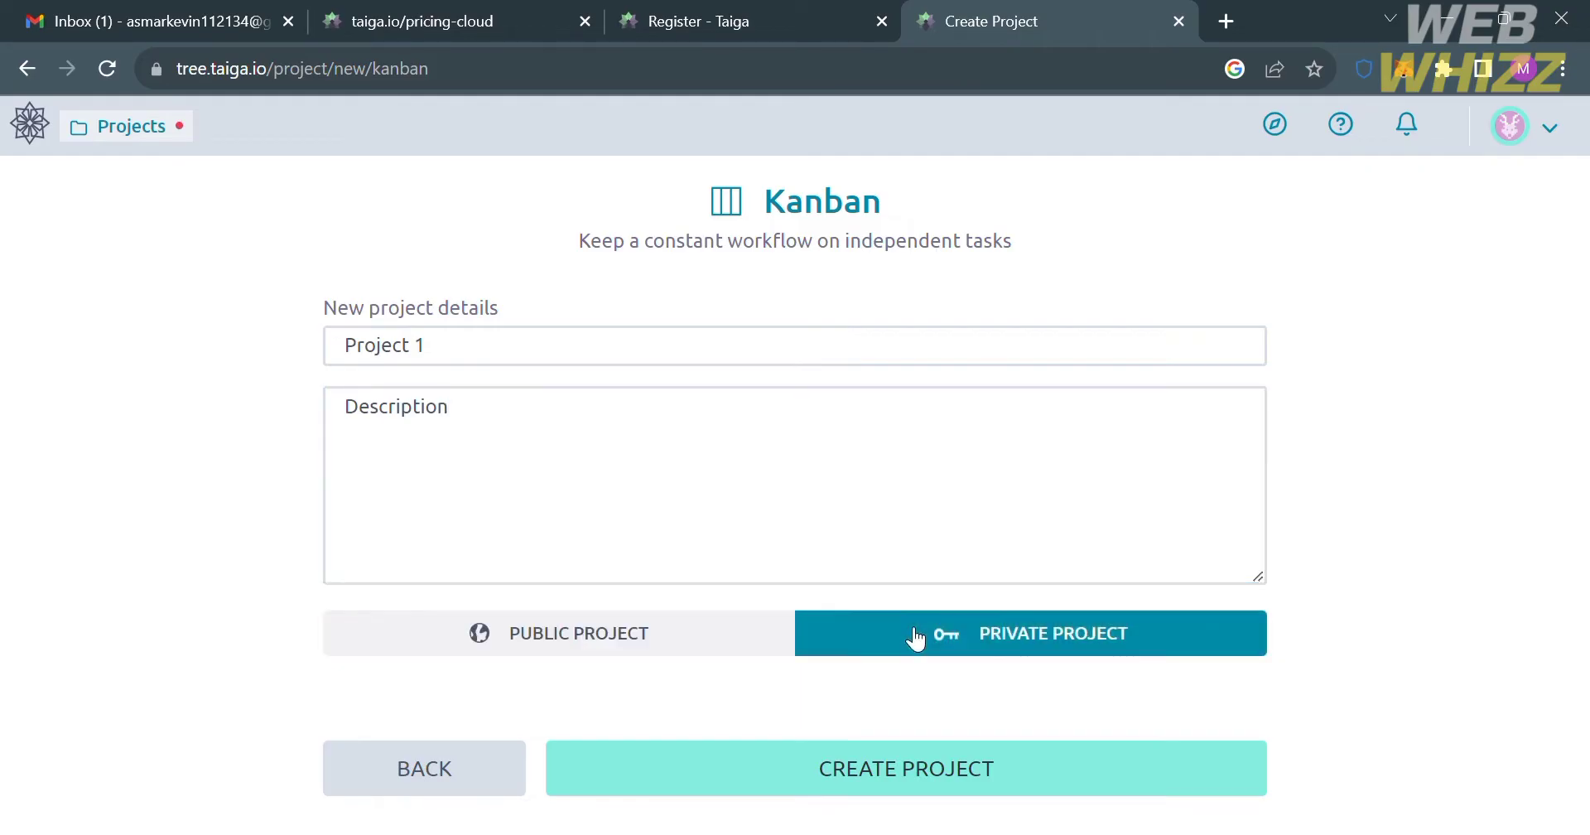
click(915, 776)
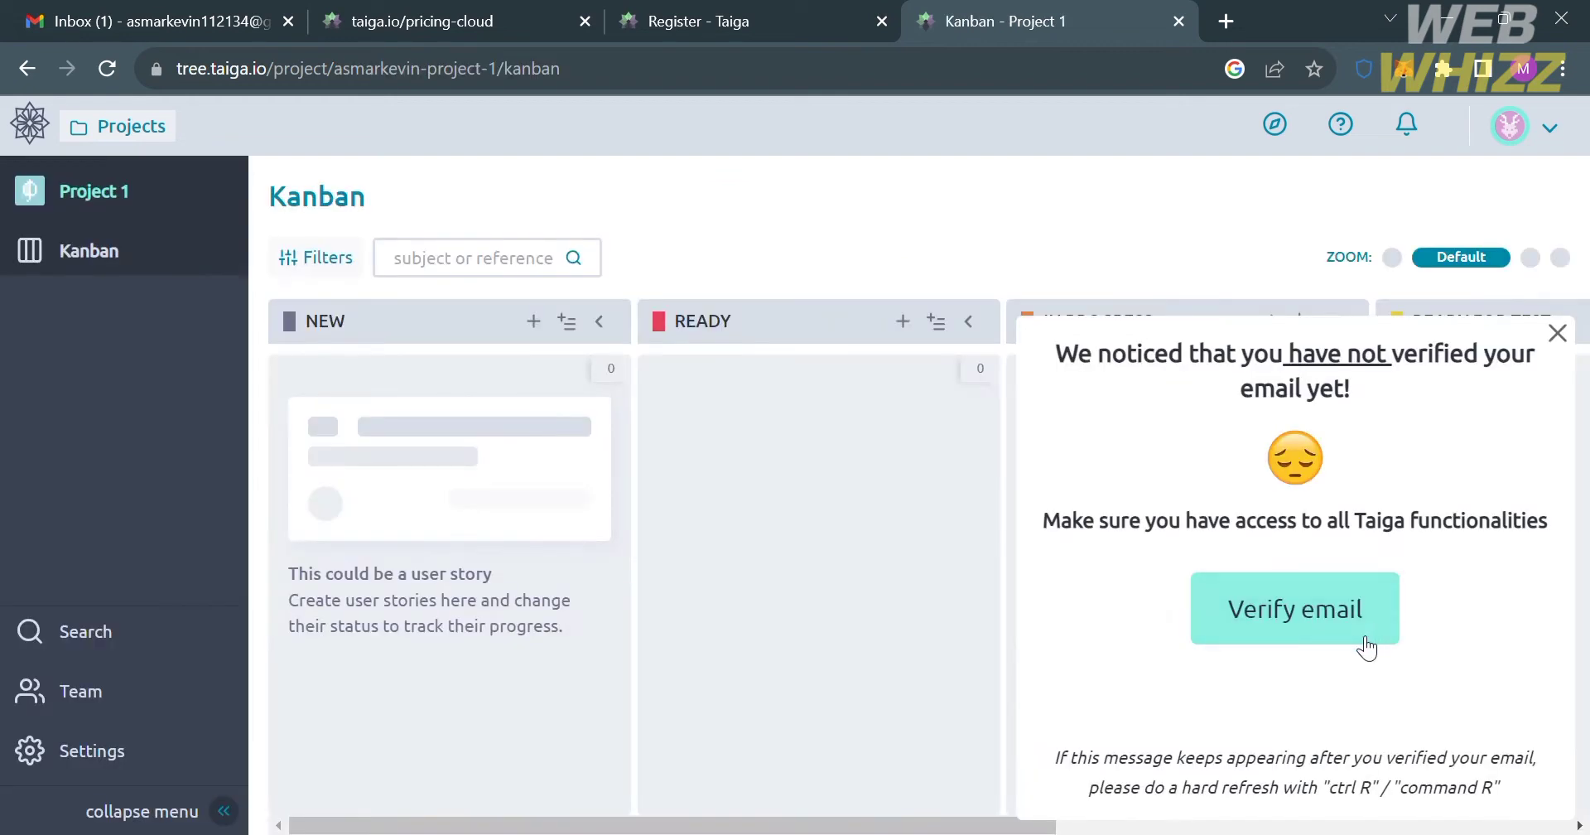
Confirm the account email through the Taiga welcome message in Gmail, then verify and accept
click(1341, 617)
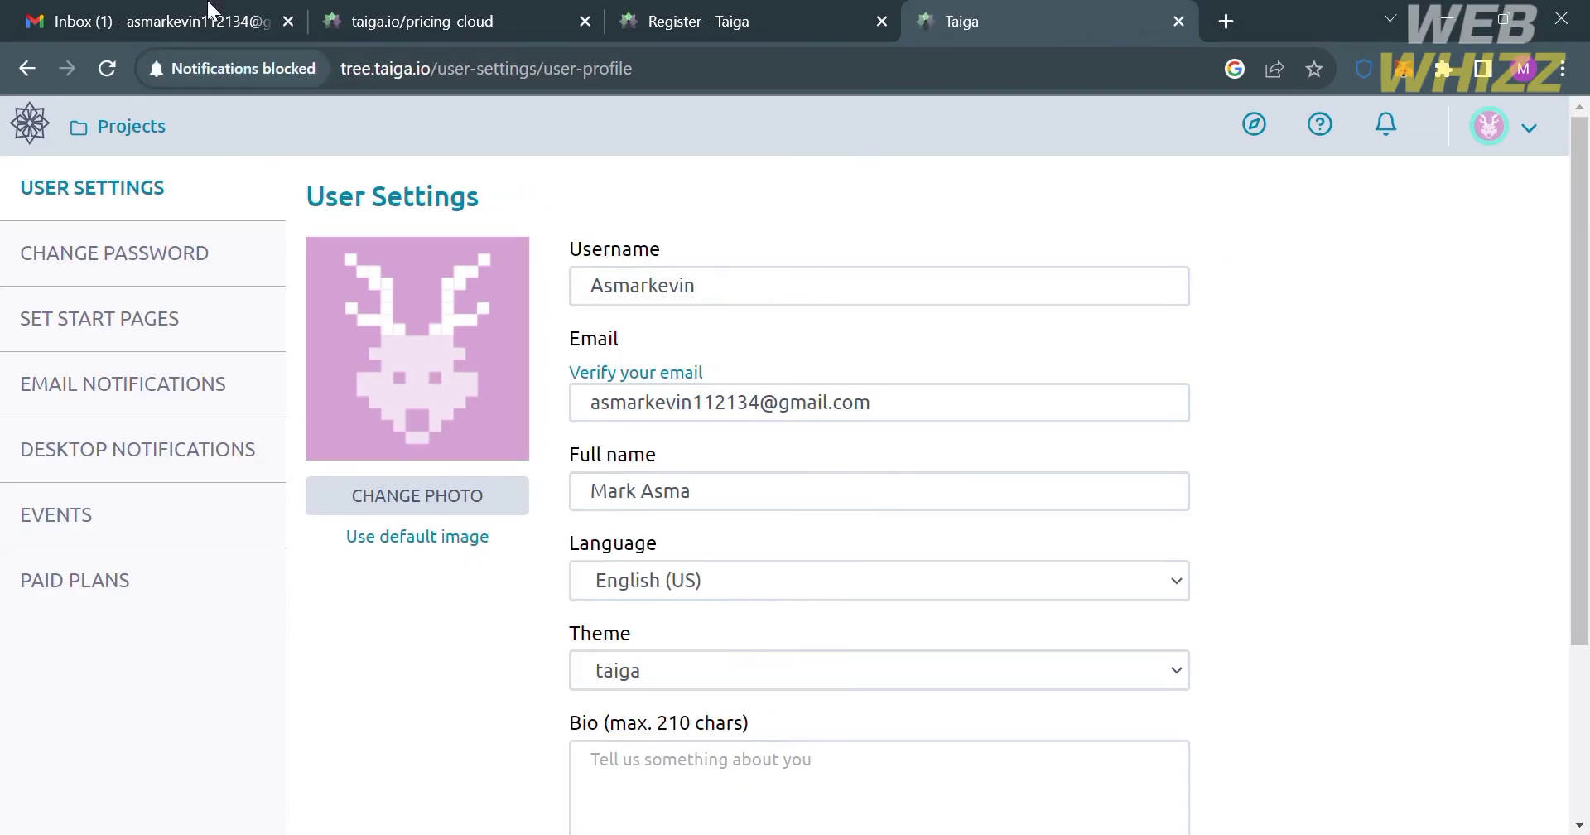
click(126, 9)
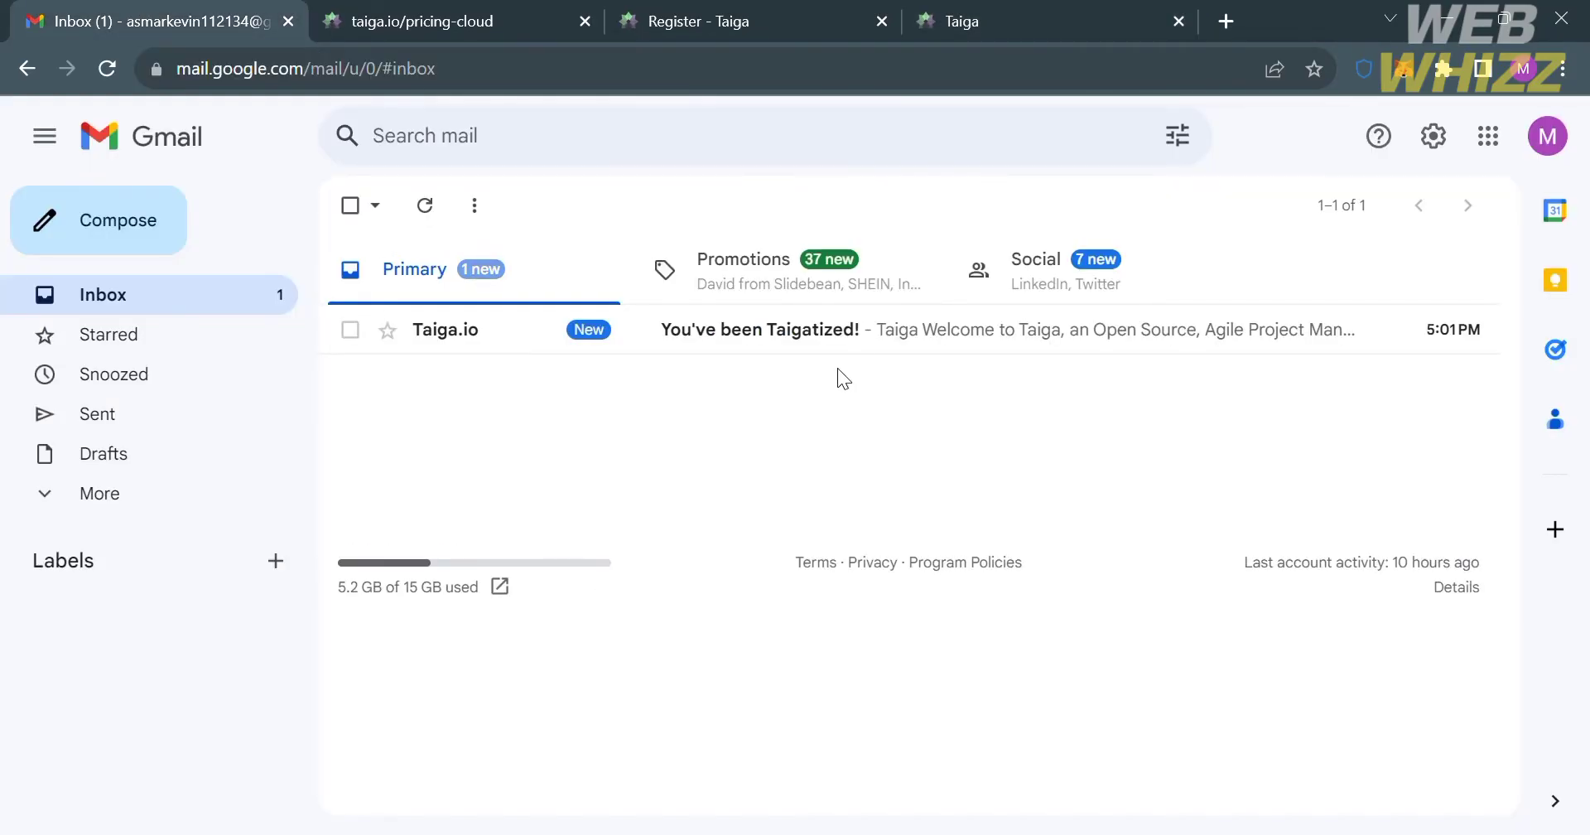
click(838, 336)
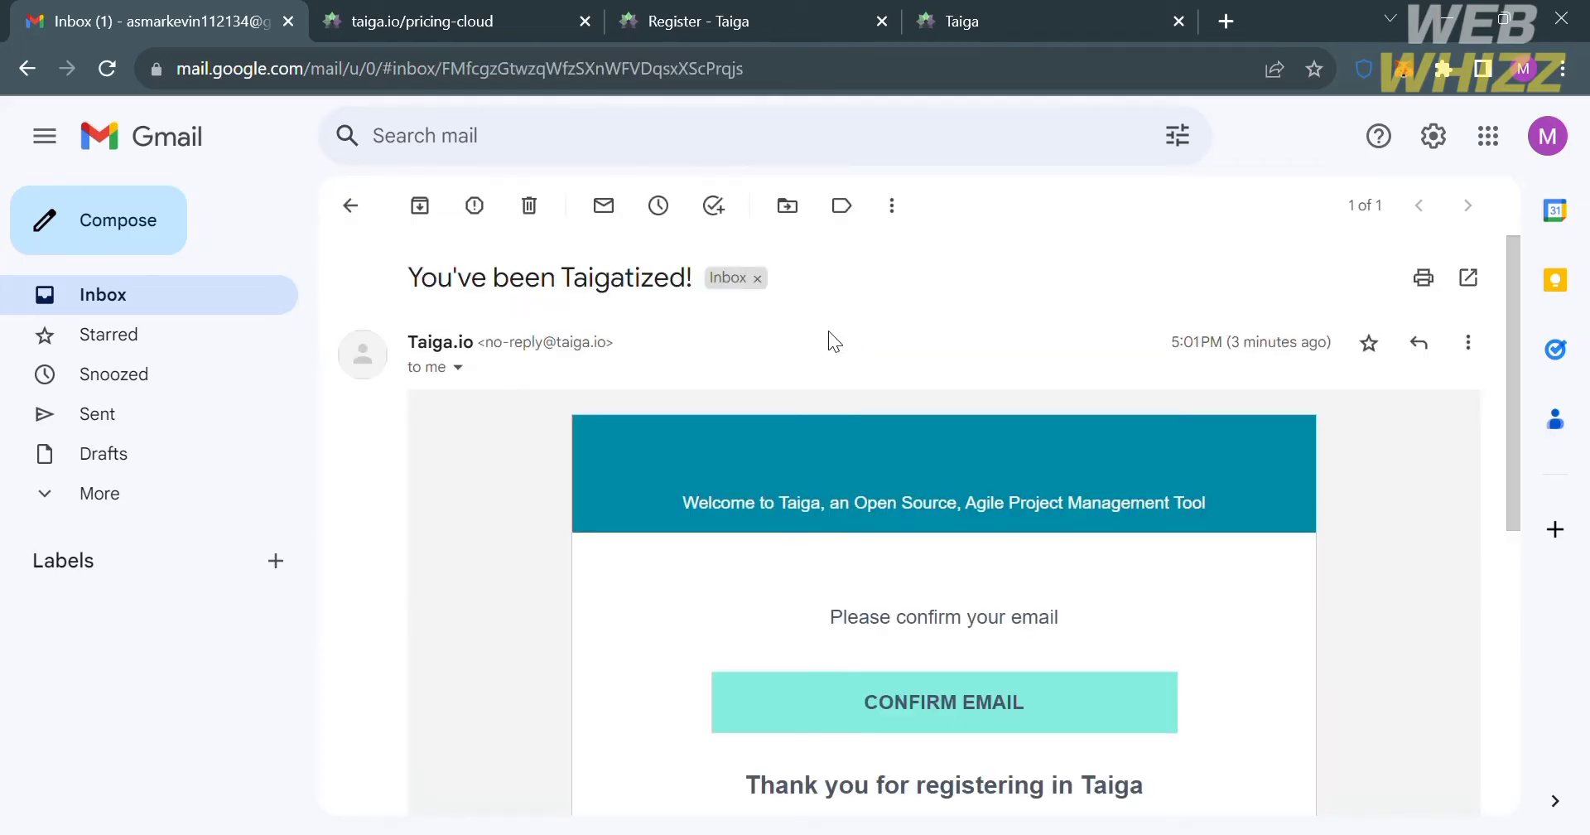
scroll(985, 662, down, 2)
scroll(982, 717, down, 1)
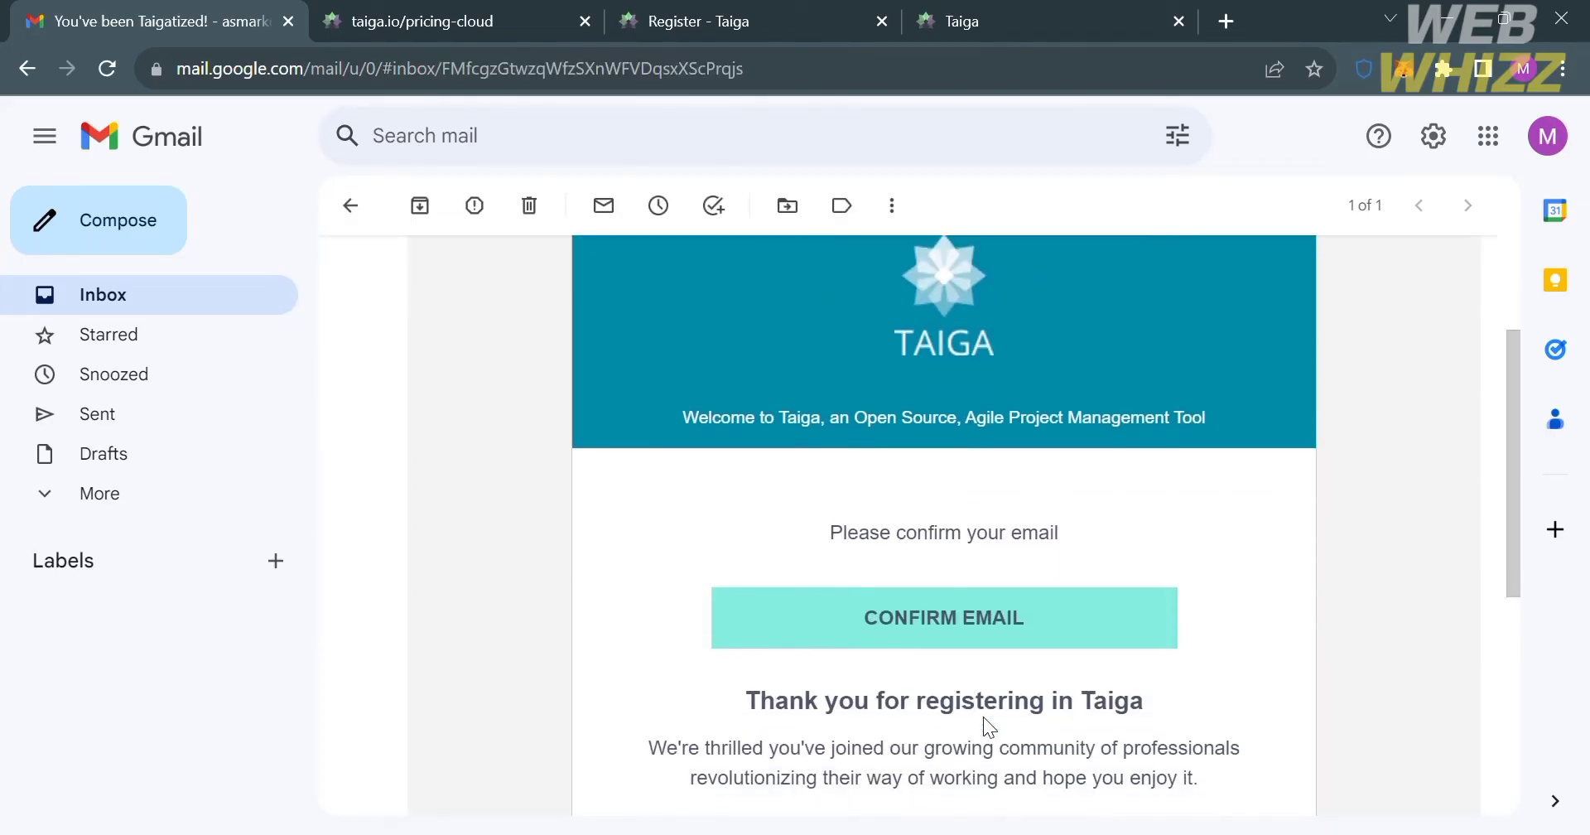
click(1002, 641)
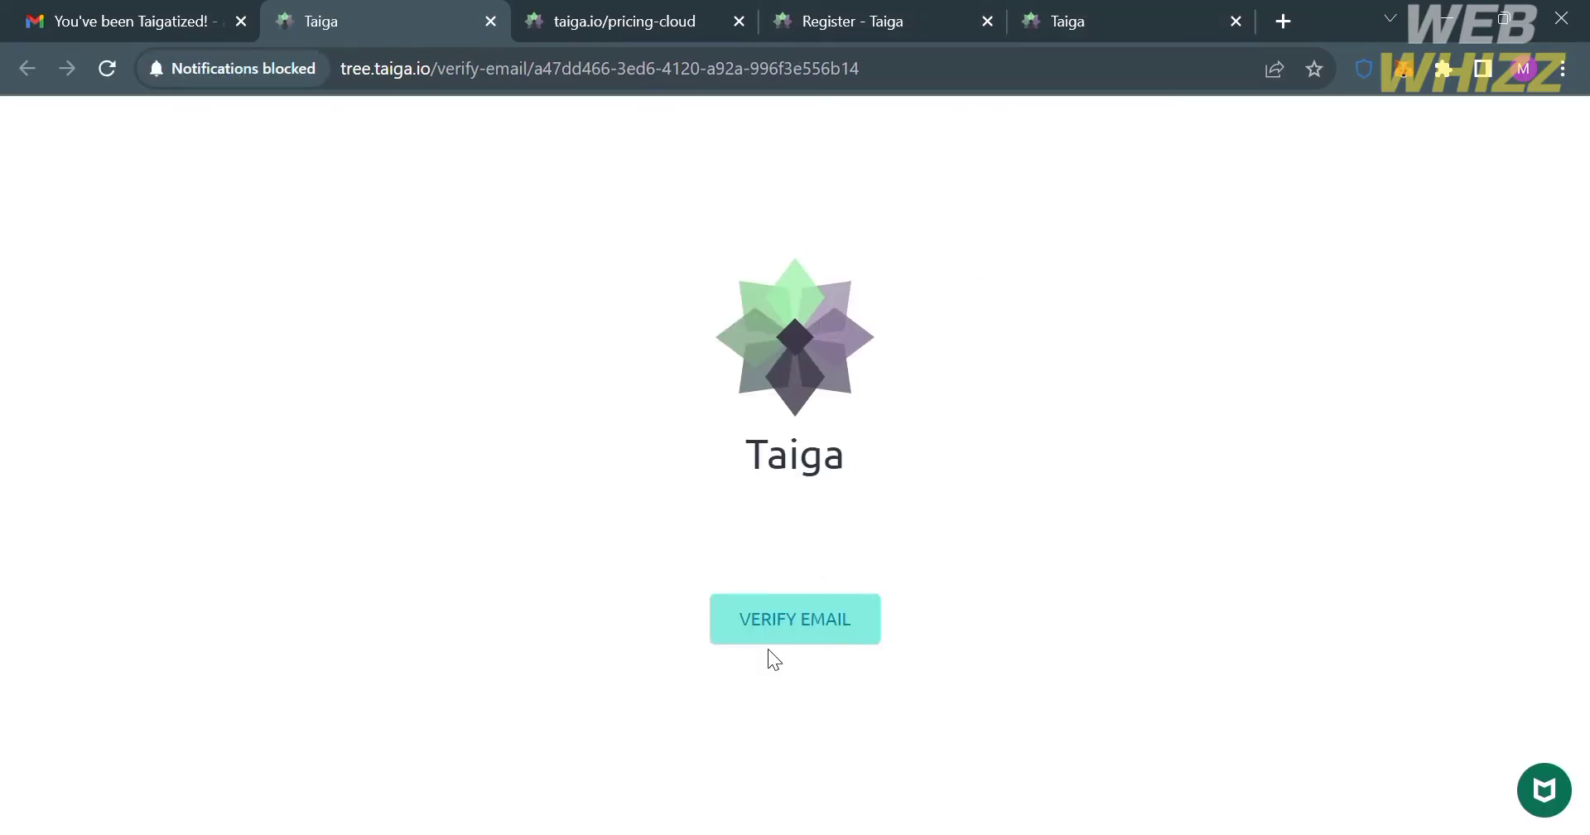
click(777, 620)
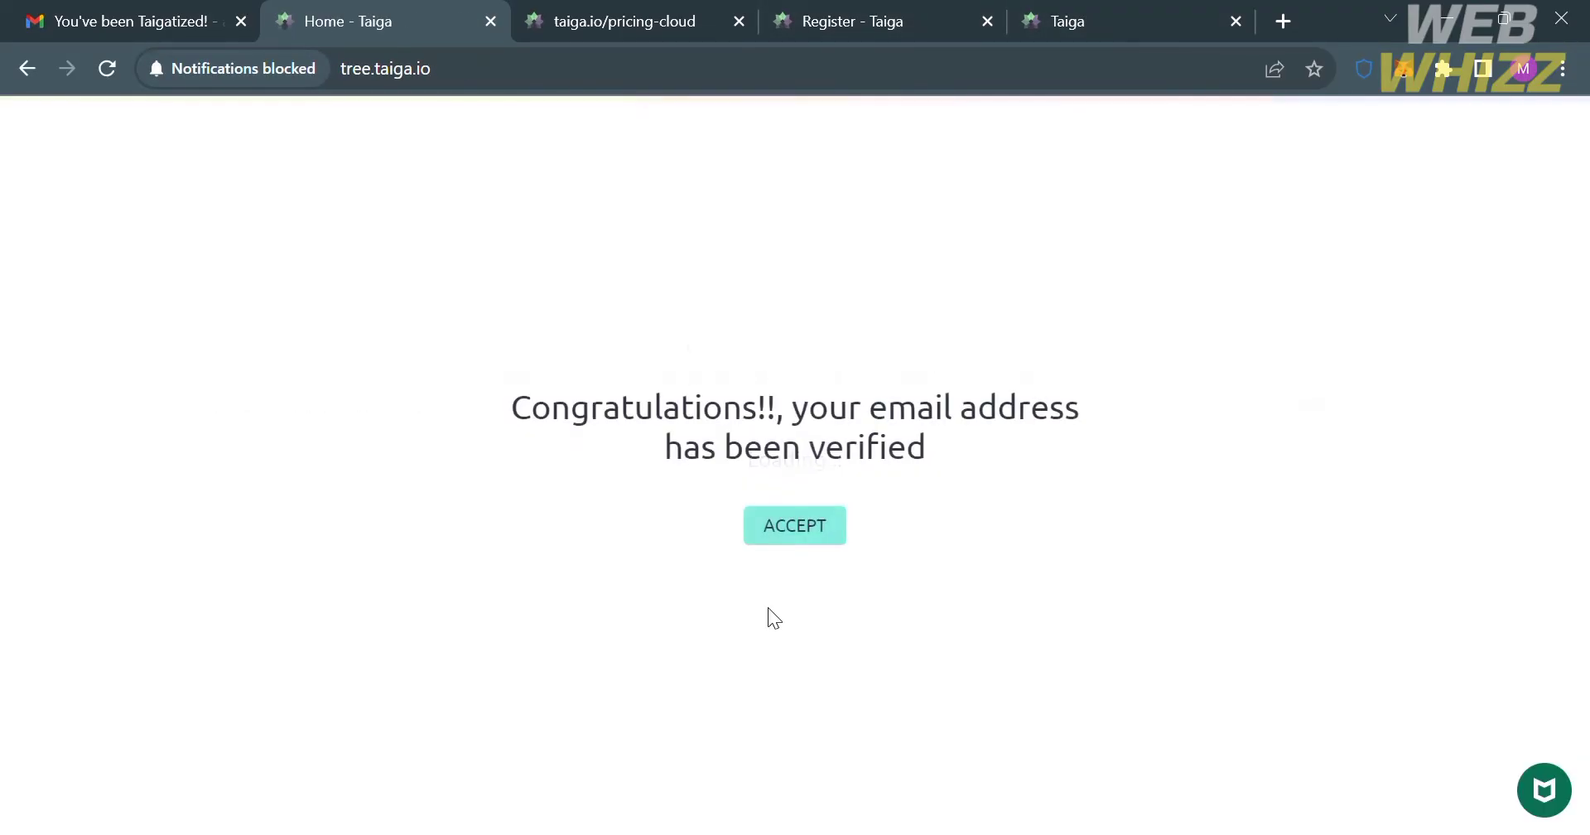
click(810, 525)
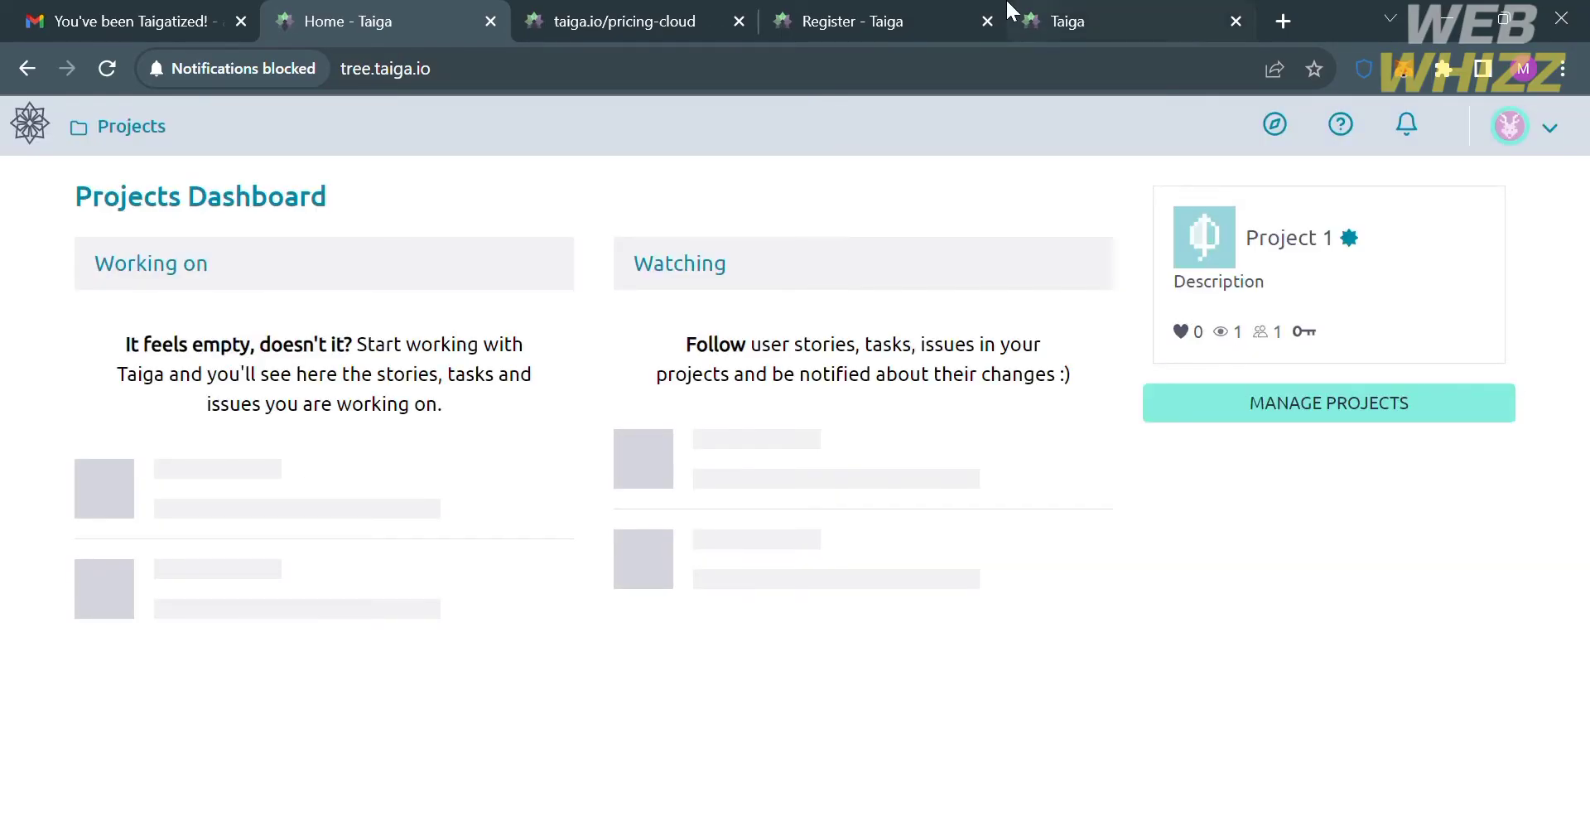
Switch to the other Taiga tab and view all projects from the Projects menu
click(1167, 18)
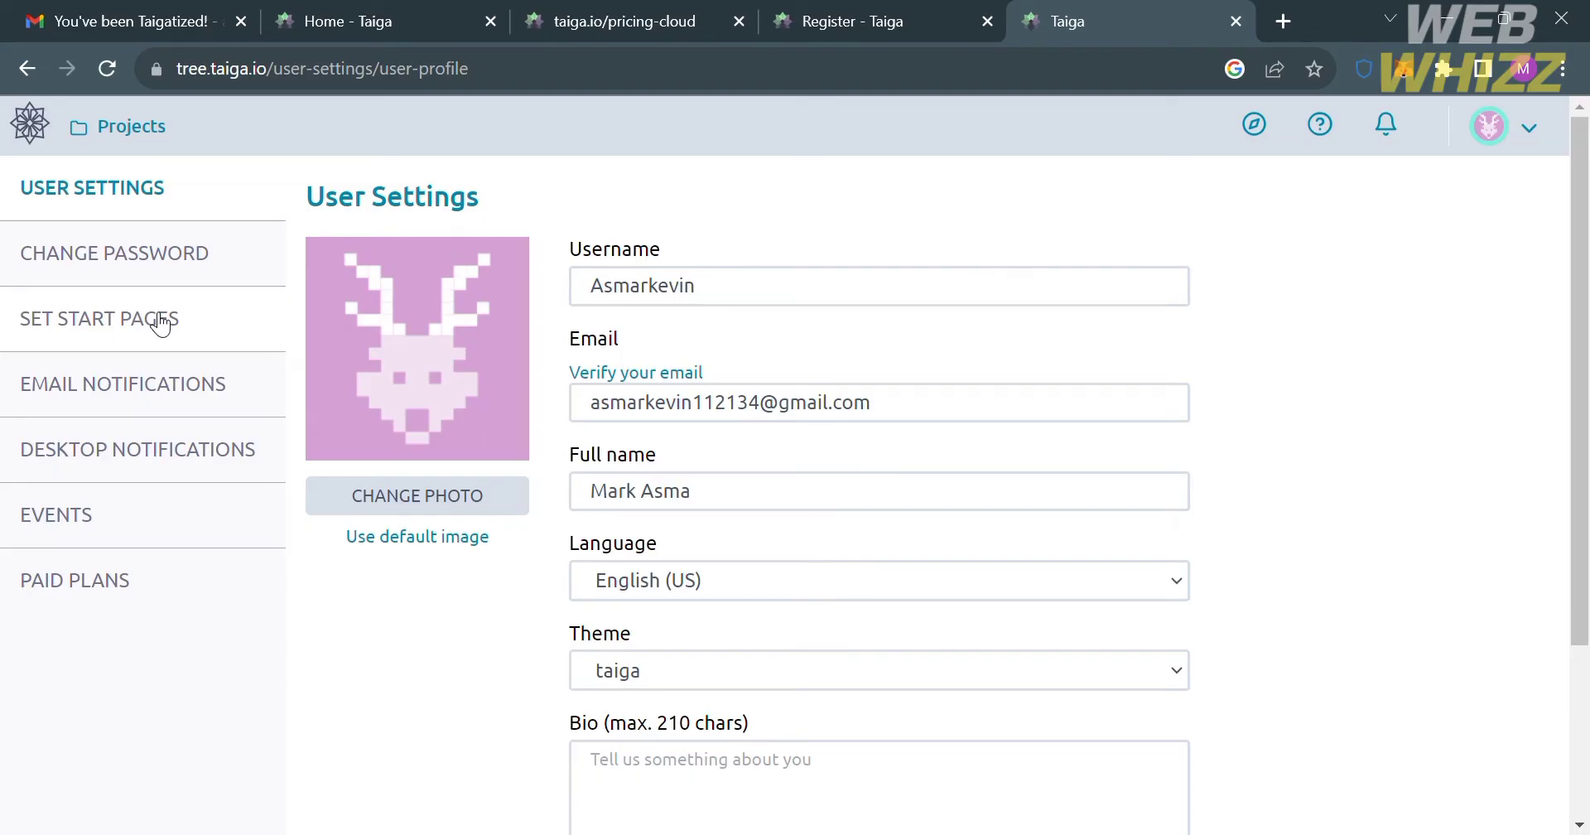
click(96, 124)
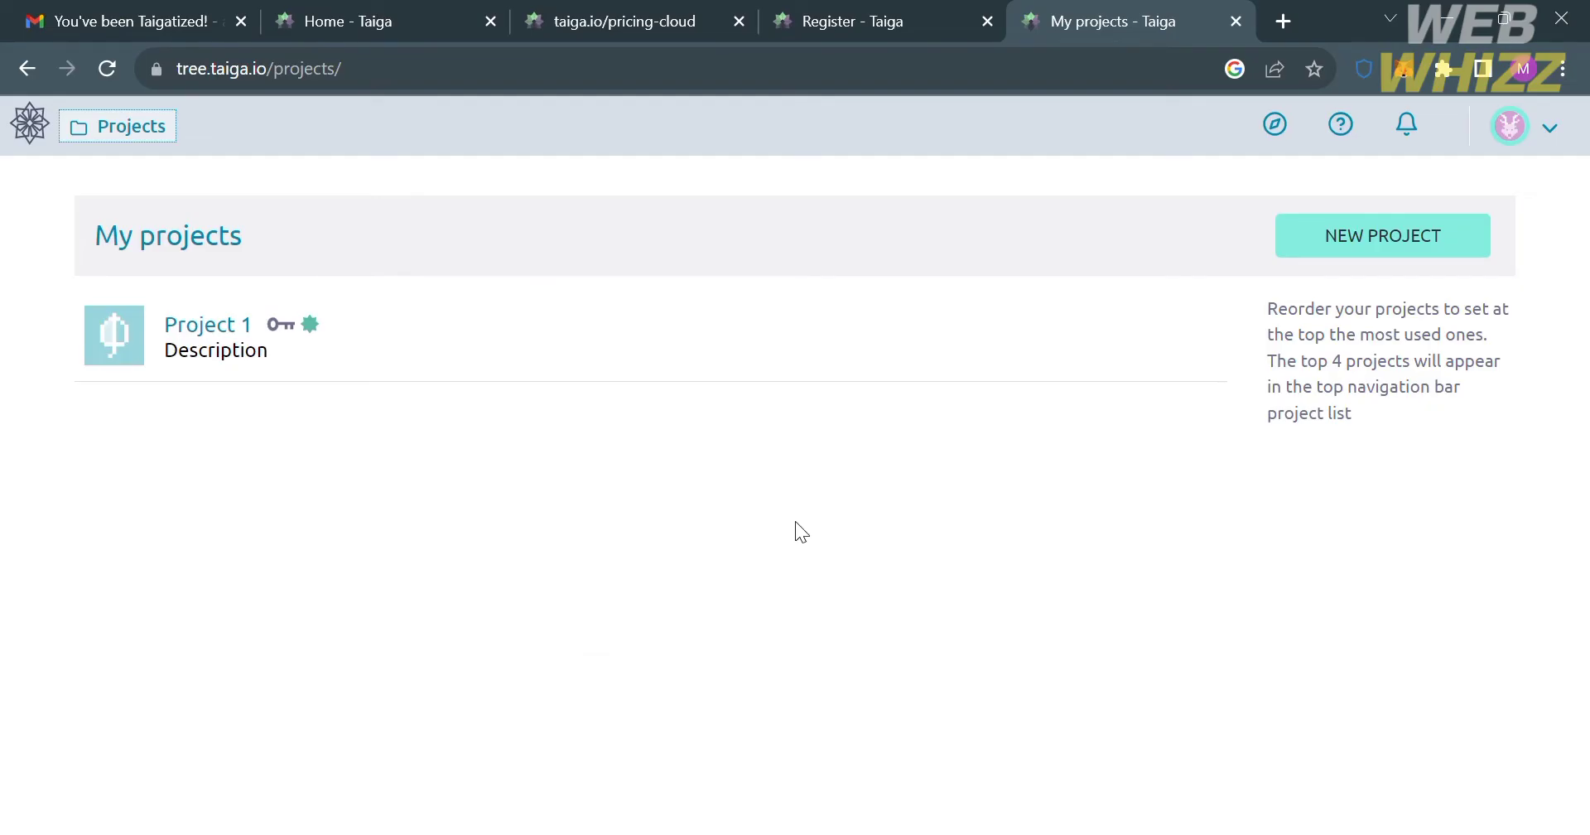
Open Discover and scroll through the Featured, Most liked and Most active projects
click(1269, 133)
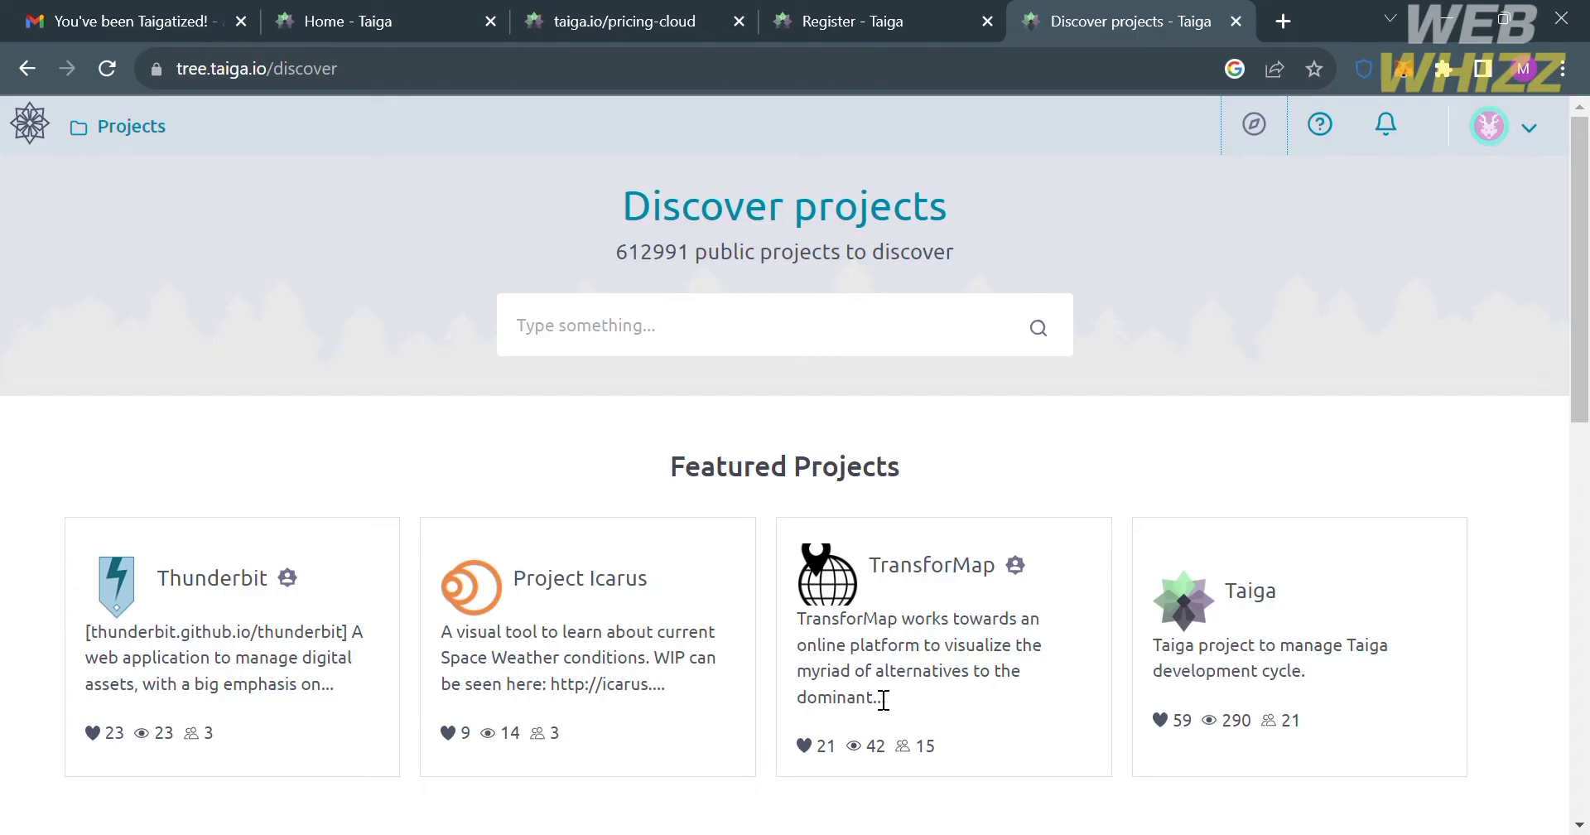
scroll(883, 700, down, 4)
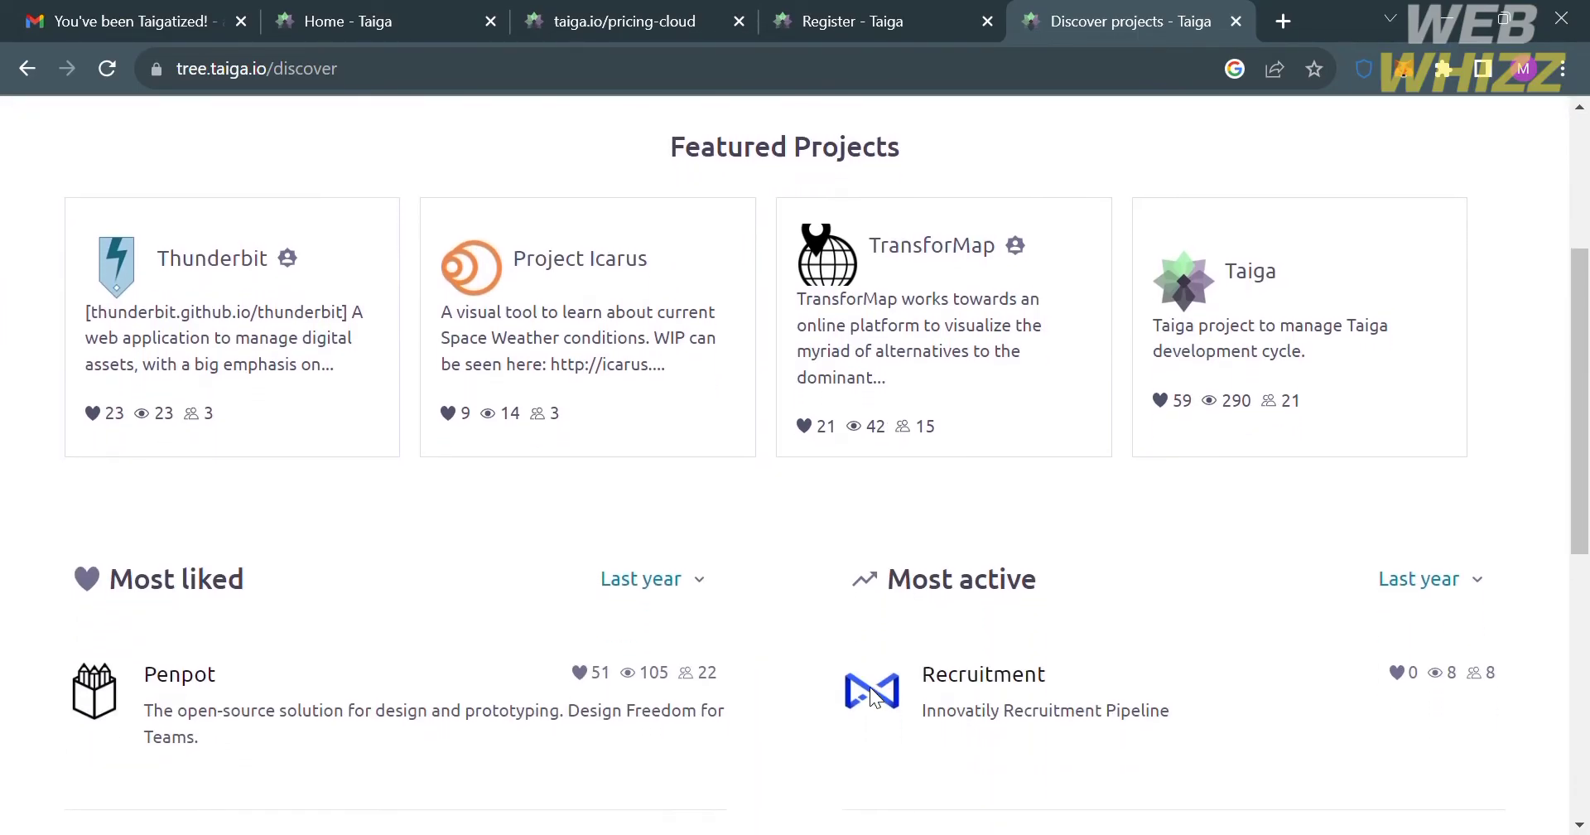
scroll(869, 687, down, 4)
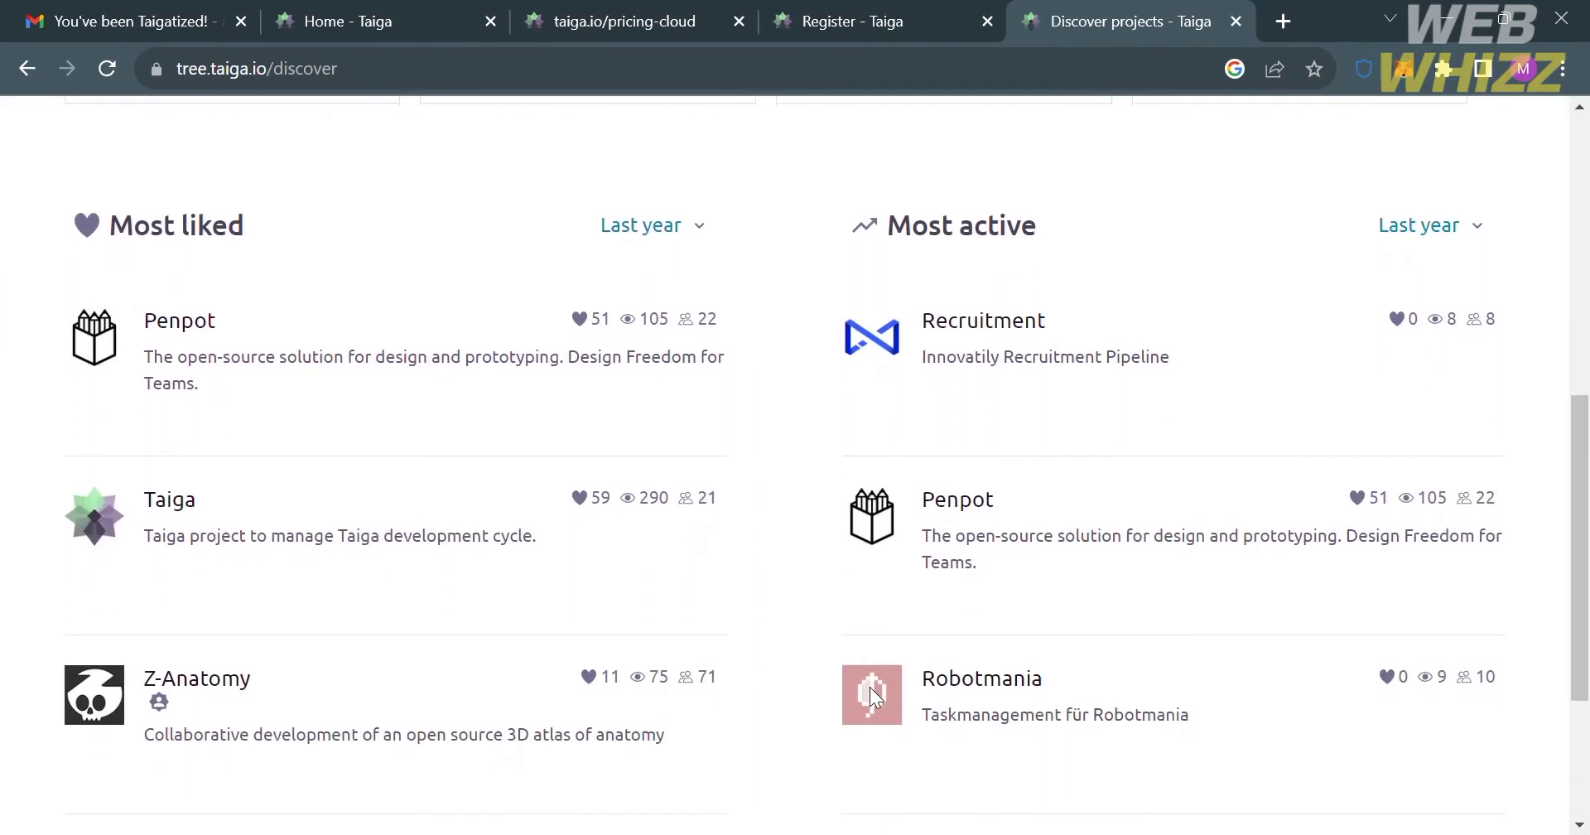
scroll(869, 687, down, 1)
scroll(869, 687, down, 1)
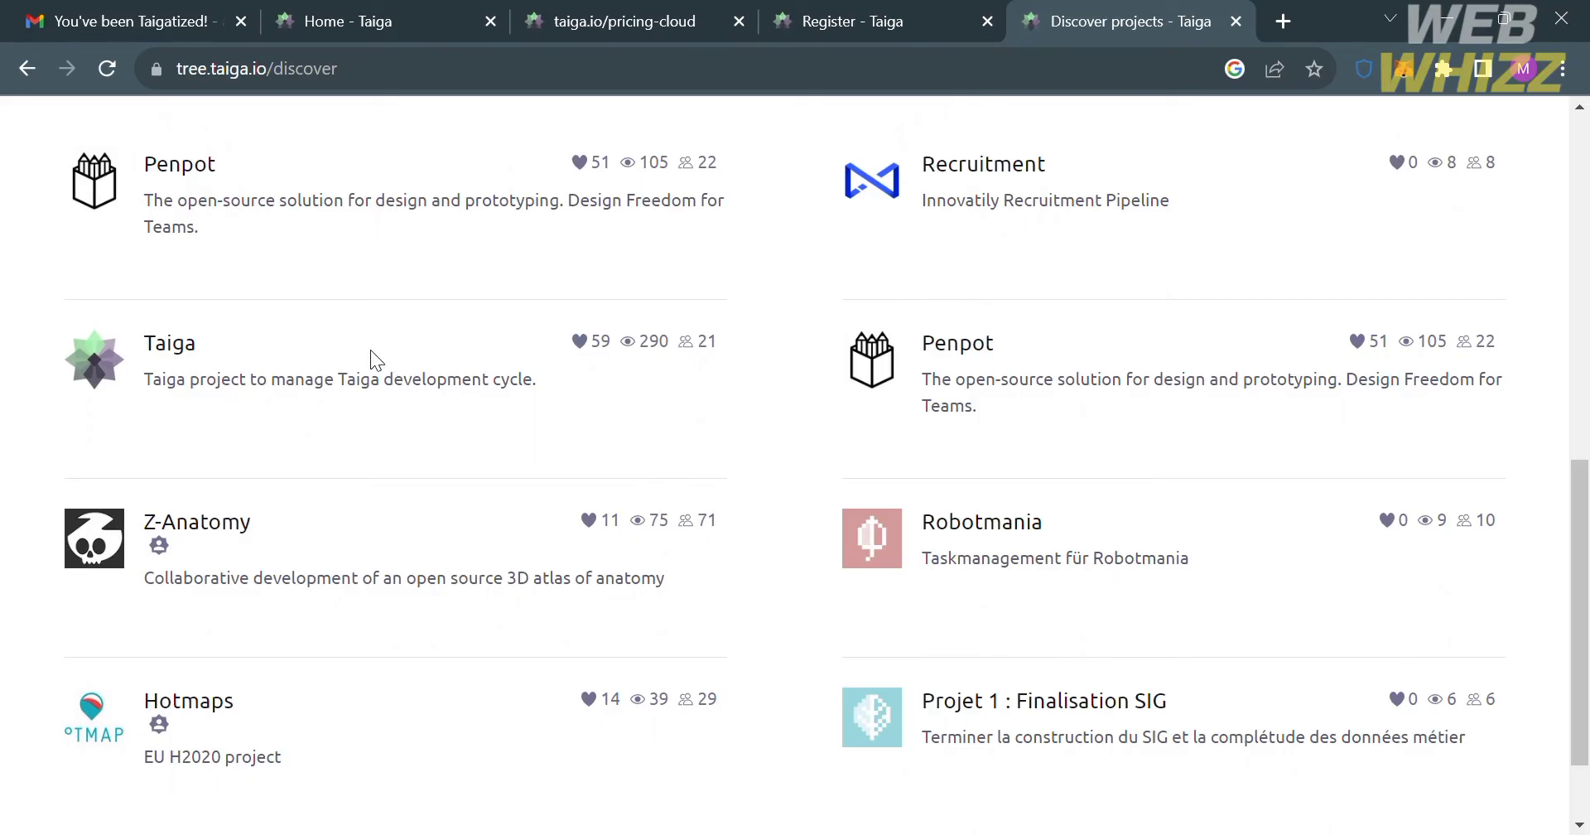
Open the public Taiga project from Most liked, close the verify-email popup, and browse its timeline
click(176, 352)
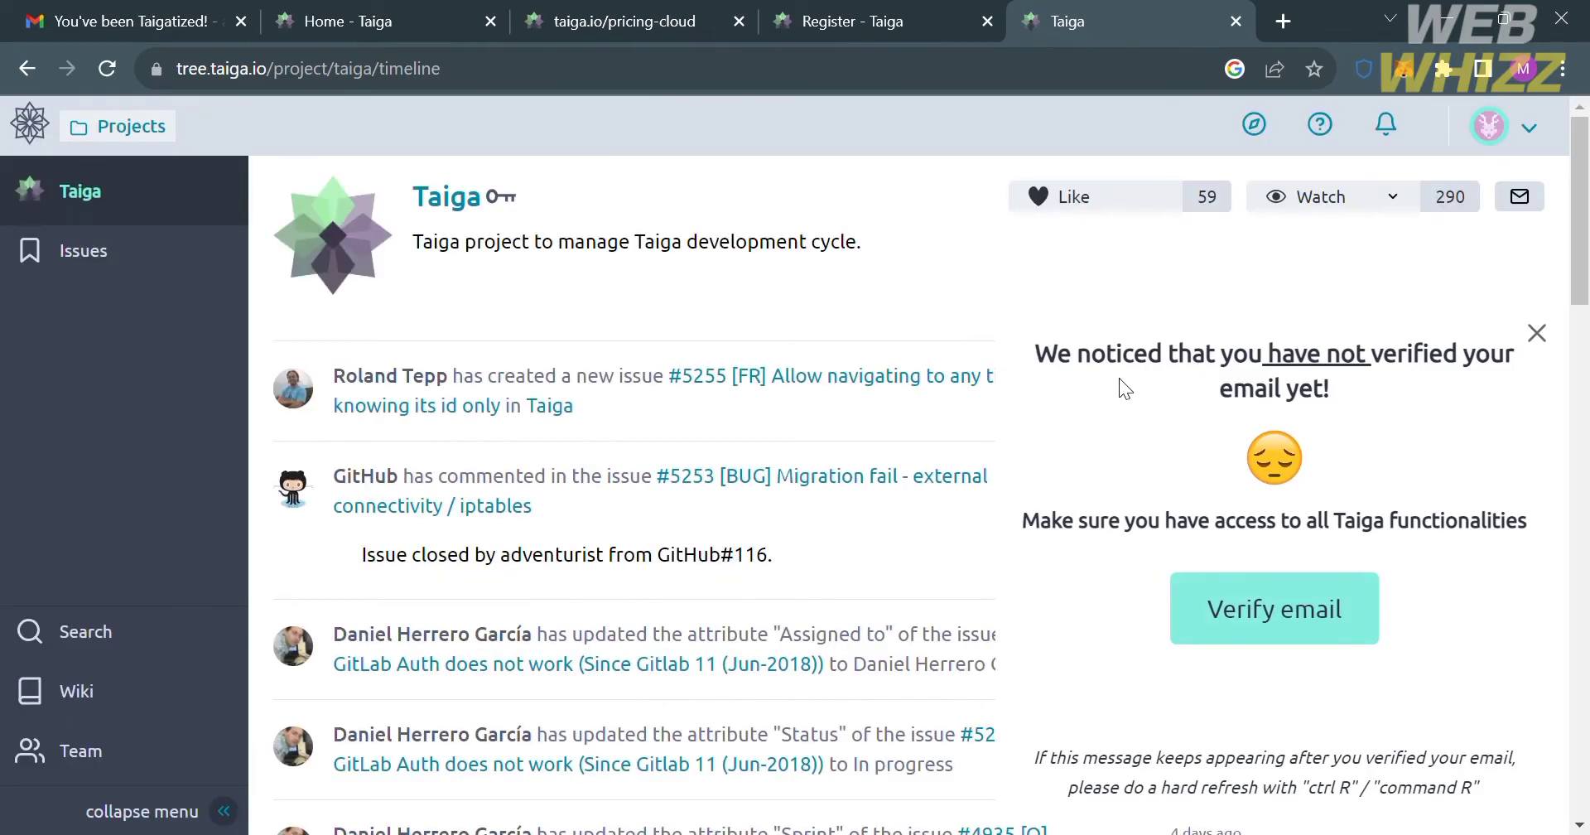
click(1536, 334)
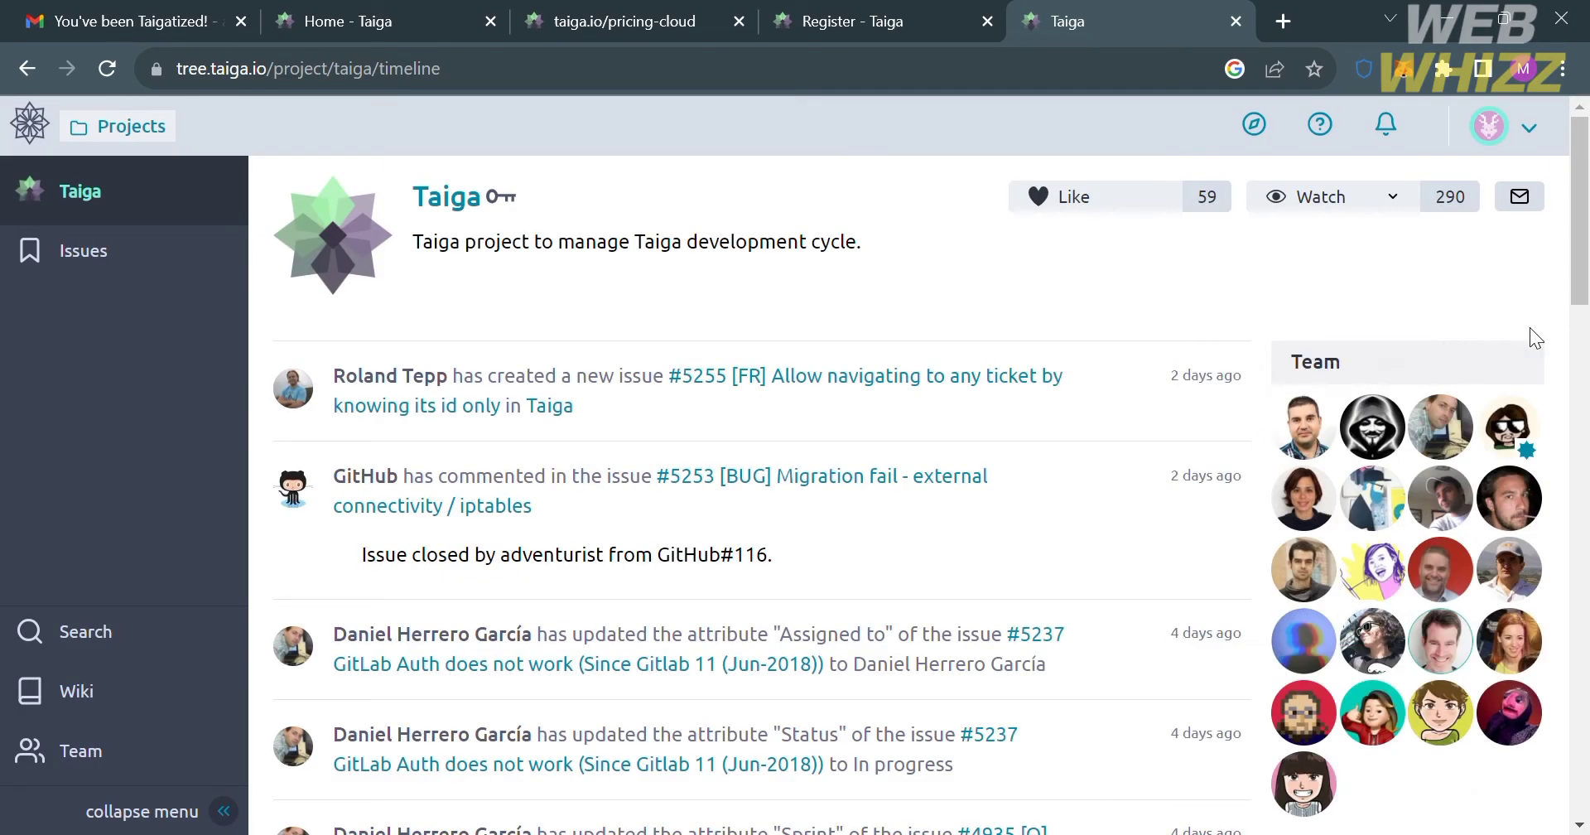
scroll(662, 505, down, 1)
scroll(666, 512, up, 1)
scroll(674, 364, down, 3)
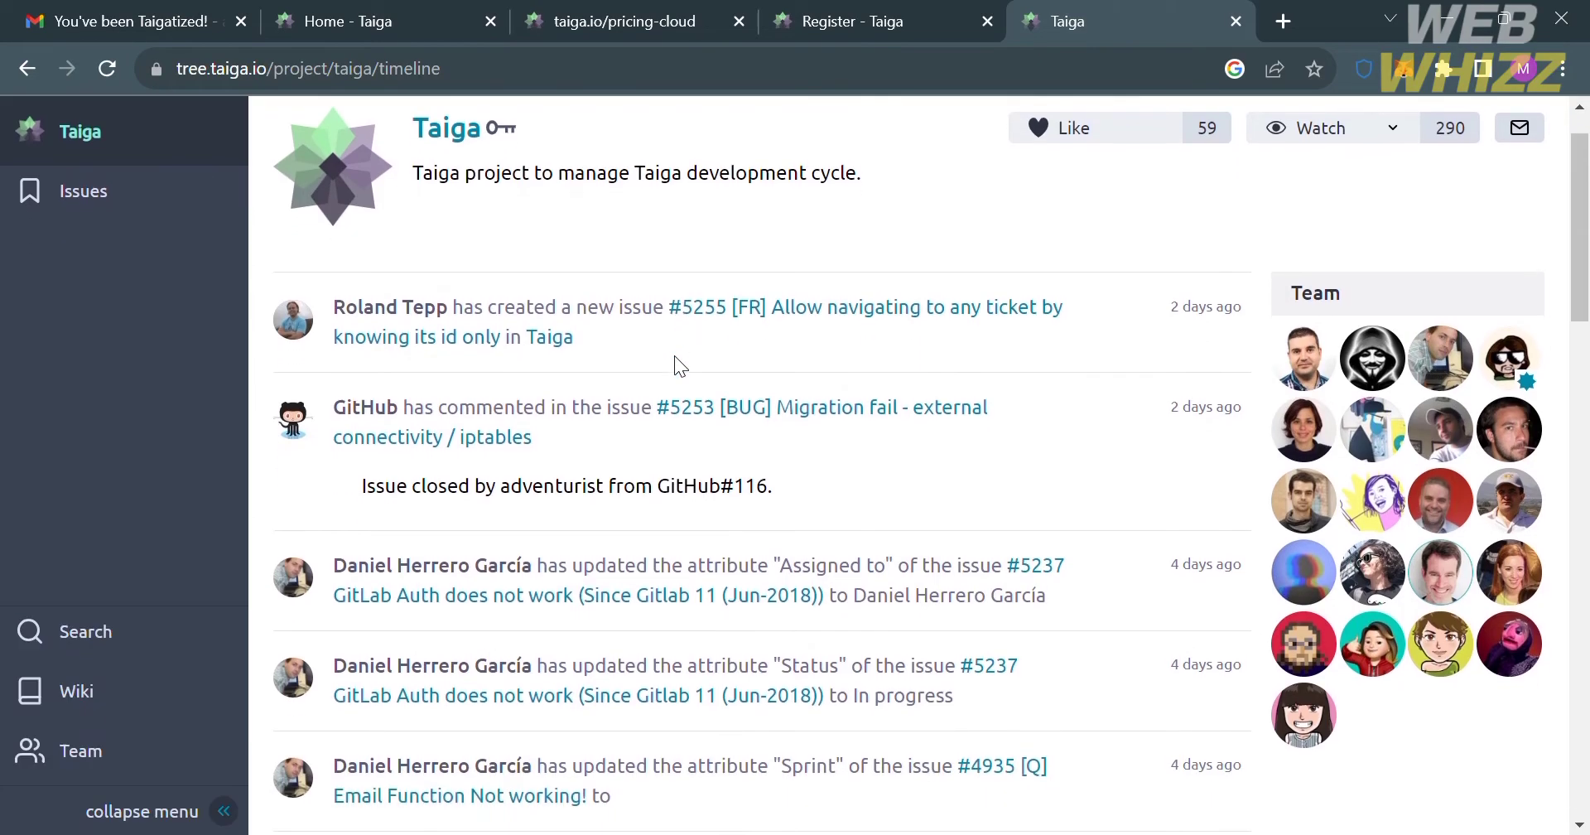
scroll(674, 355, up, 3)
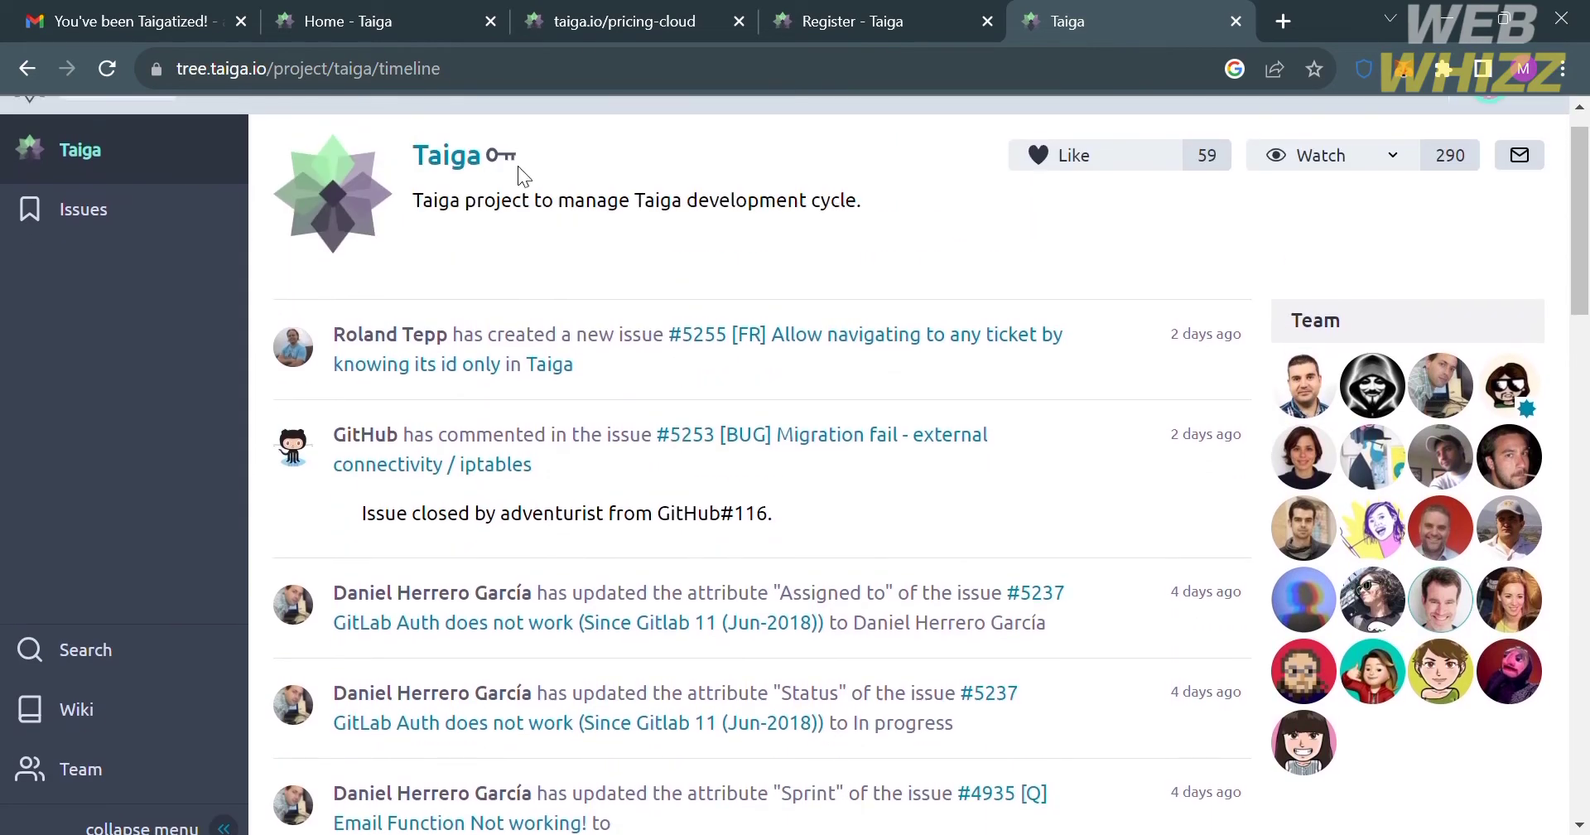
scroll(567, 639, down, 3)
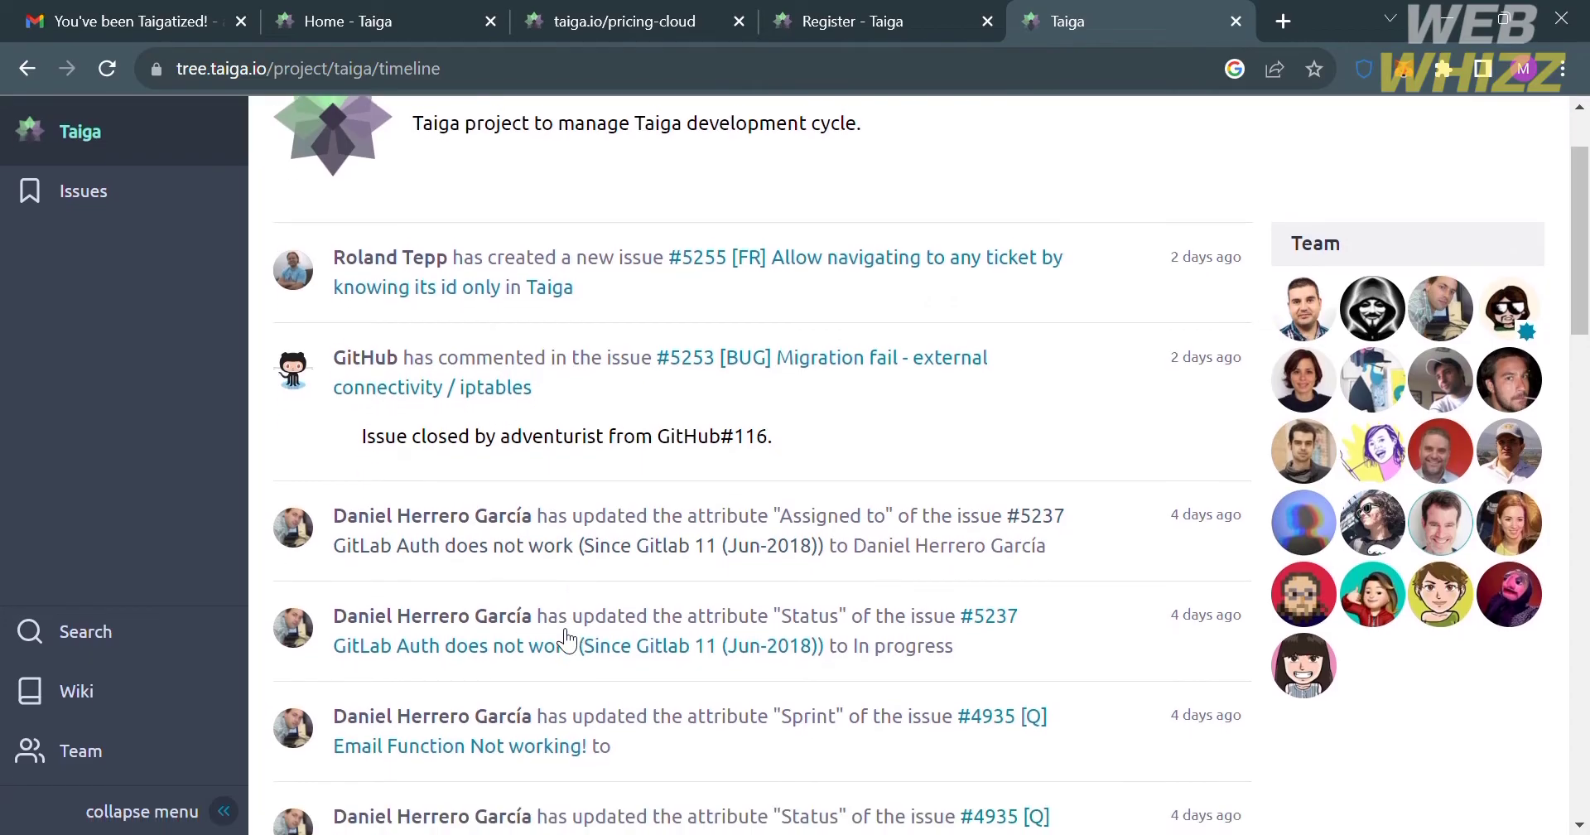
scroll(566, 640, down, 10)
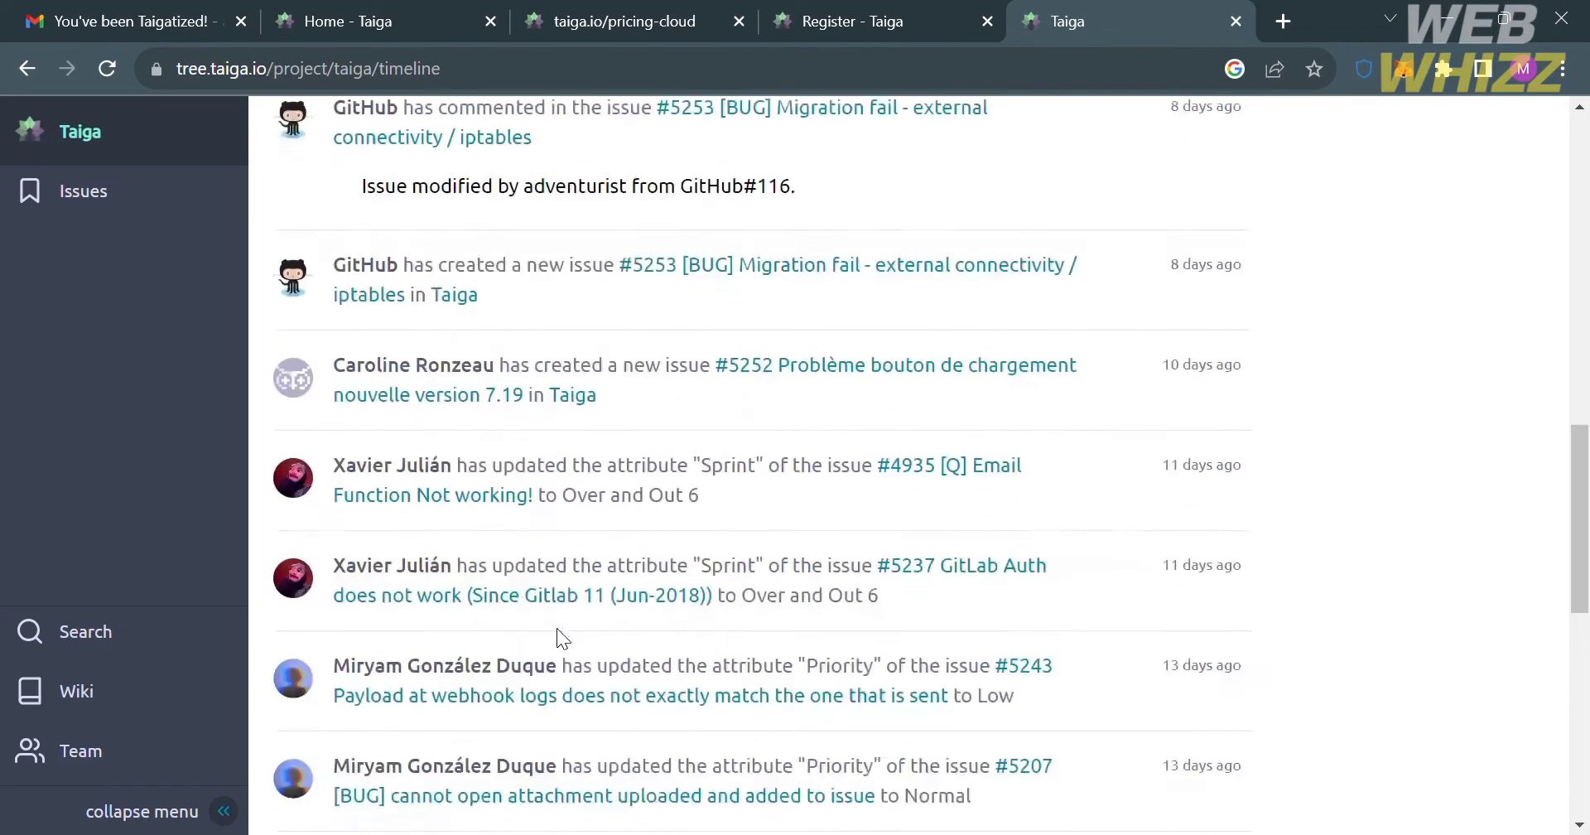
scroll(556, 628, down, 5)
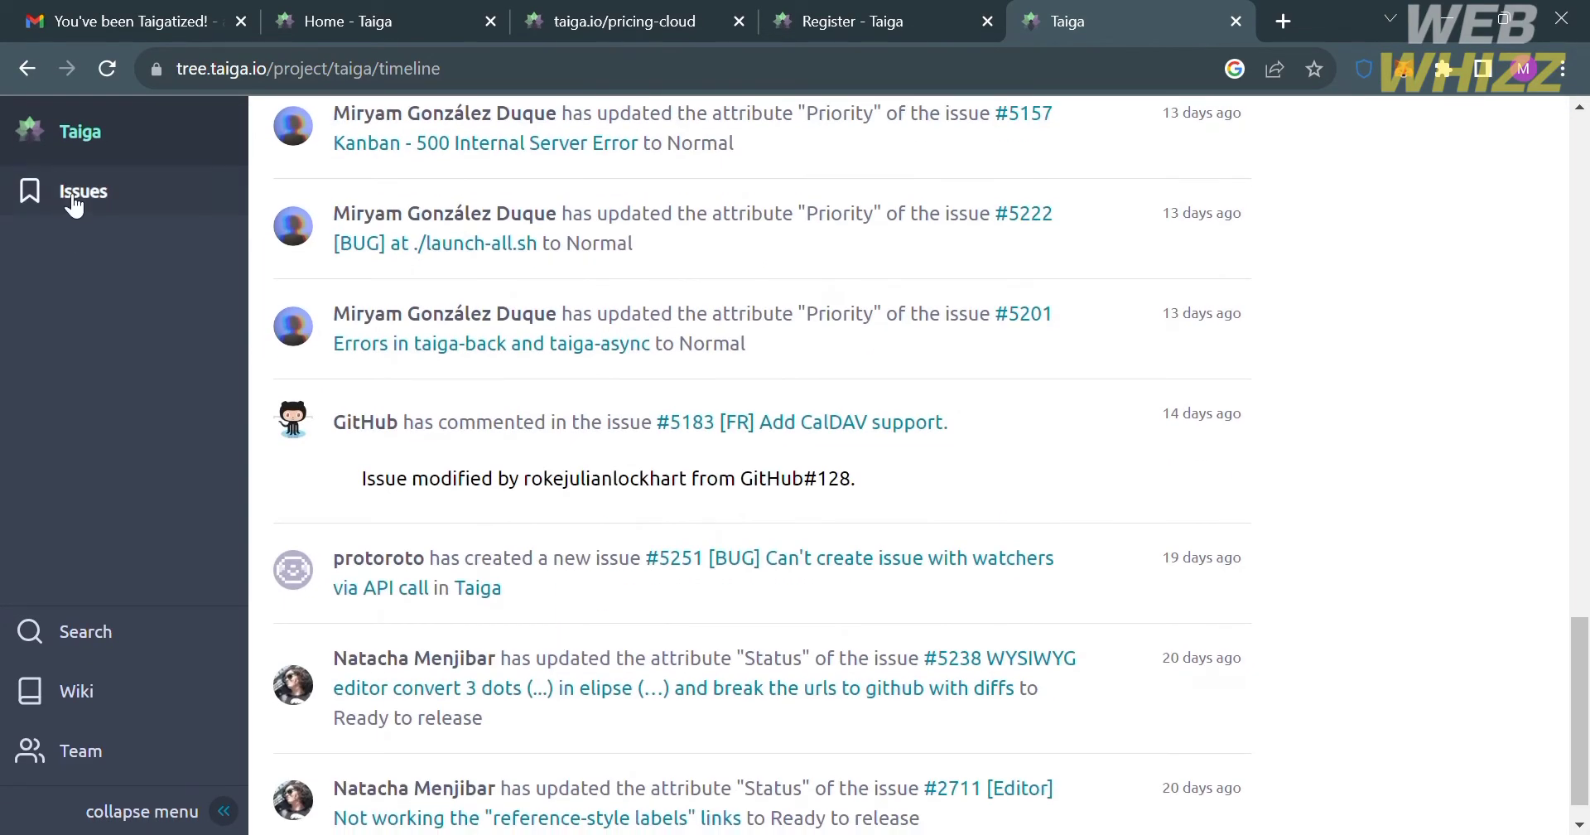
click(73, 195)
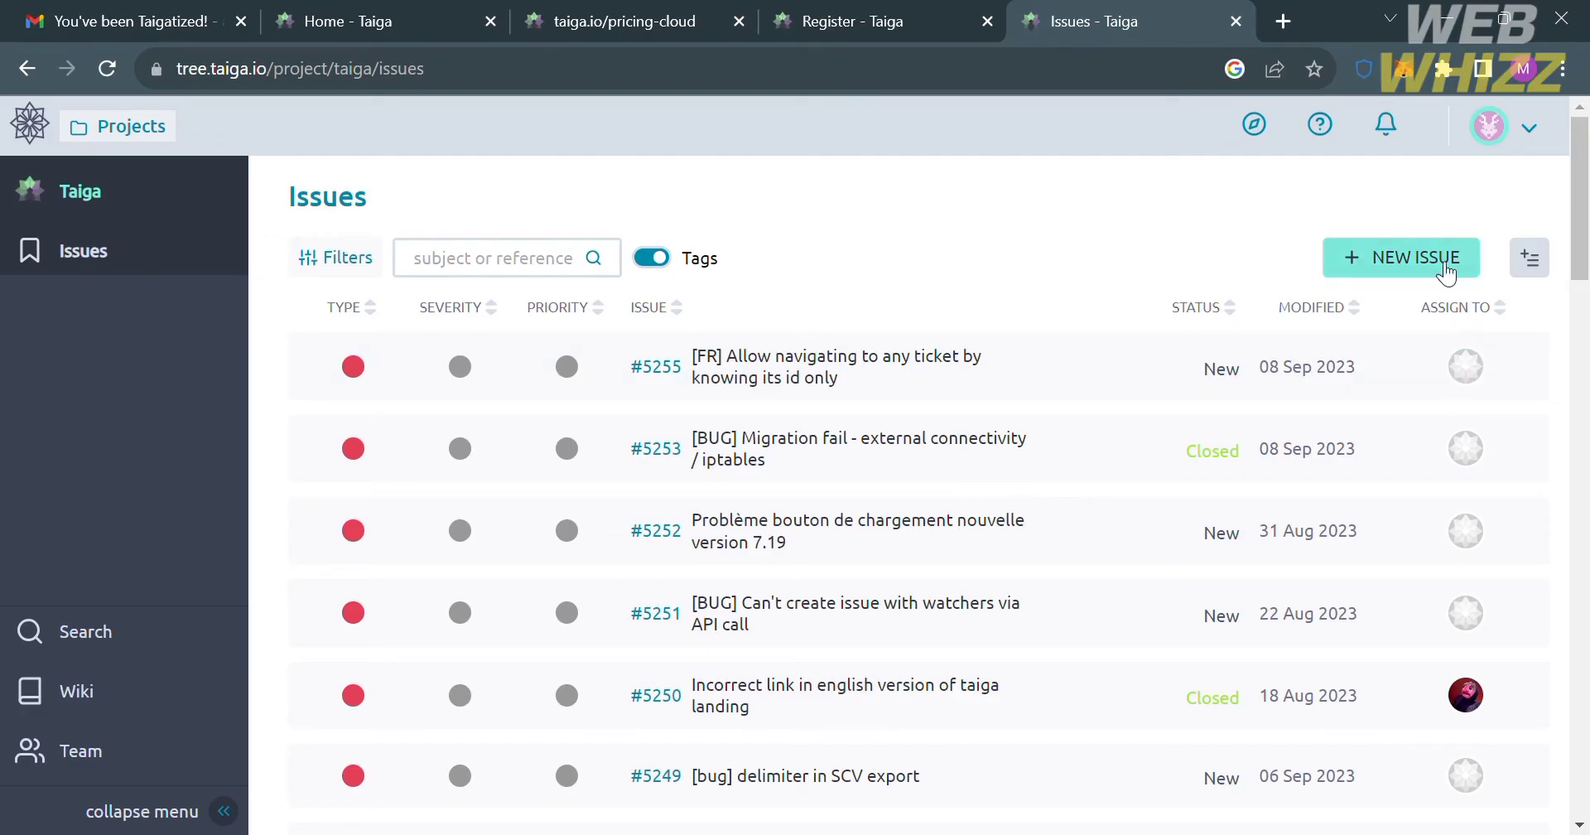
Start a new issue in the Taiga project's Issues list
click(1440, 251)
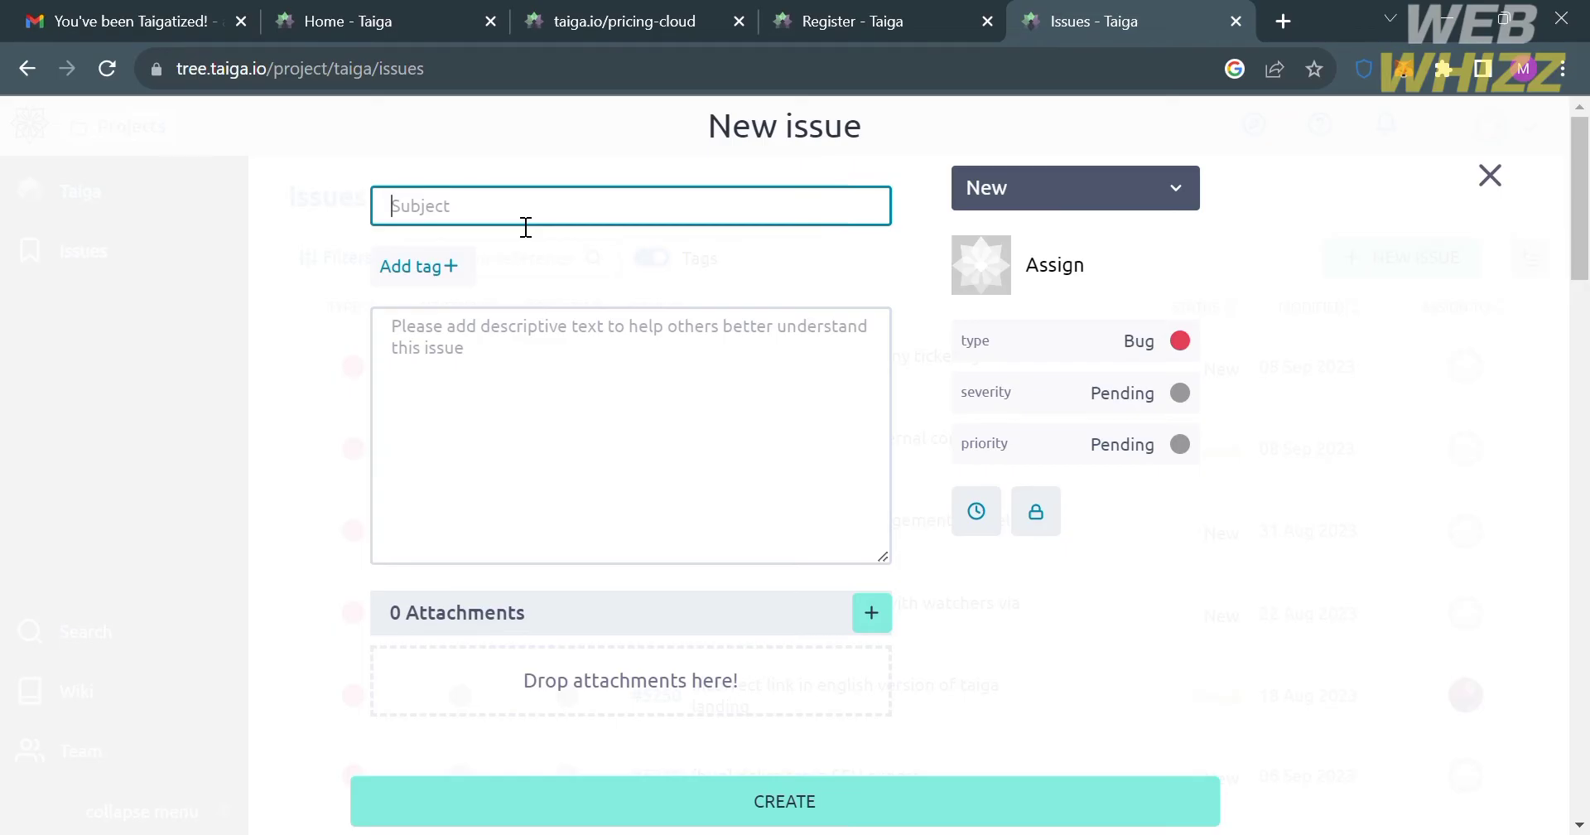
Leave the new issue's status at New and close the form without creating it
click(574, 339)
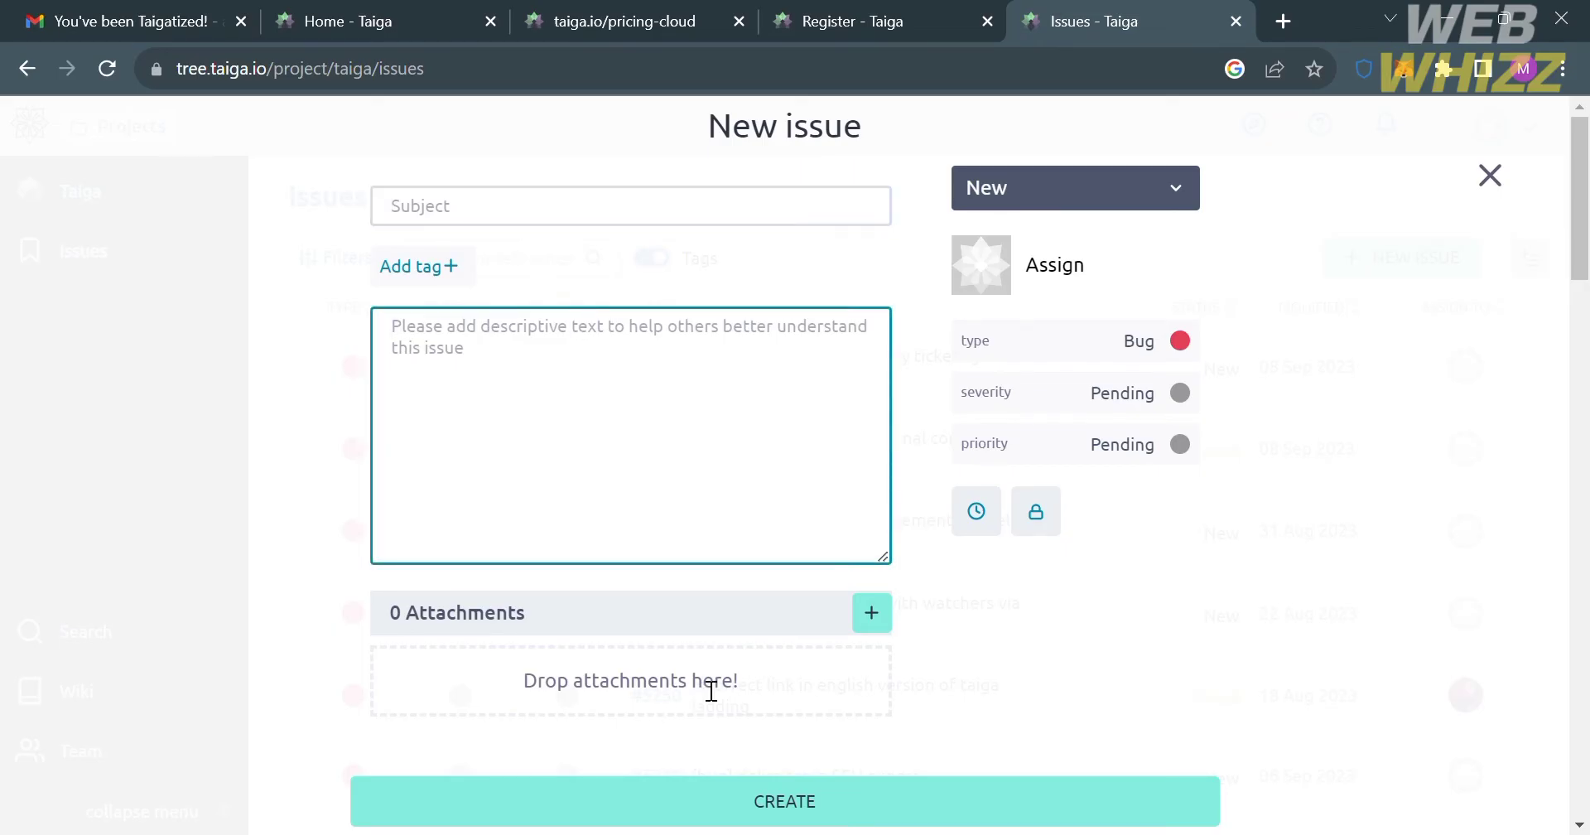
click(1193, 194)
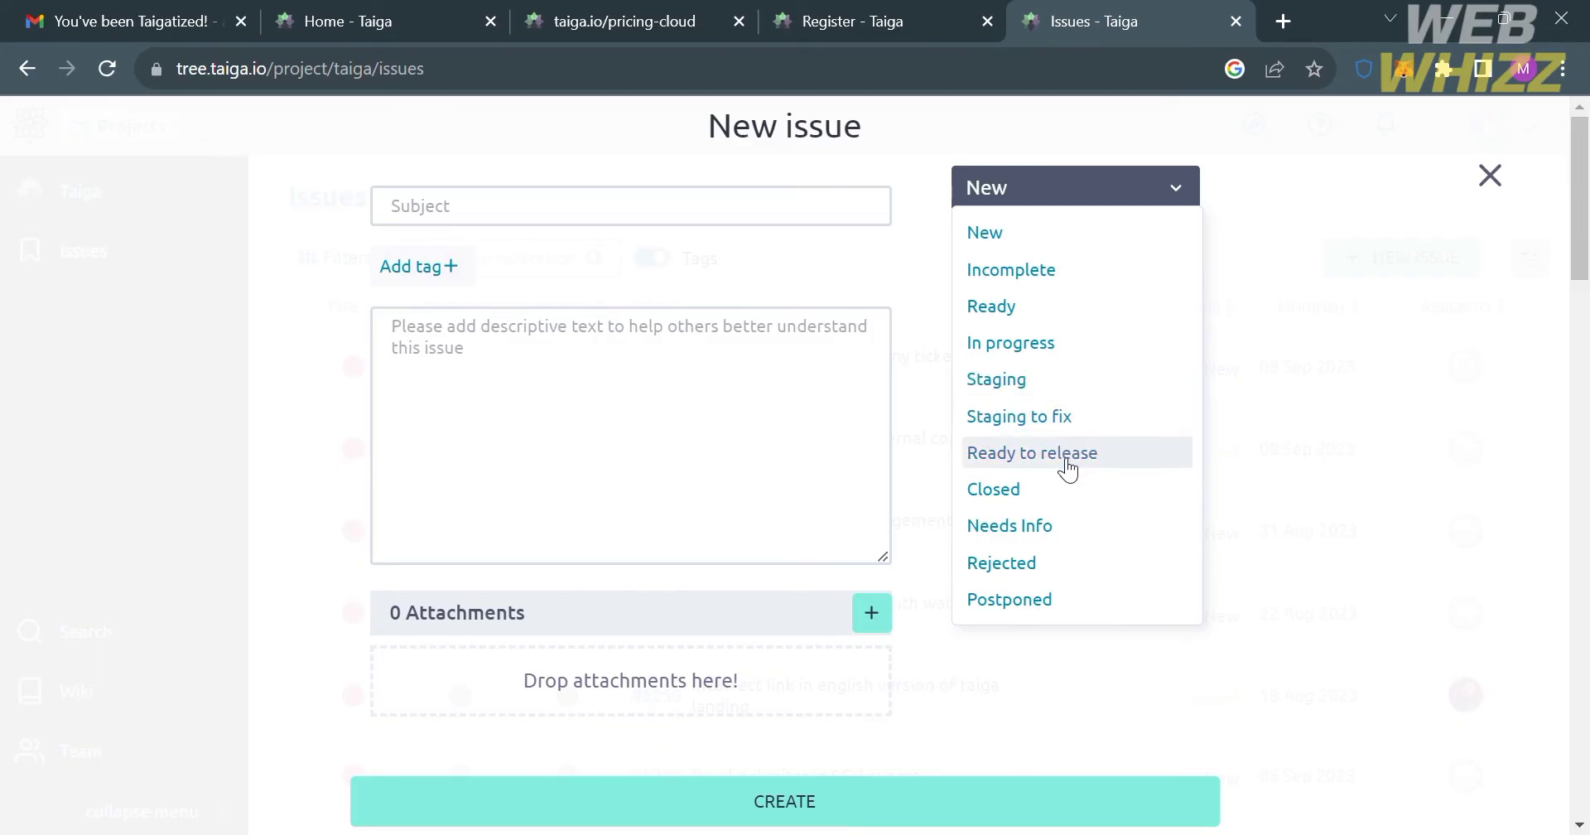
click(1265, 478)
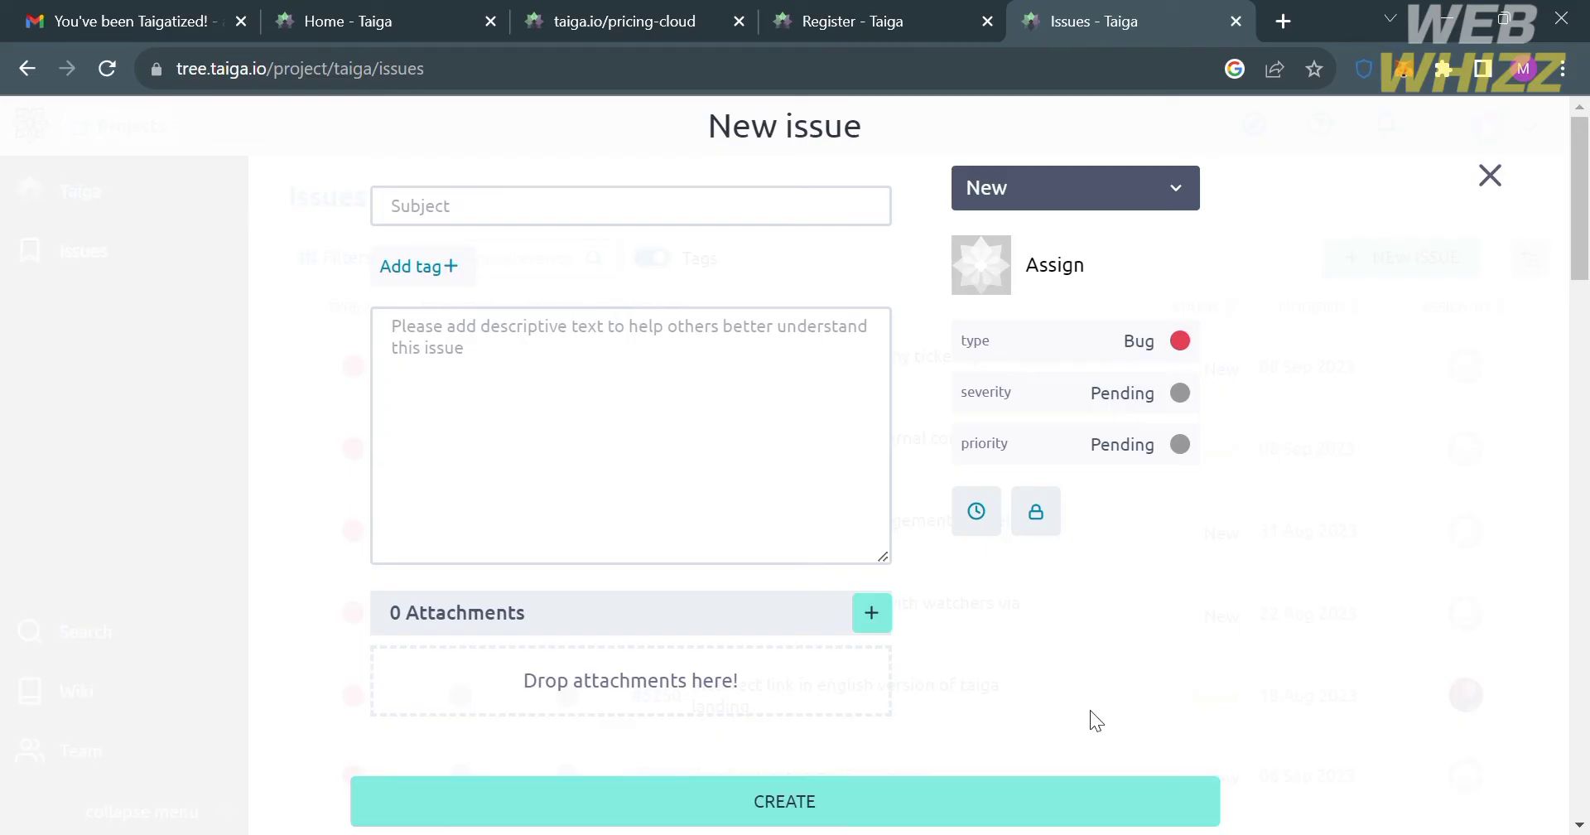
click(1499, 178)
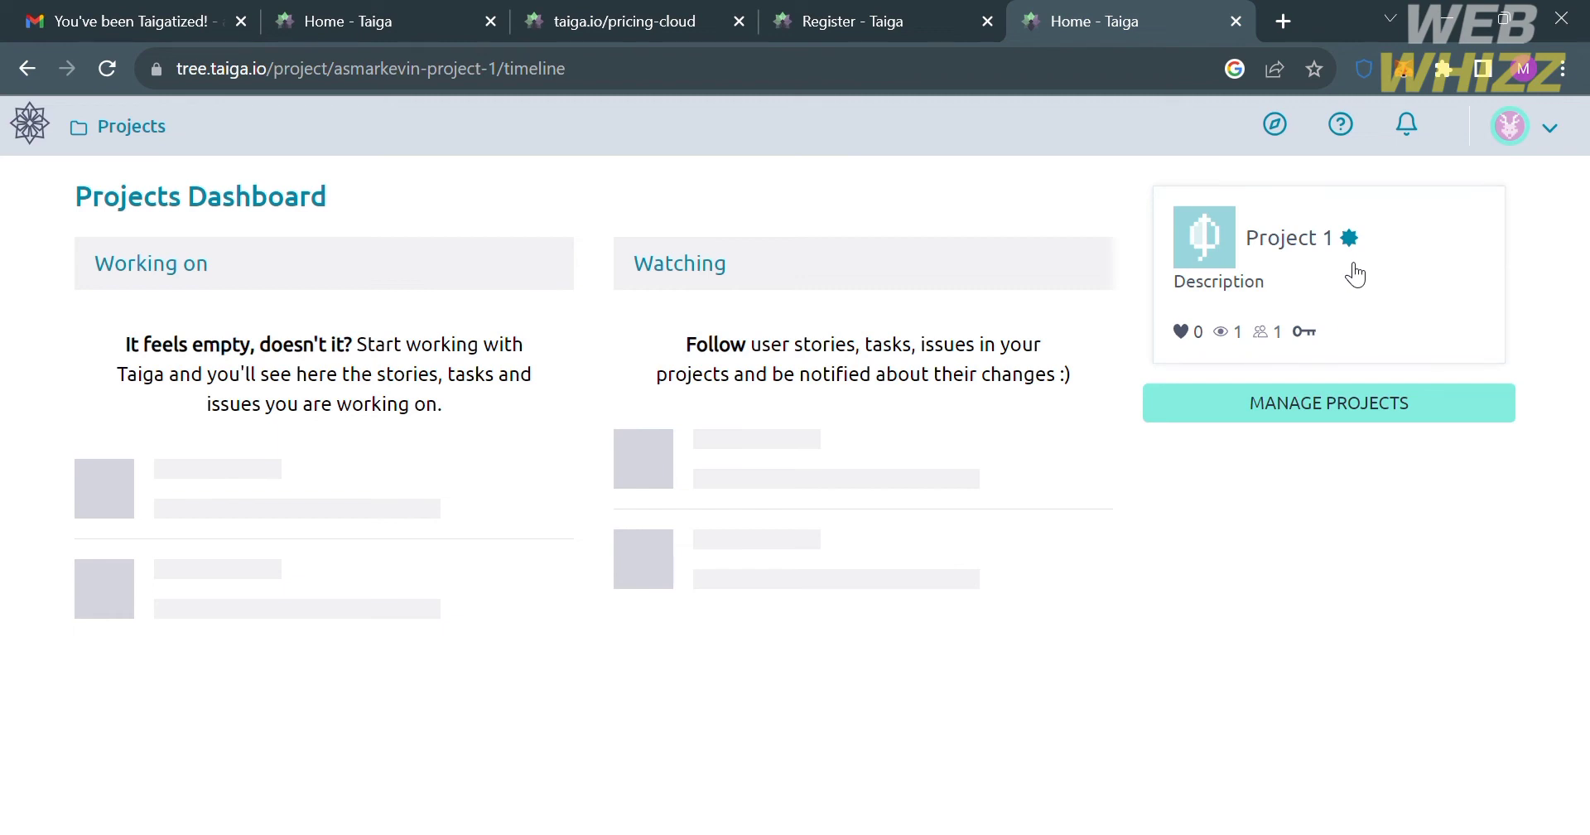
Open Project 1 from the dashboard and go to its Kanban board
click(1352, 265)
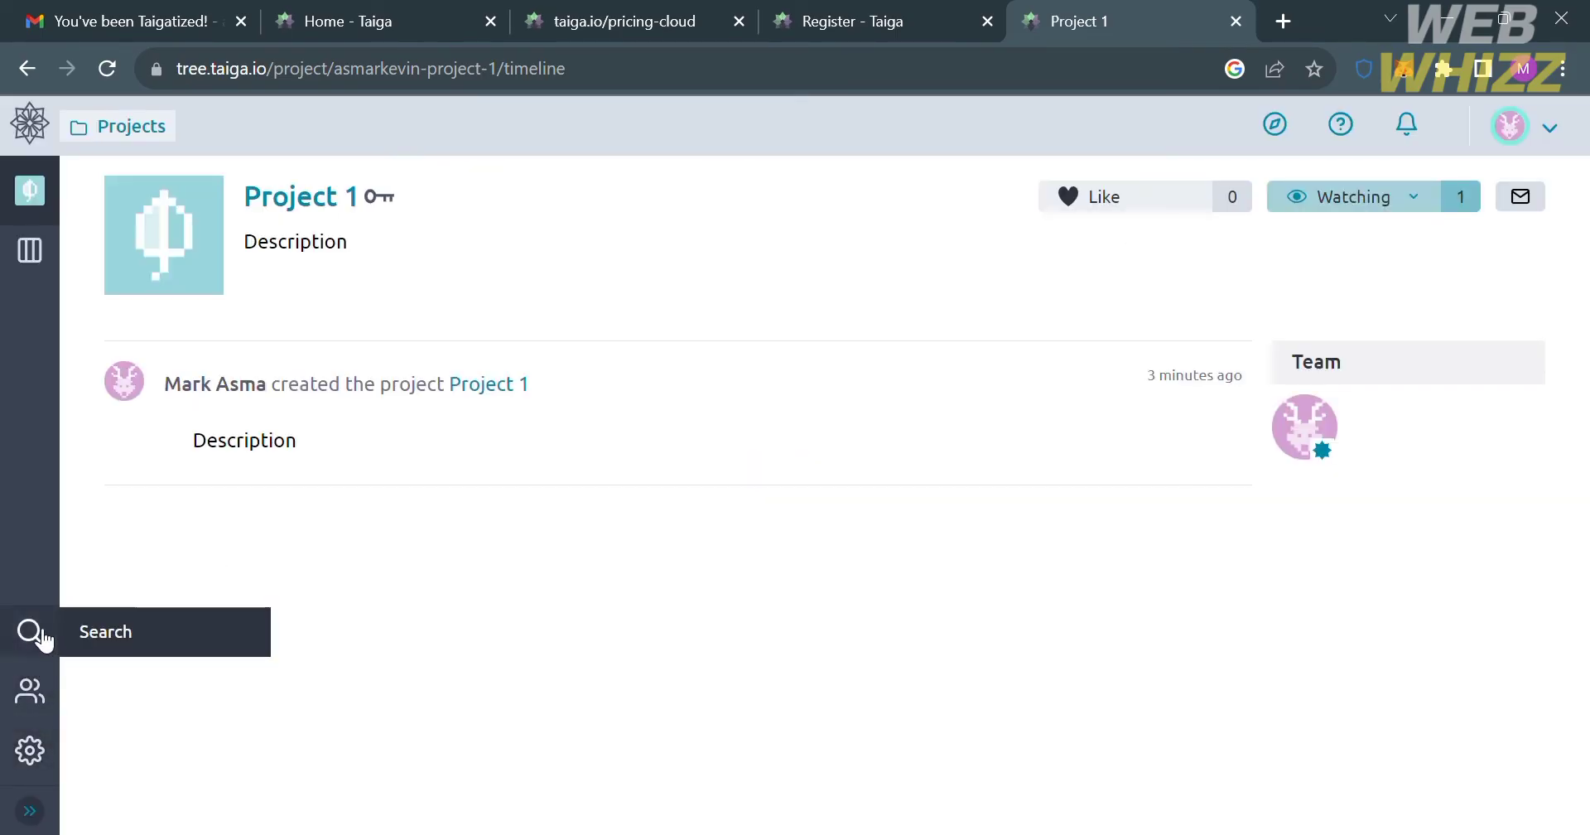
click(32, 244)
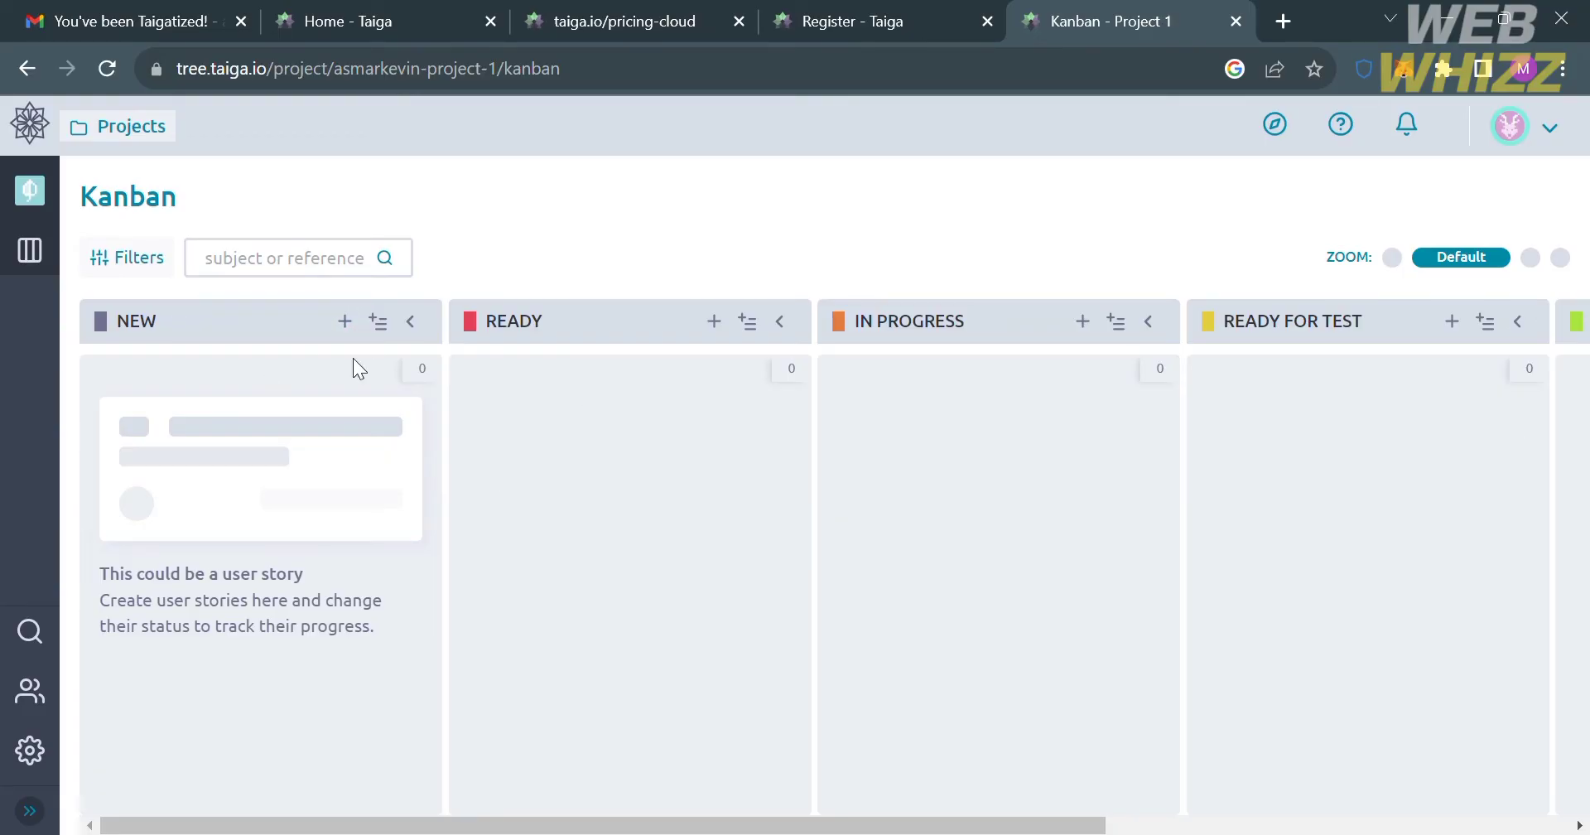
Create user story 'Task 1' with description 'Description' at the top of the NEW column
click(346, 321)
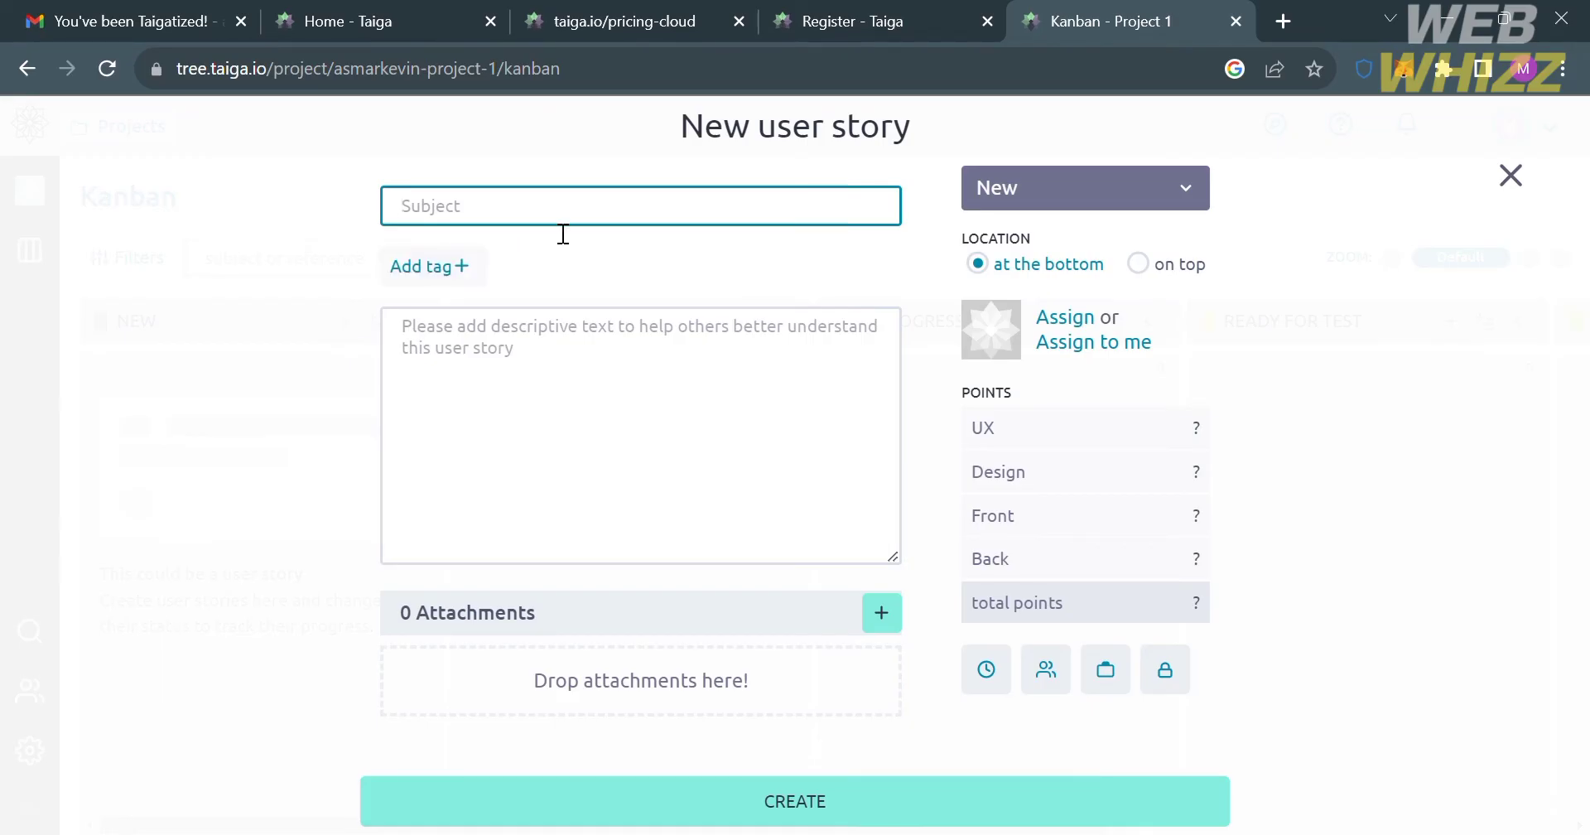
text(Task 1)
click(659, 386)
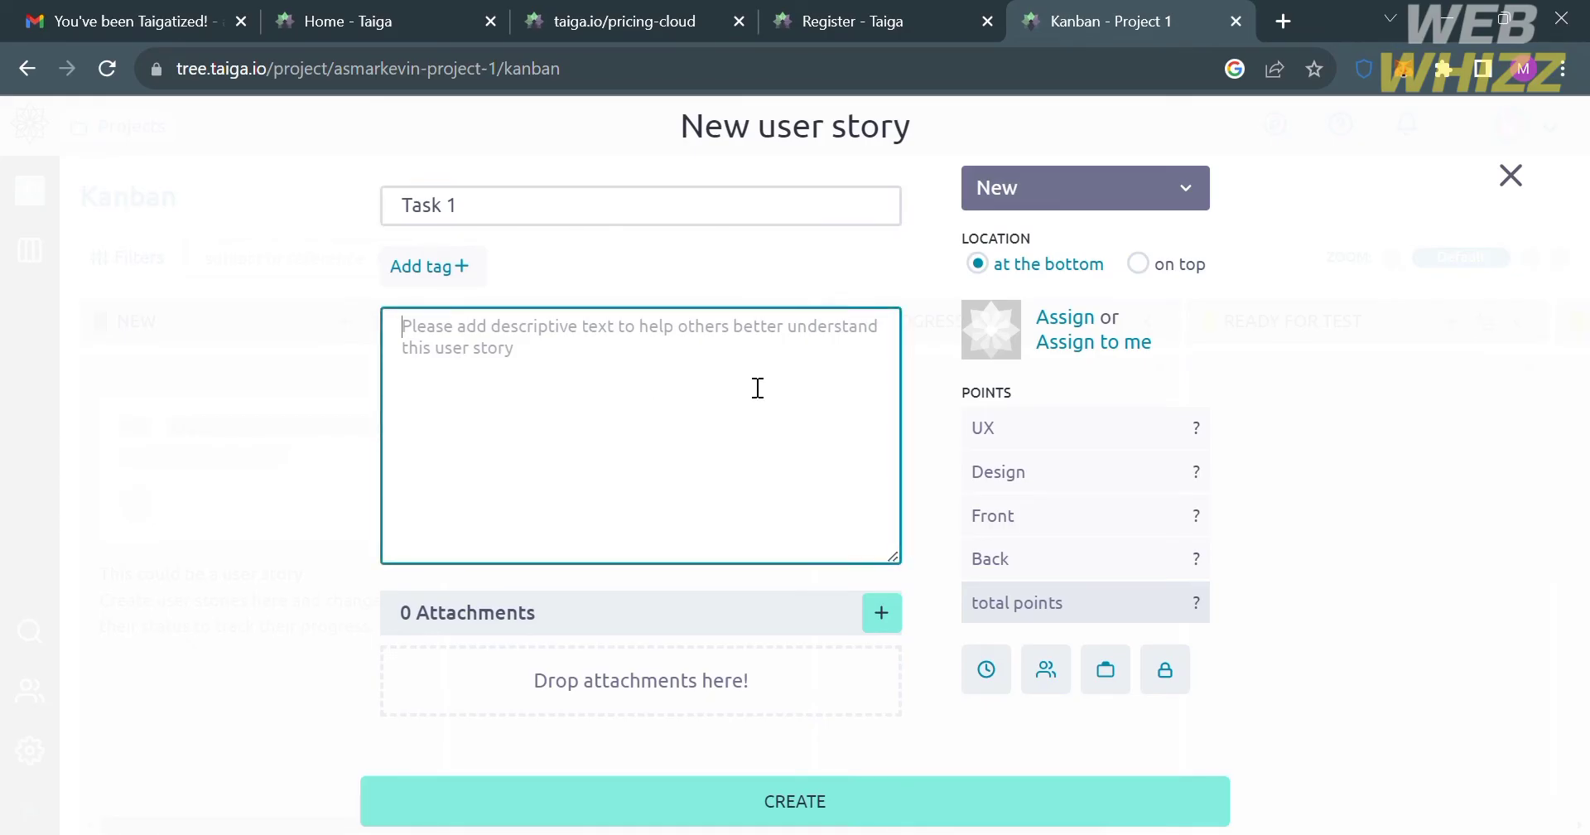
text(Description)
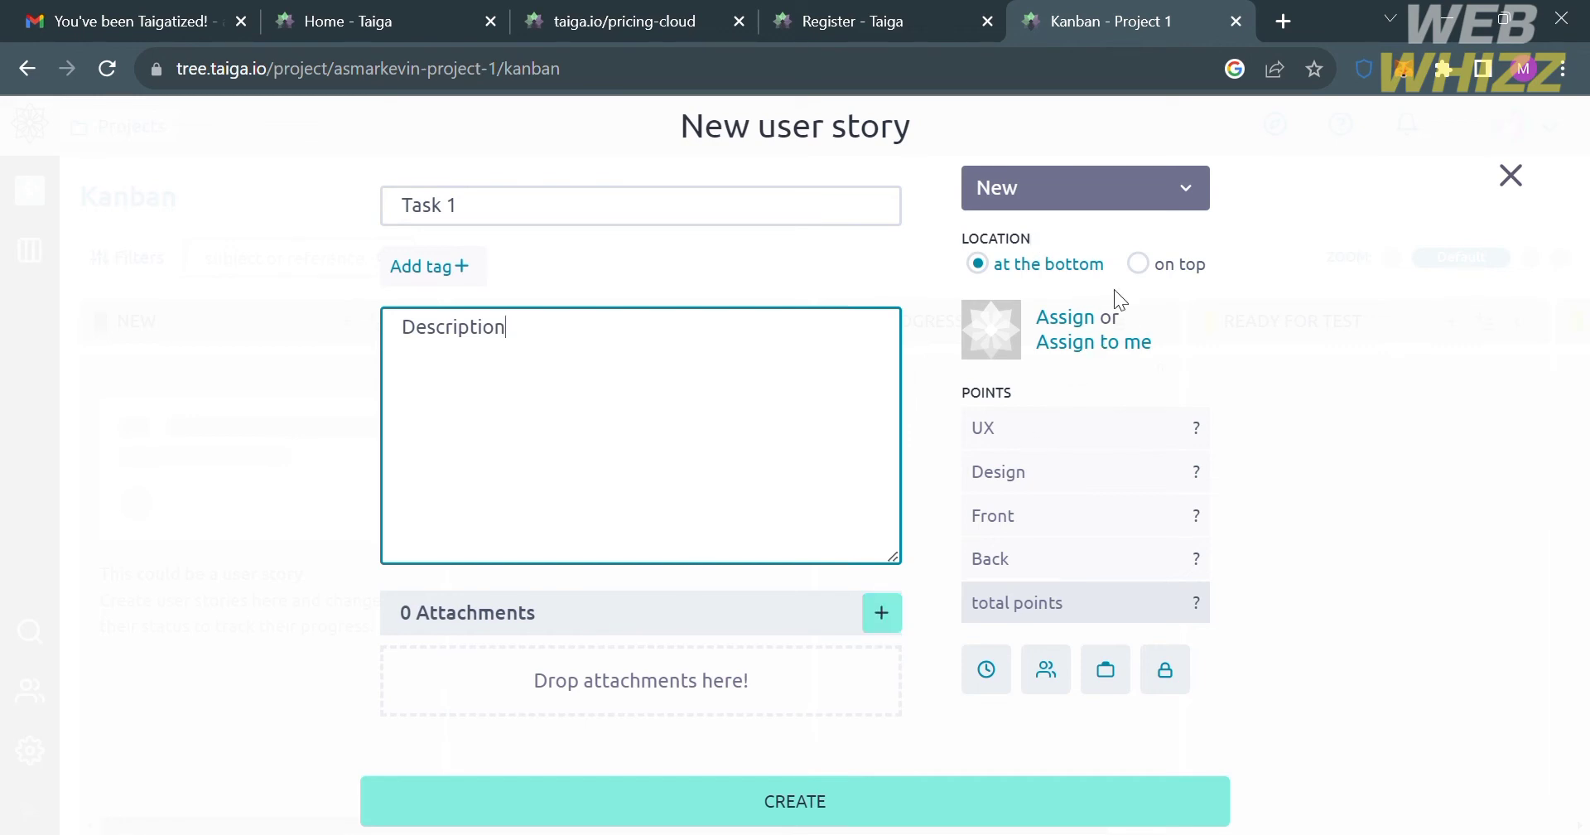
click(1134, 267)
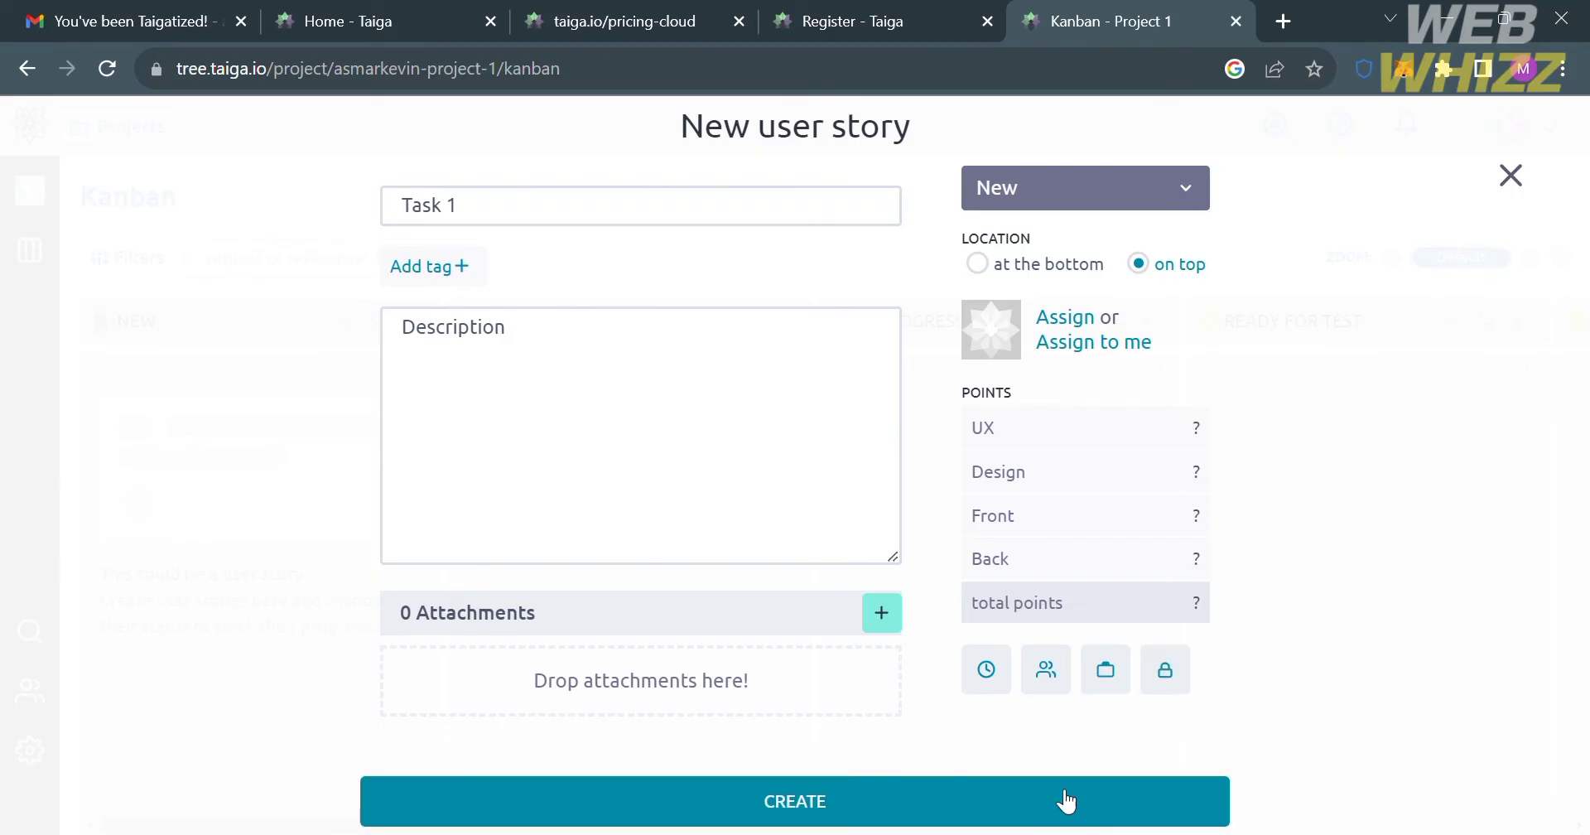
click(1064, 799)
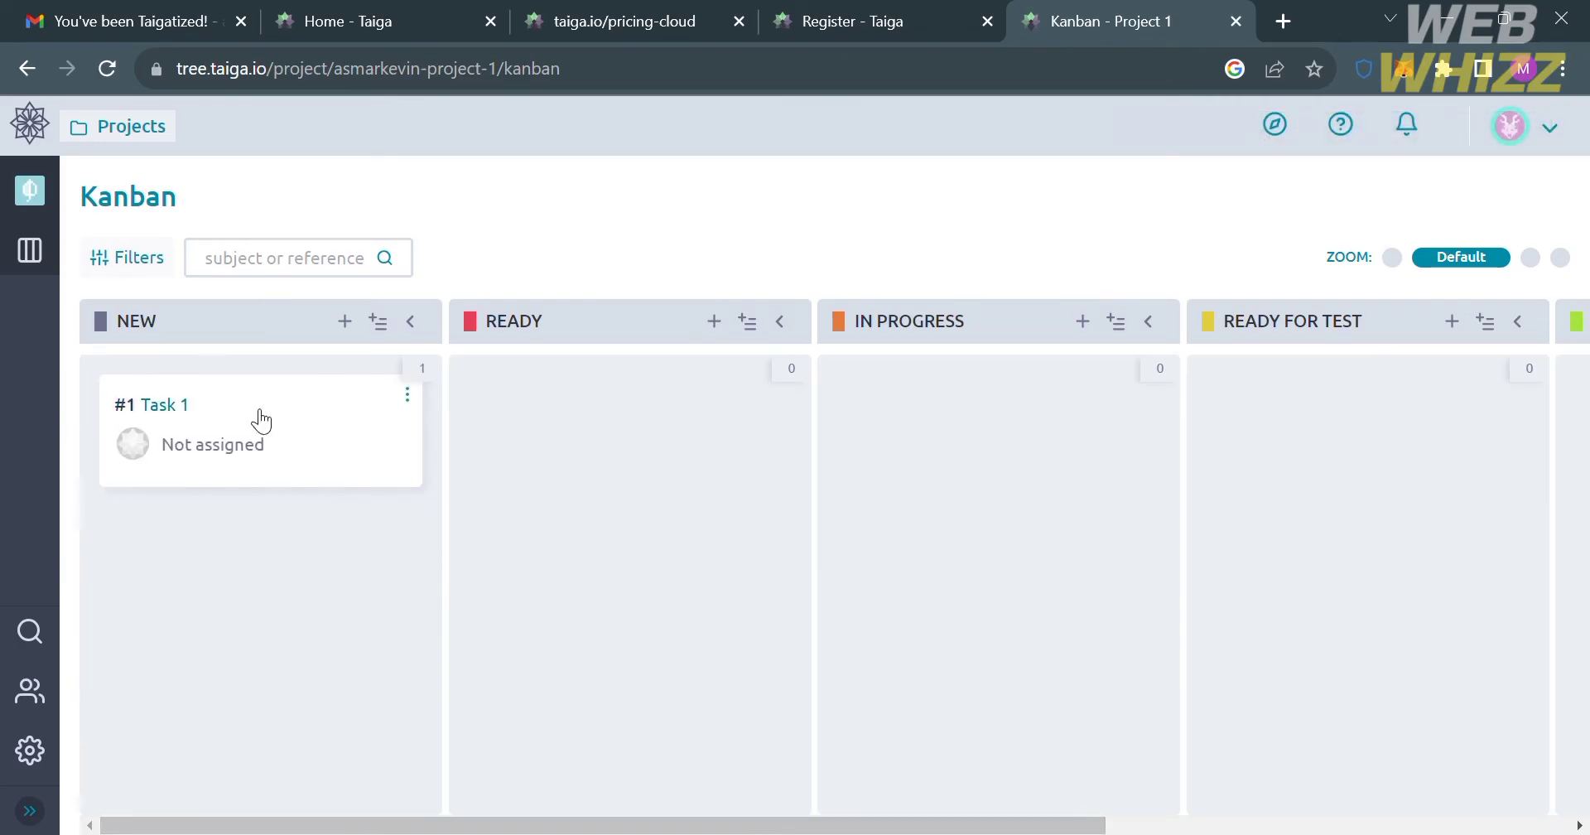
Try dragging the Task 1 card on the board, then view Project 1's team members
drag(282, 443, 334, 423)
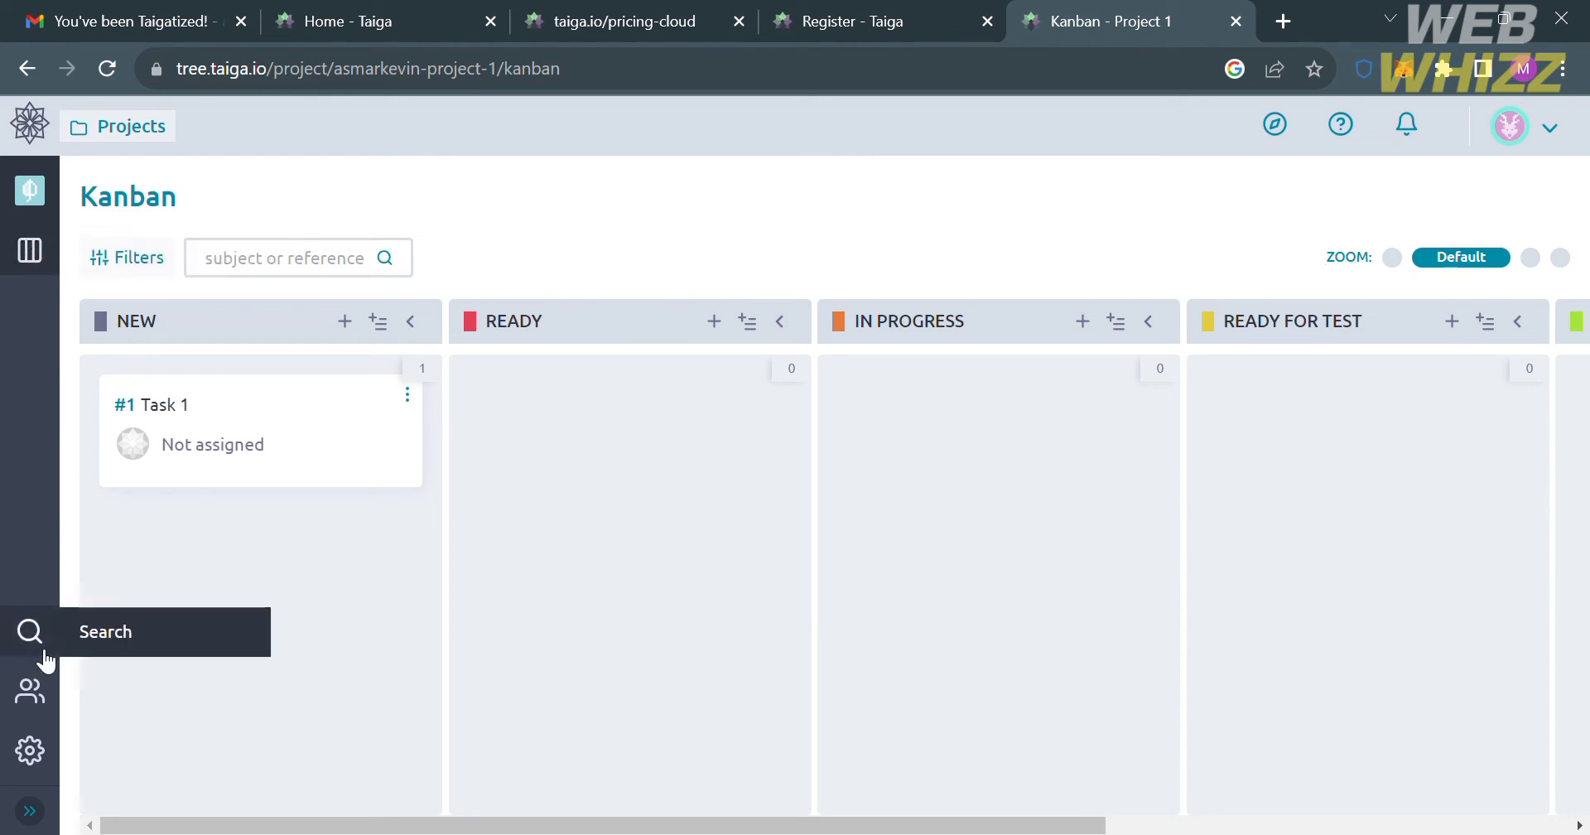
click(30, 692)
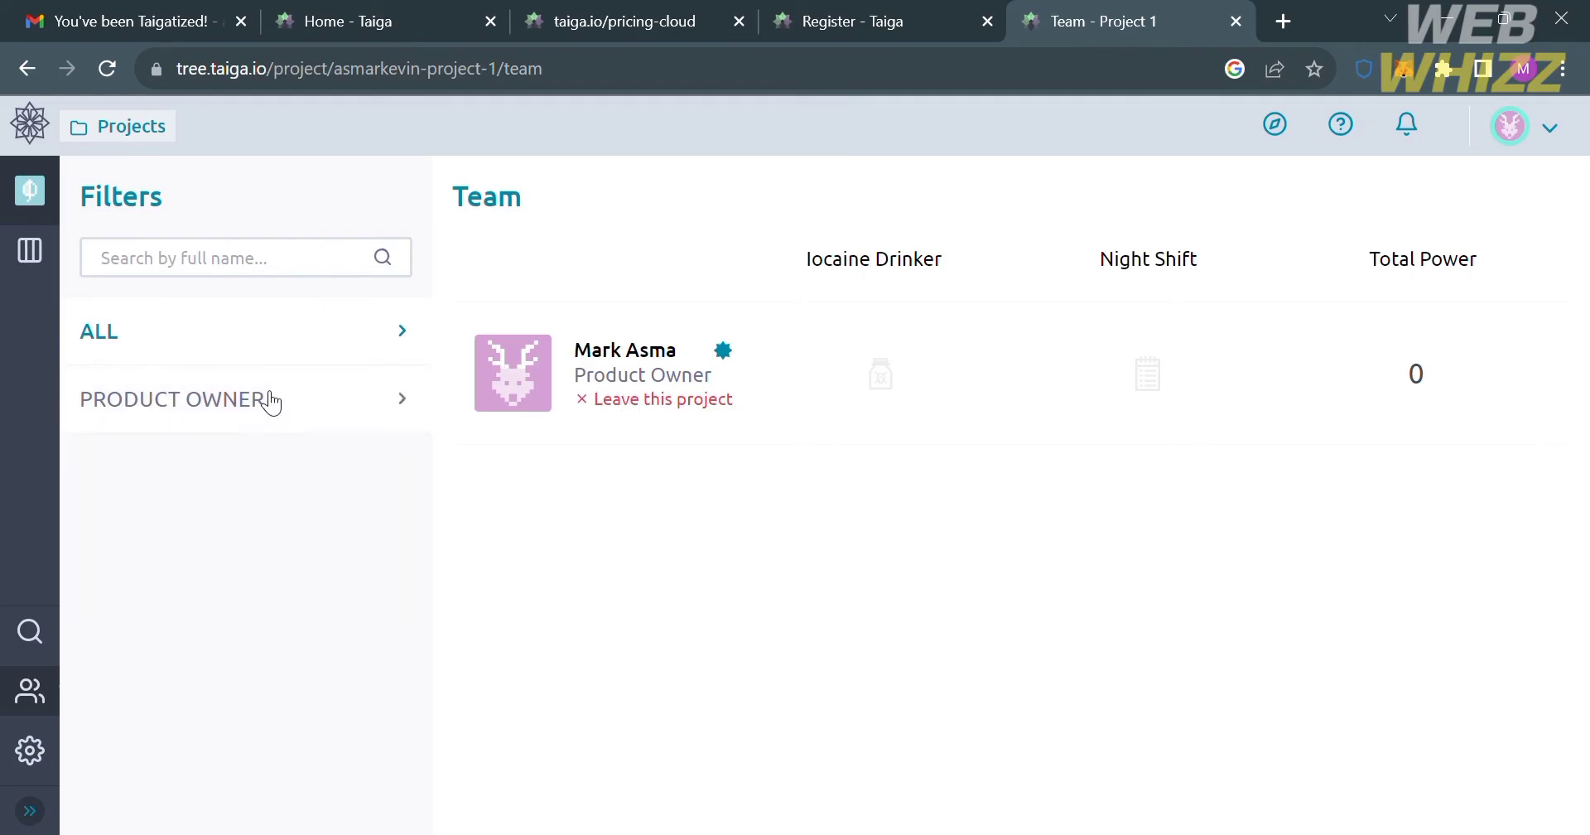
Open Project 1's settings at the Project details page
click(30, 751)
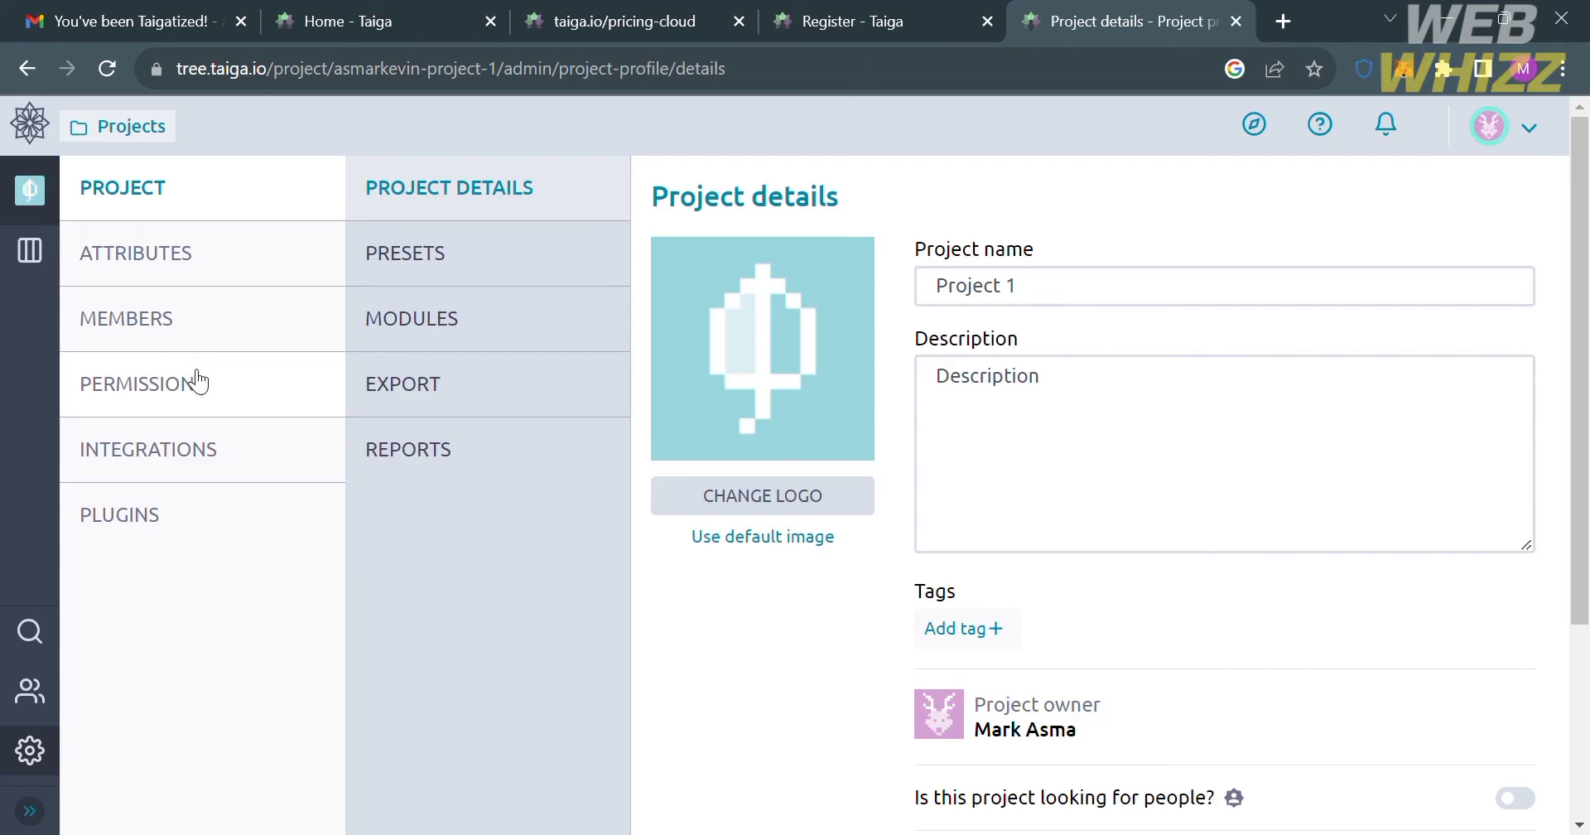
Review the Members list and Role dropdown, opening then cancelling the new-member invite
click(172, 329)
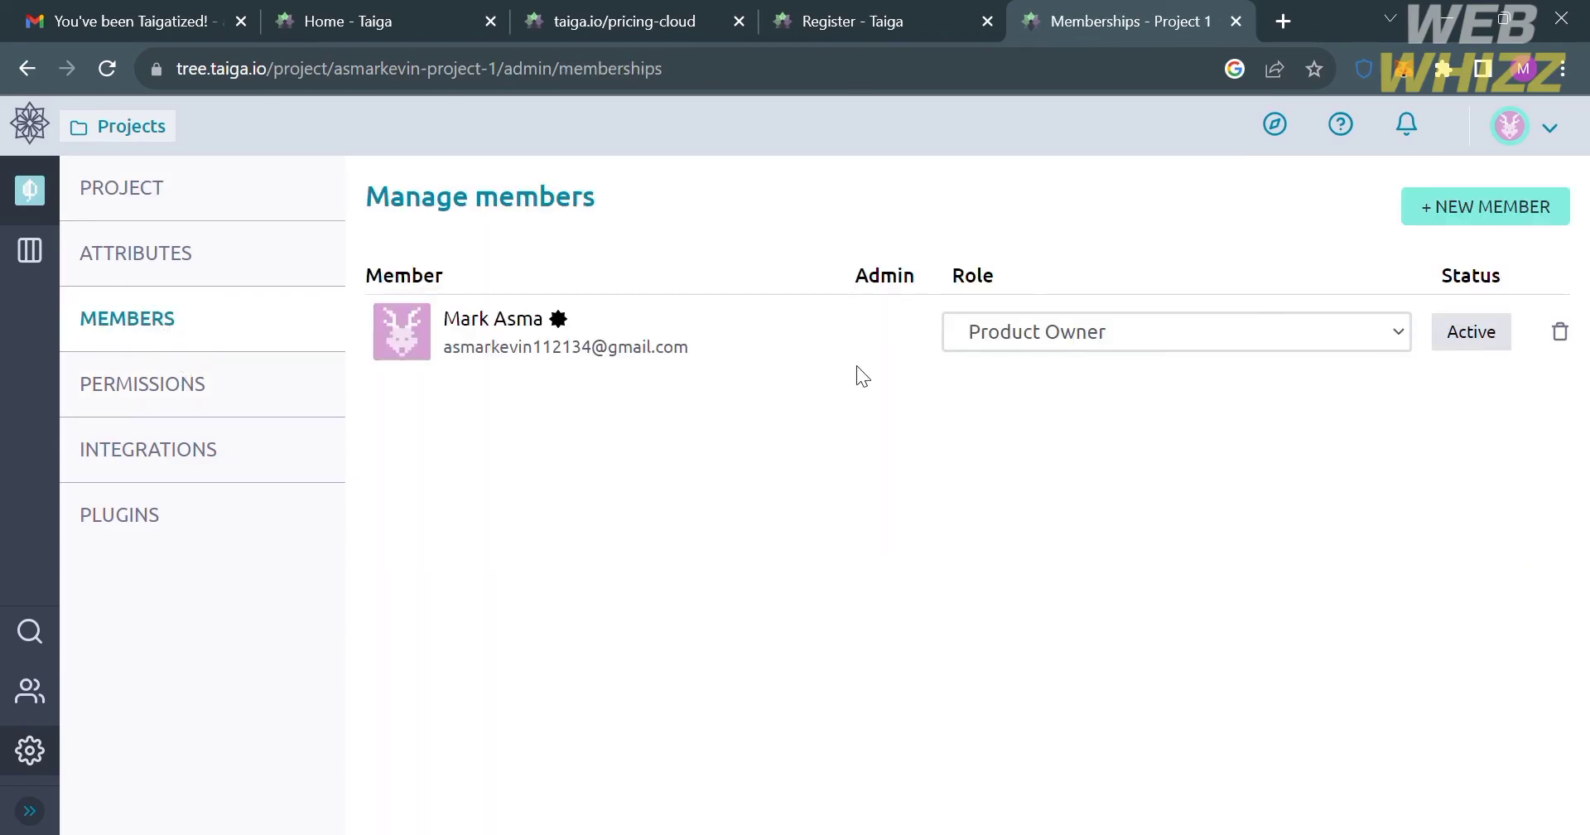
click(1301, 346)
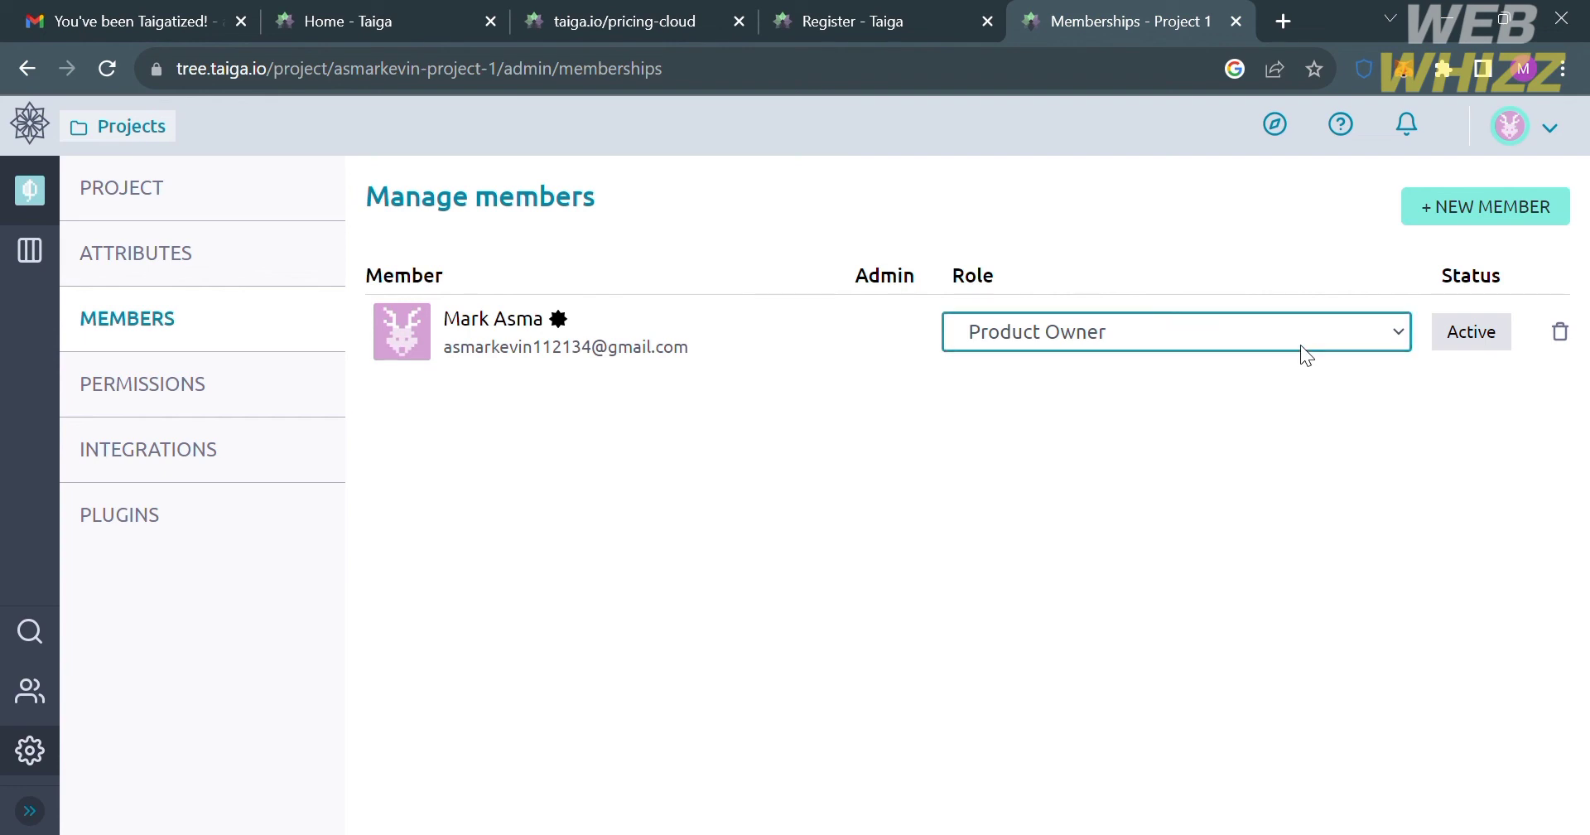
click(1500, 214)
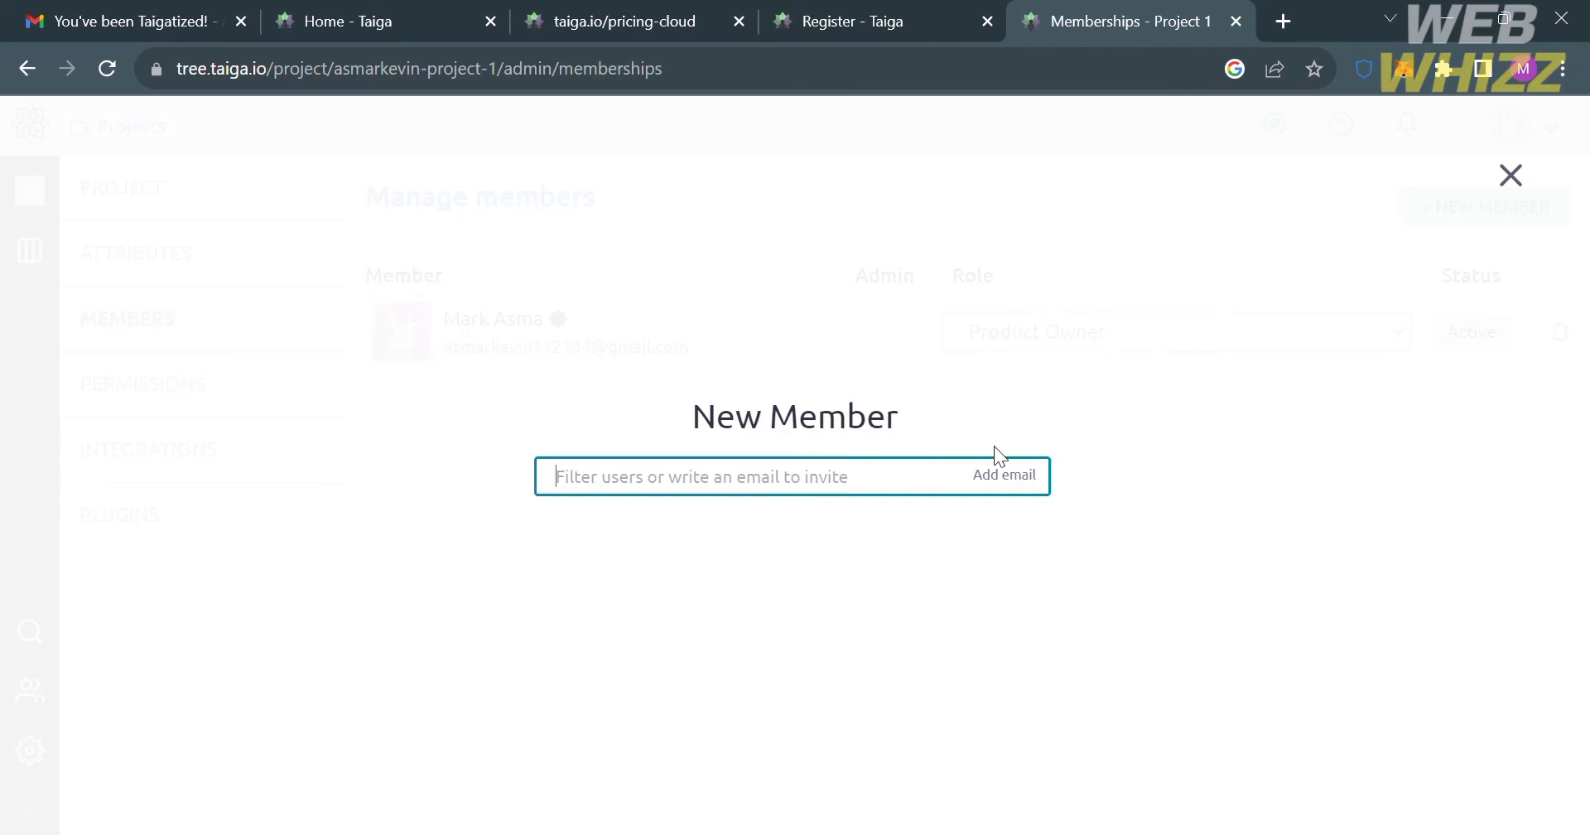
click(1521, 178)
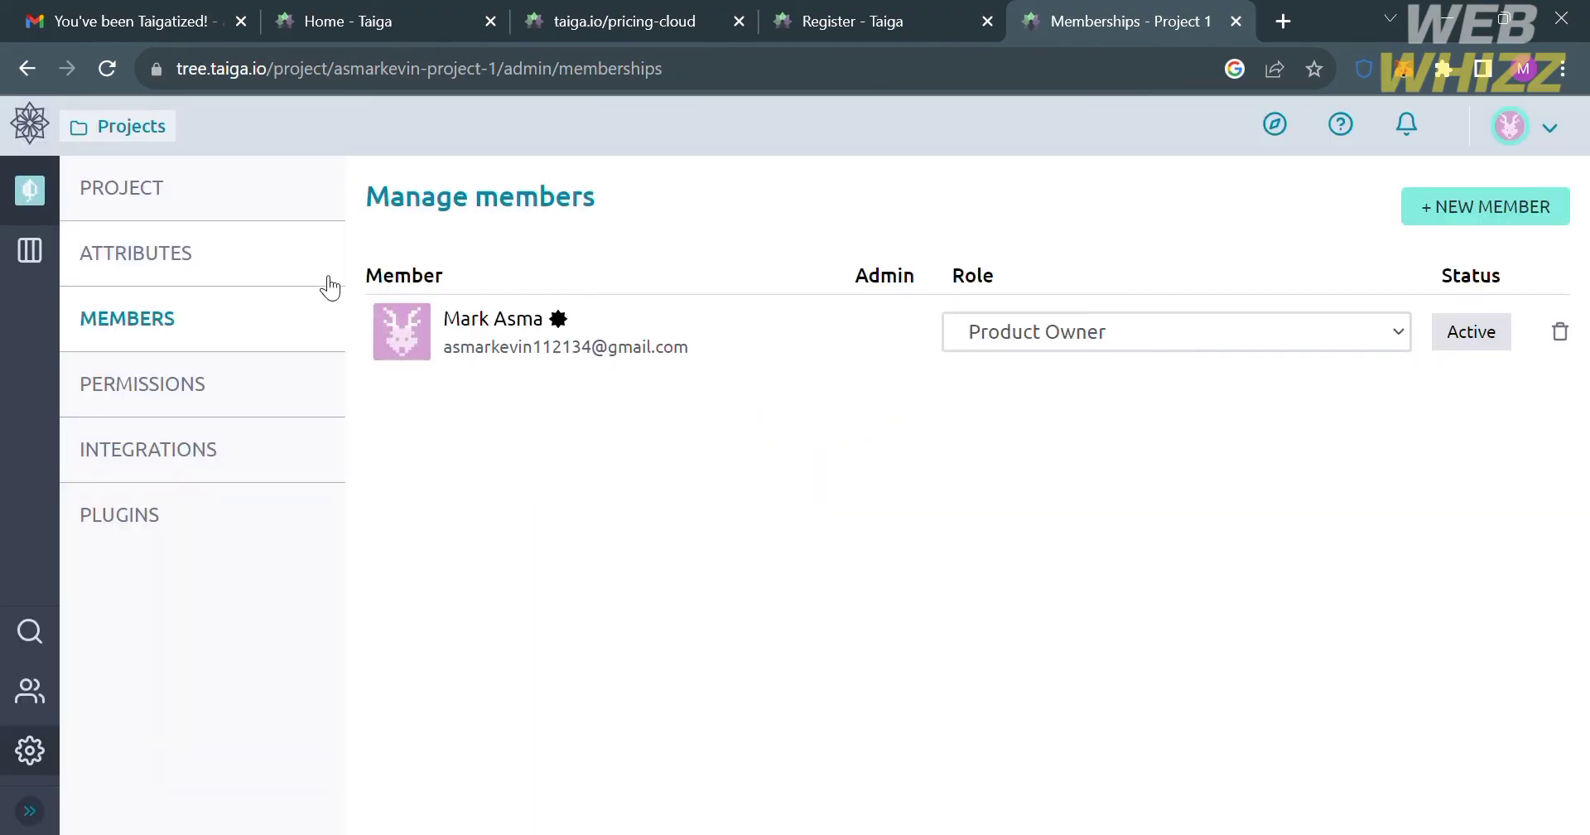
Look over the status attribute tables, then view the UX role's permissions
click(280, 239)
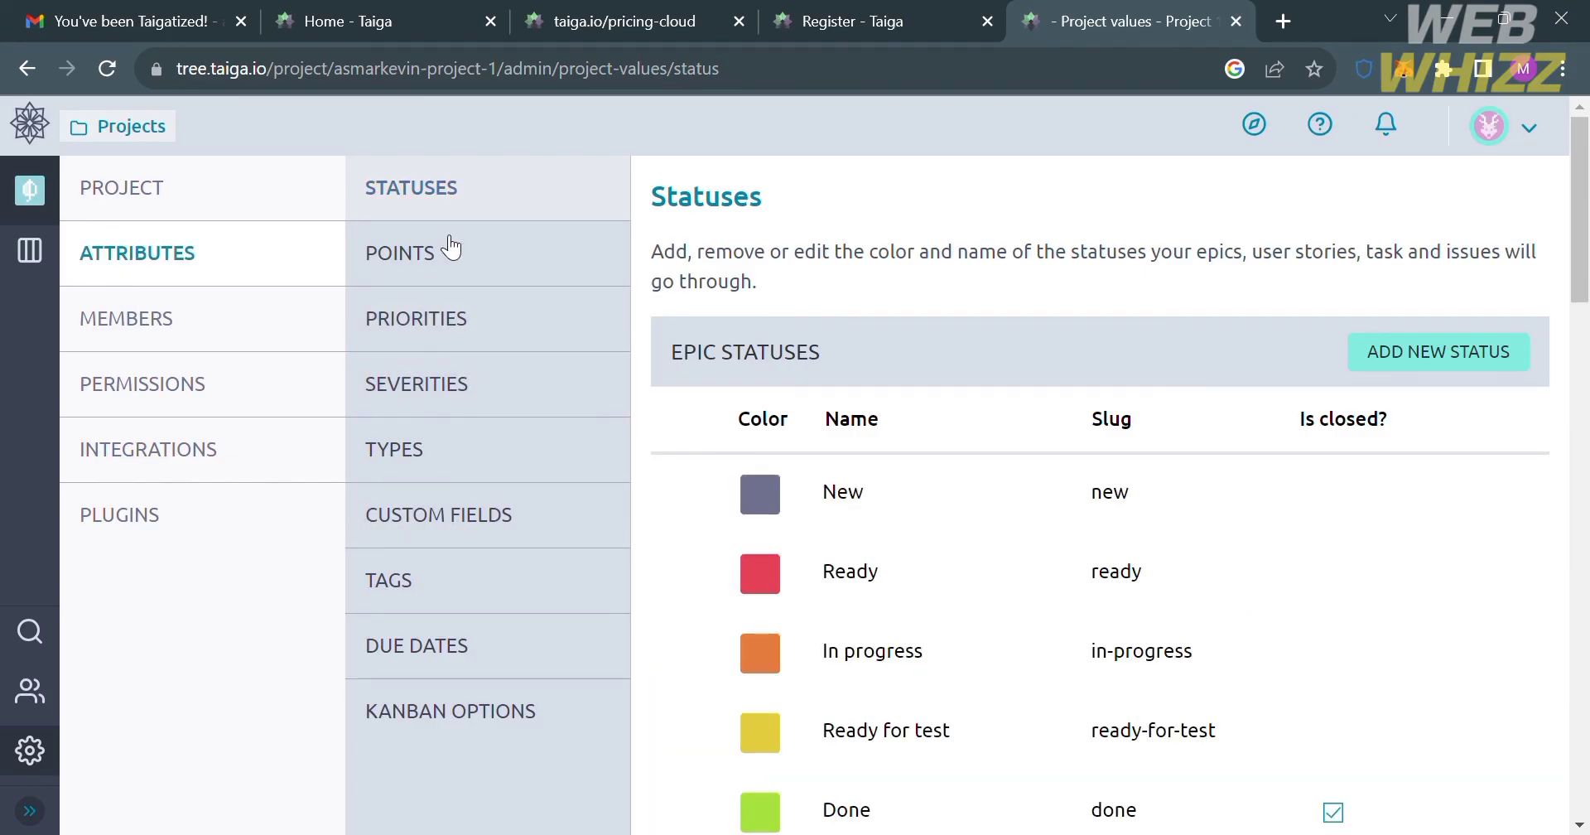
scroll(958, 587, down, 5)
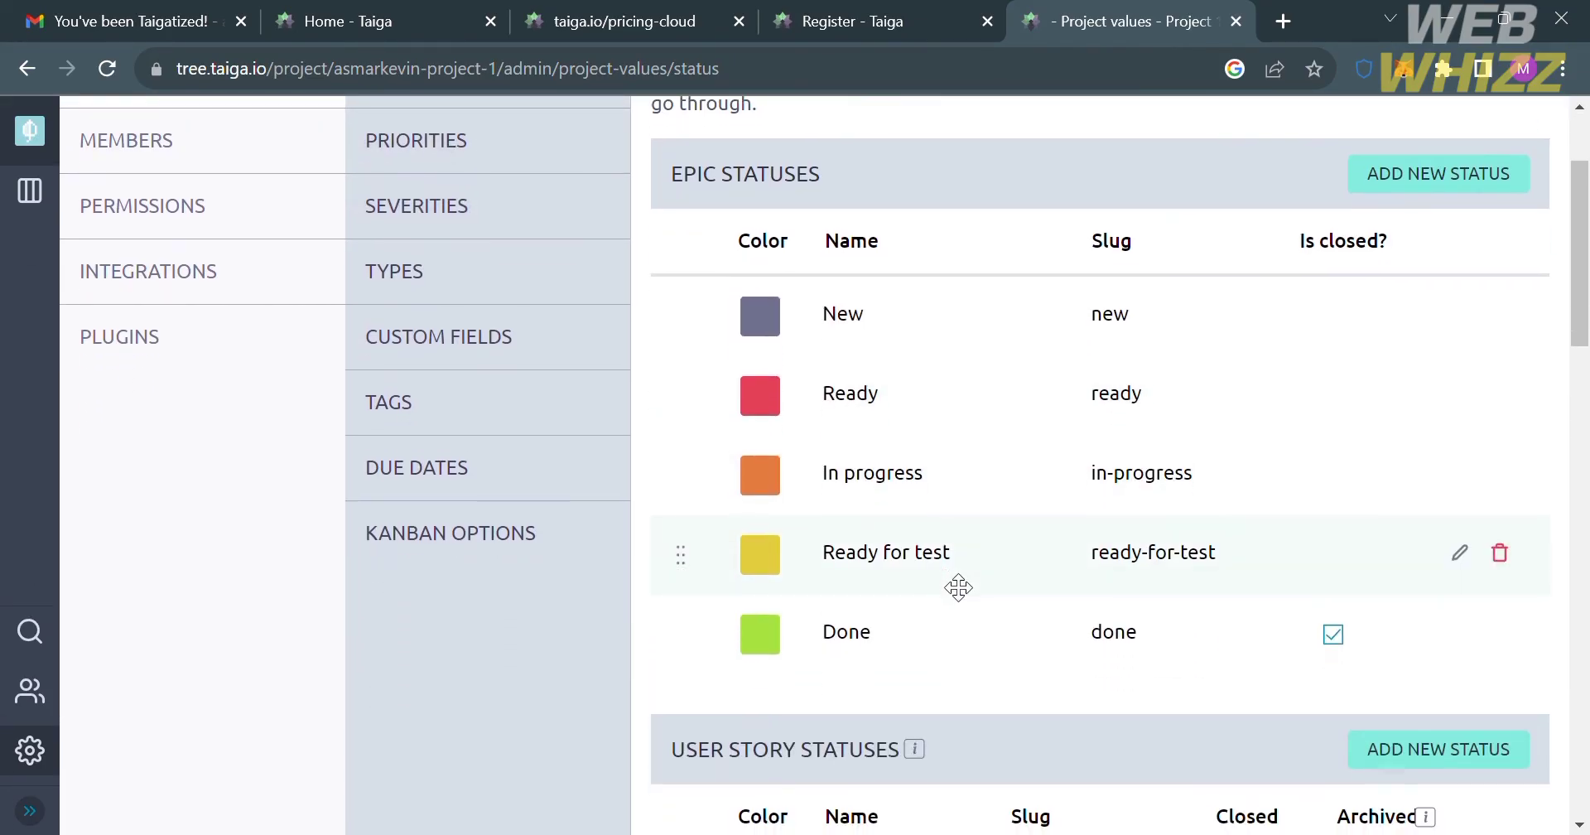
scroll(958, 587, up, 3)
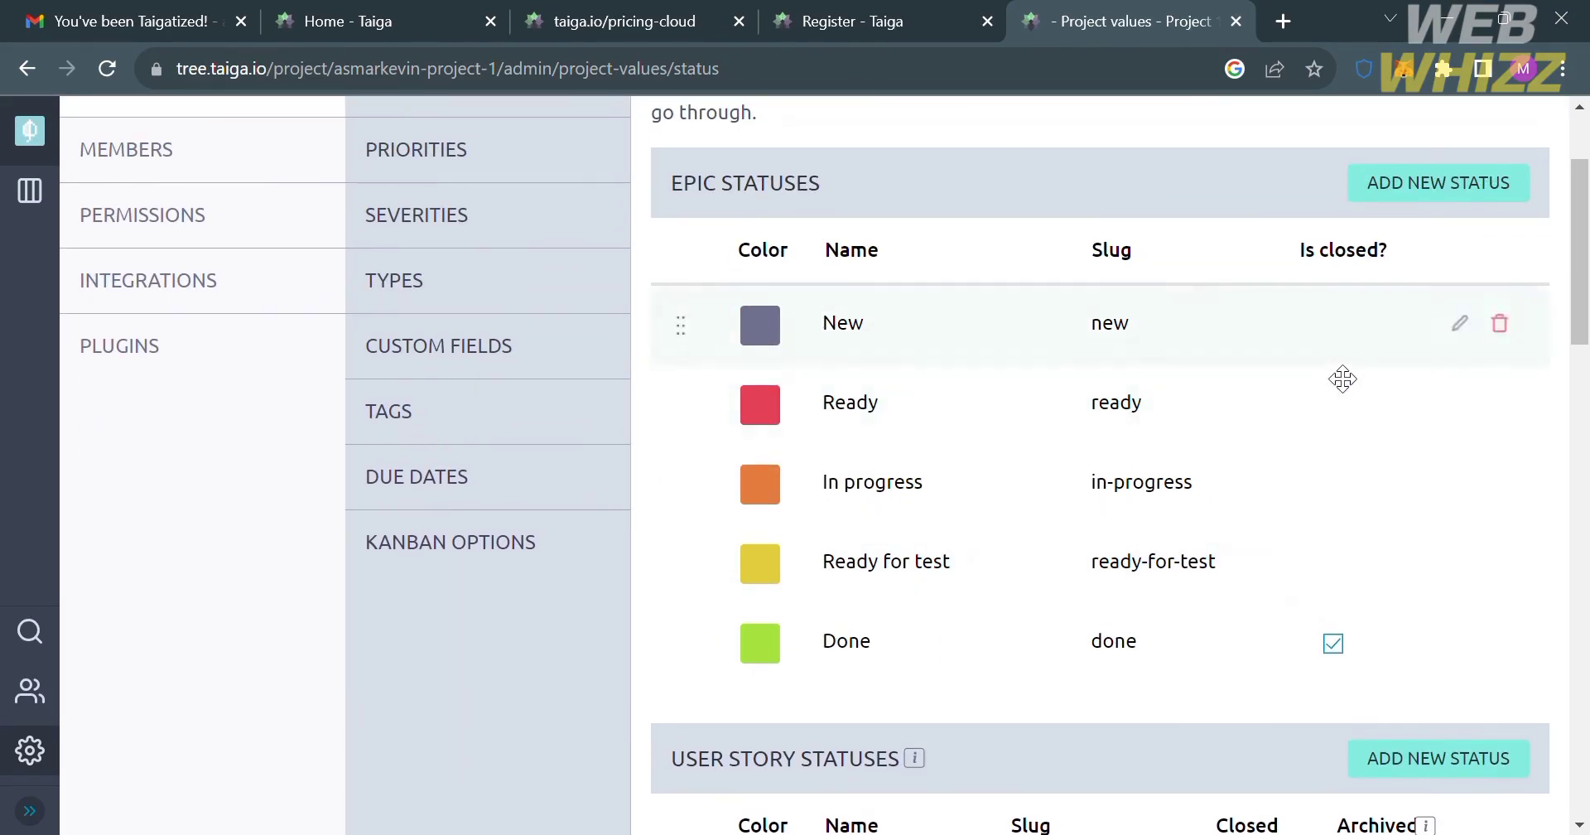
scroll(319, 313, up, 2)
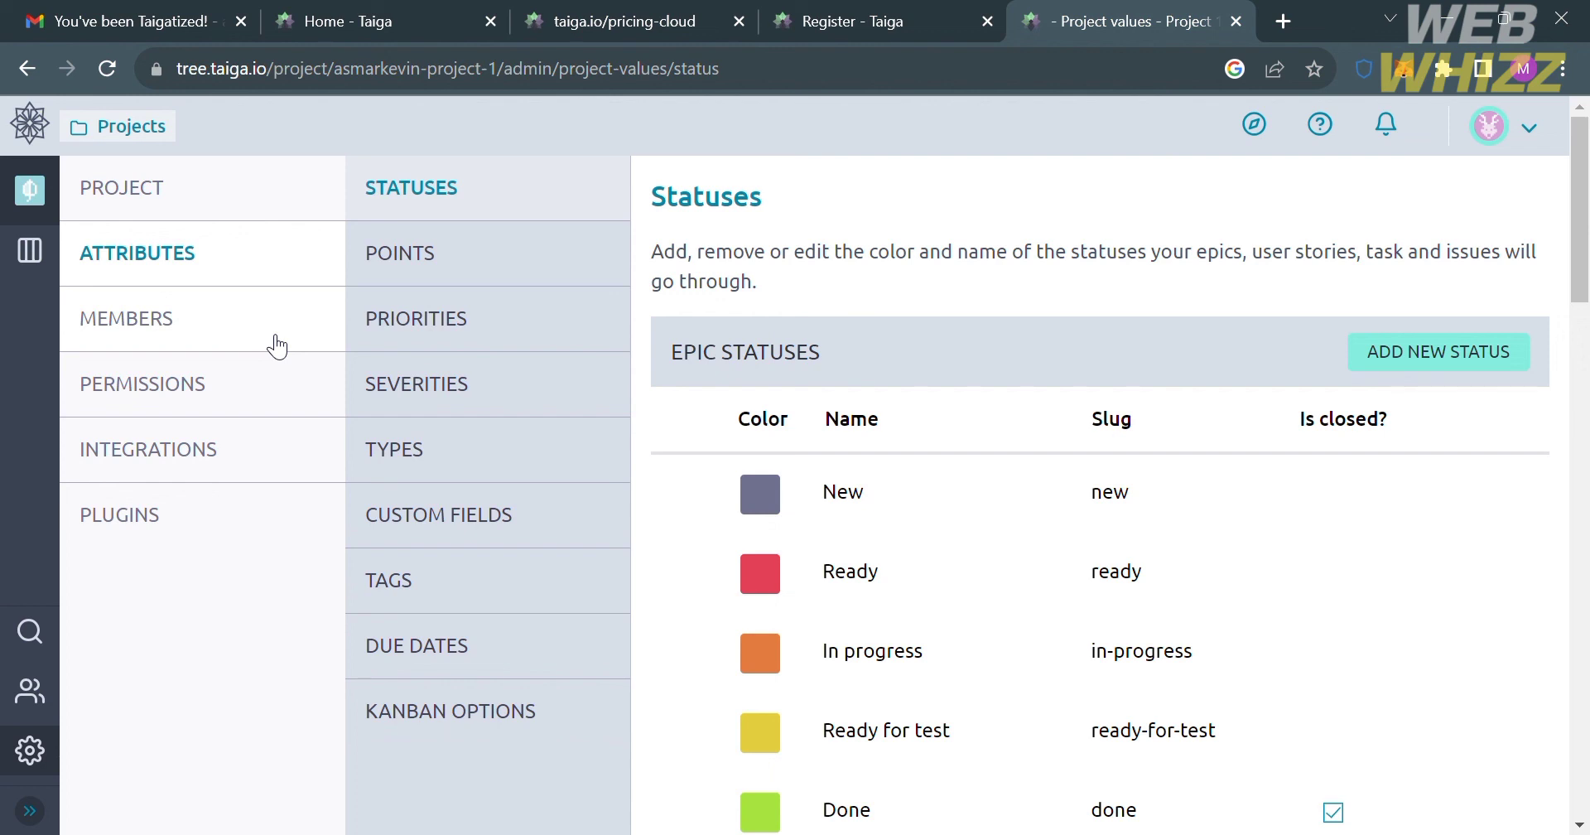
click(279, 385)
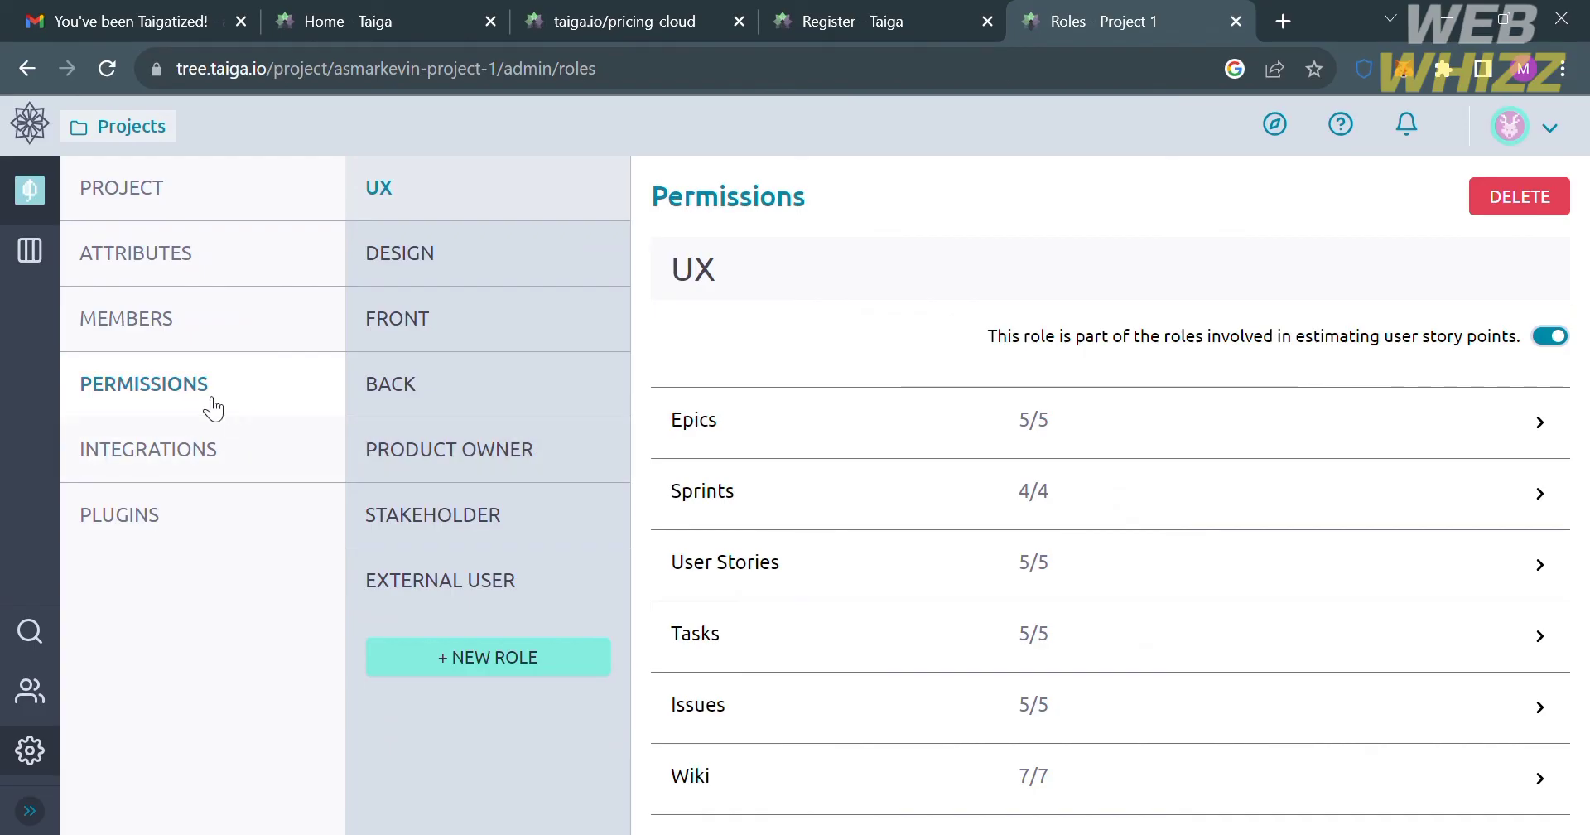
Look at the webhook integrations and Slack plugin settings, then return to Project details
click(171, 454)
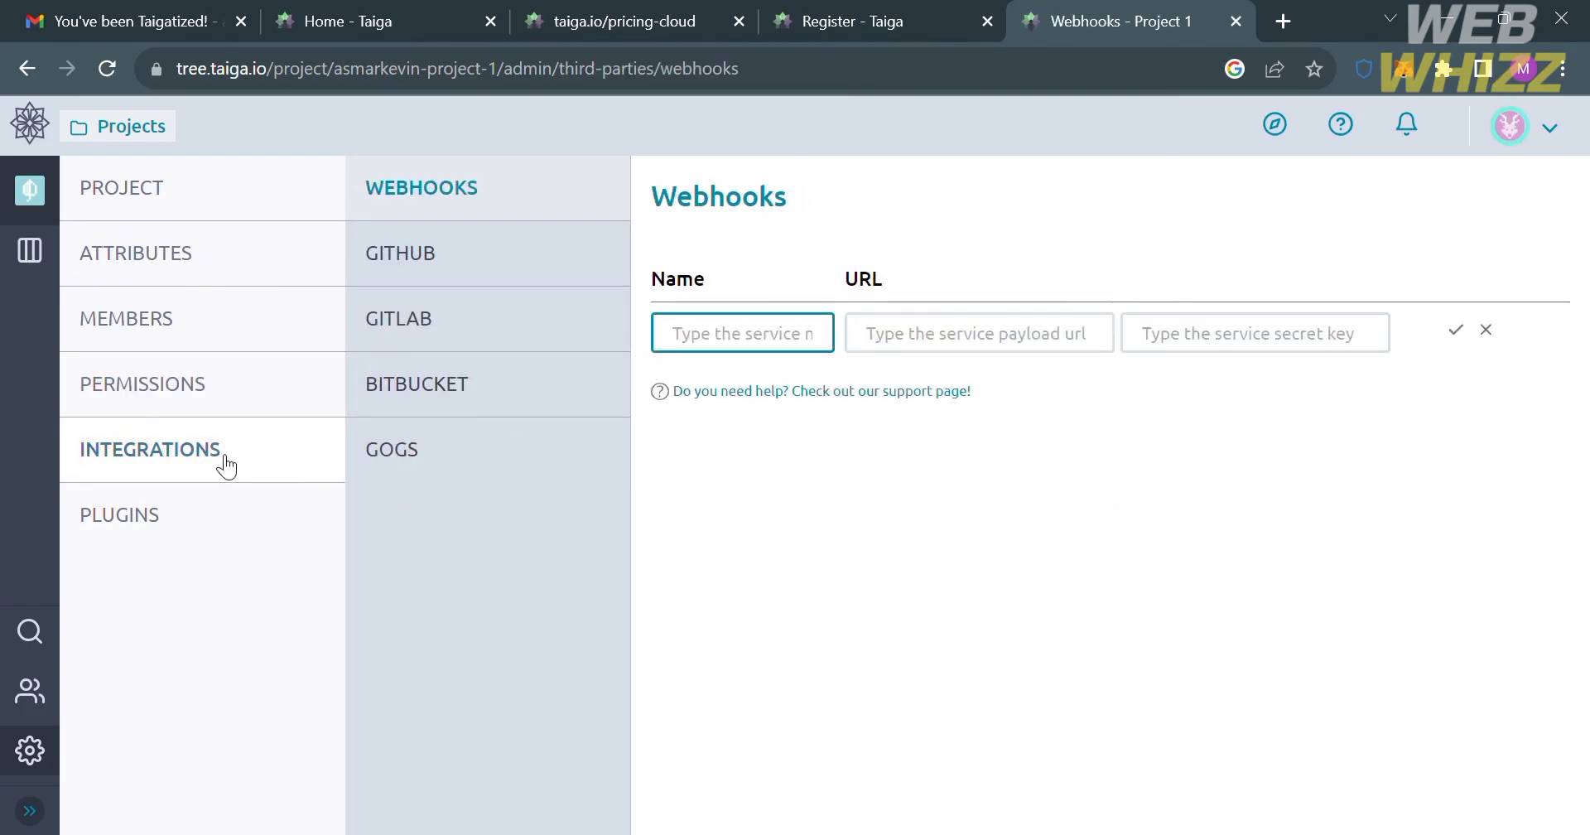
click(207, 517)
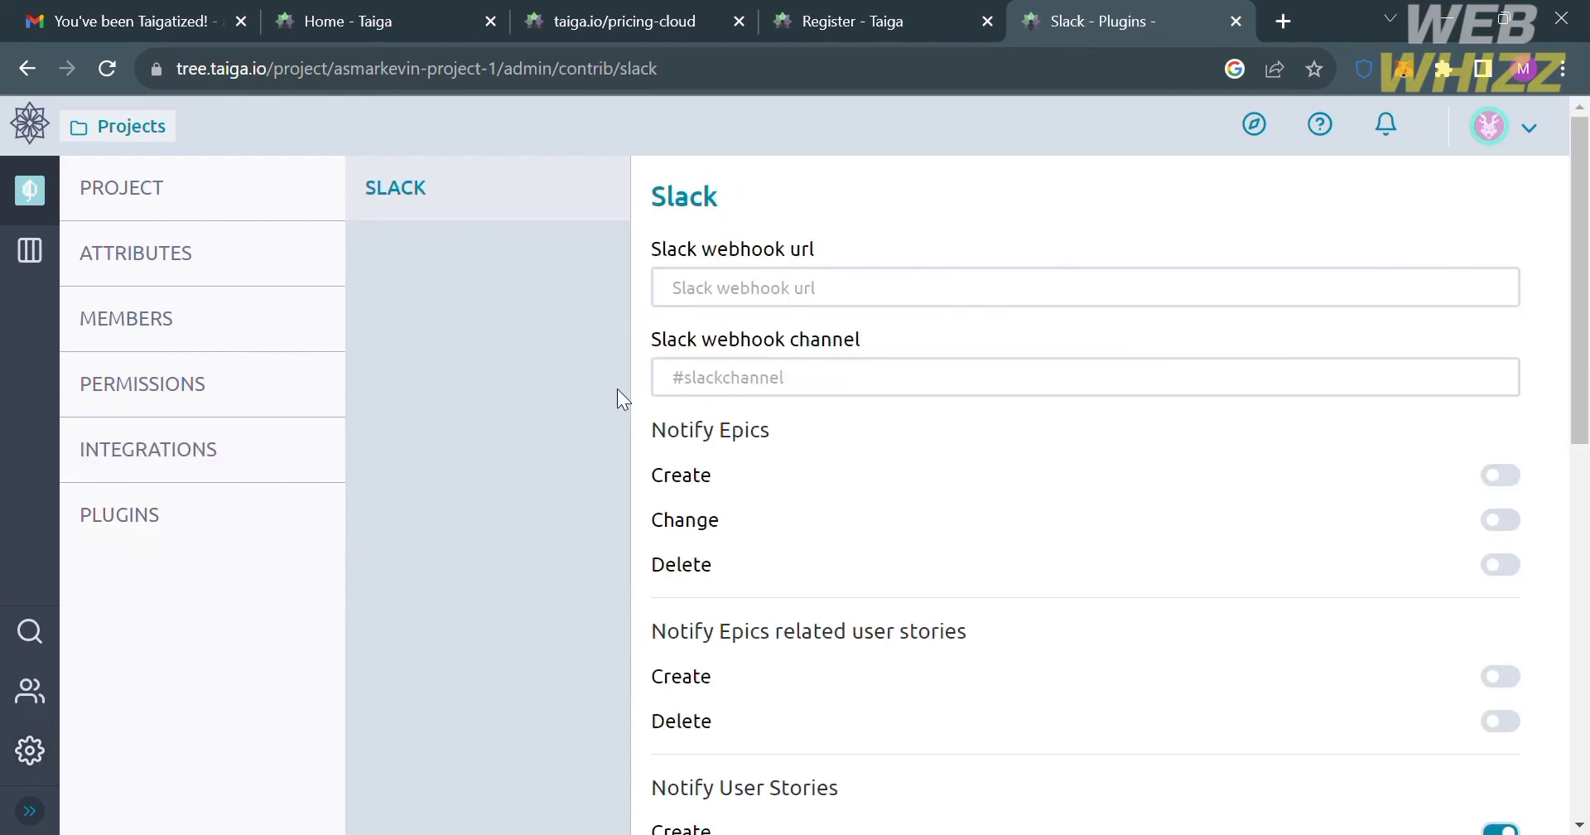
click(150, 197)
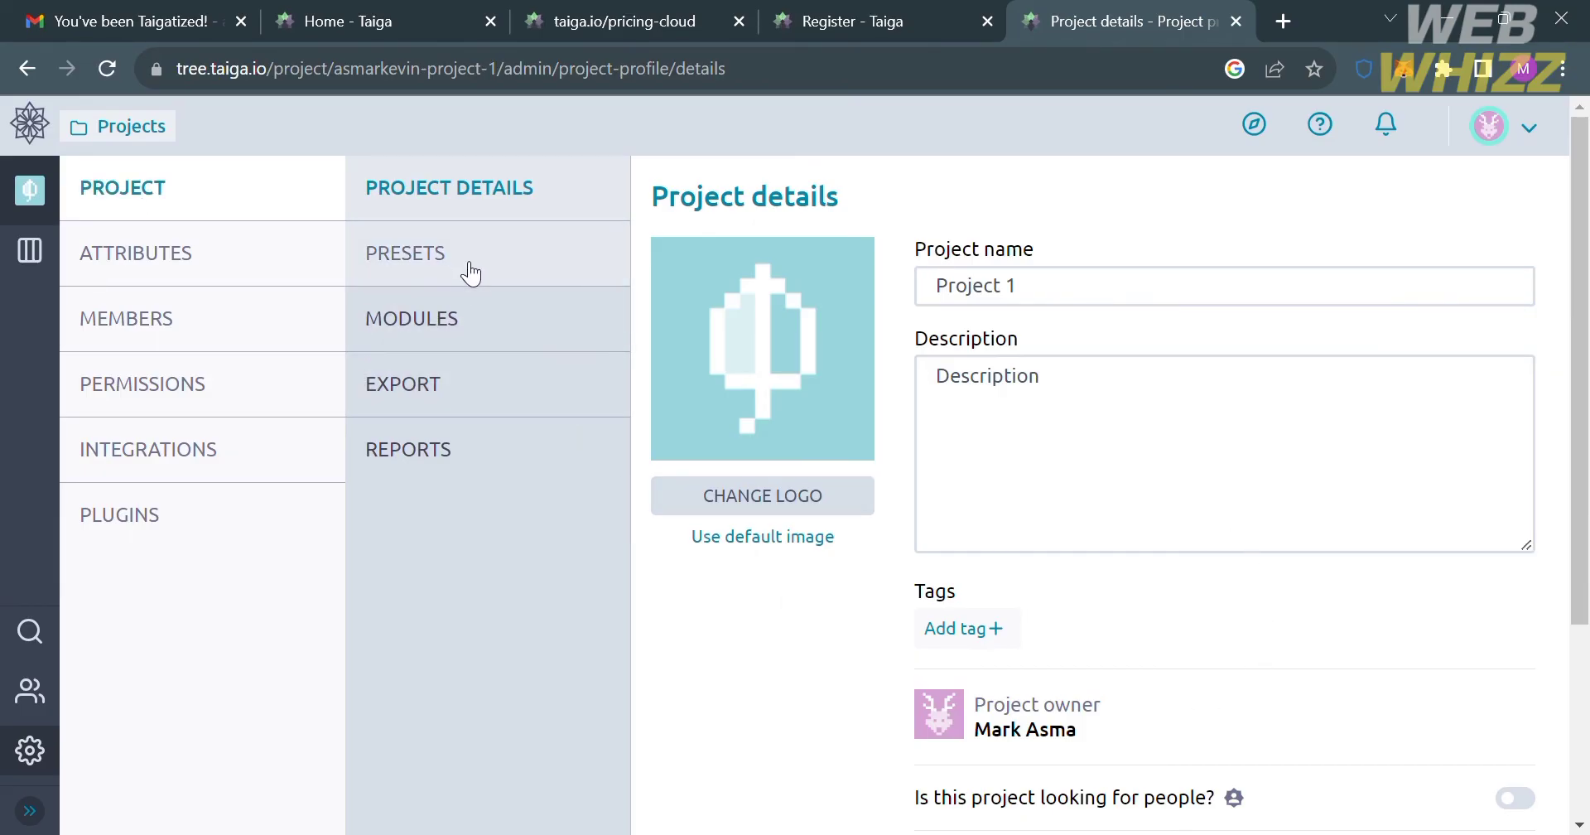
Check the preset Default Values, then view the Modules list with only Kanban enabled
scroll(985, 709, down, 3)
scroll(986, 708, up, 3)
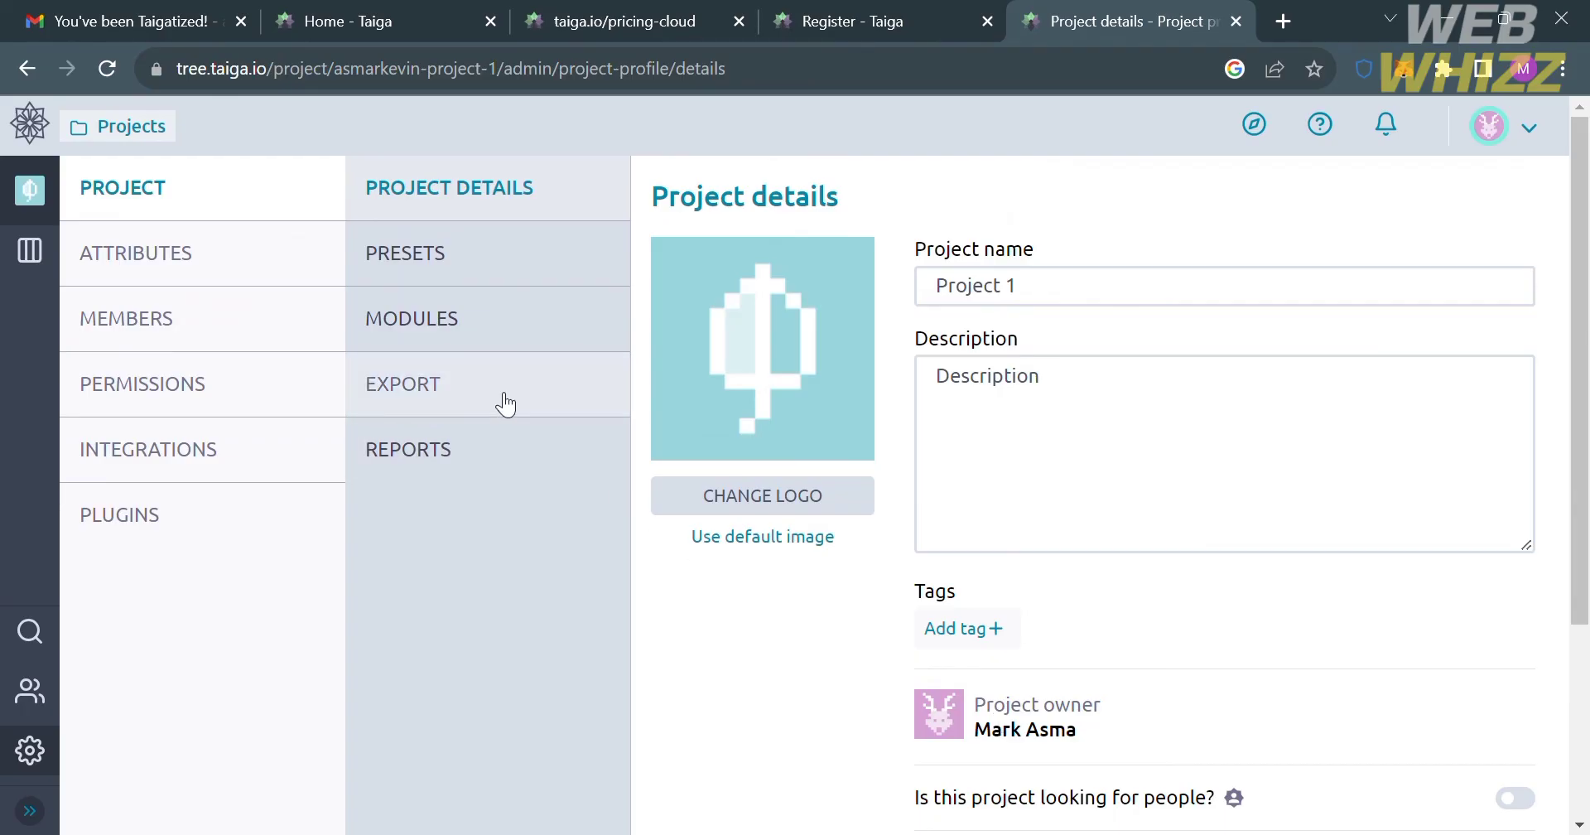
click(452, 277)
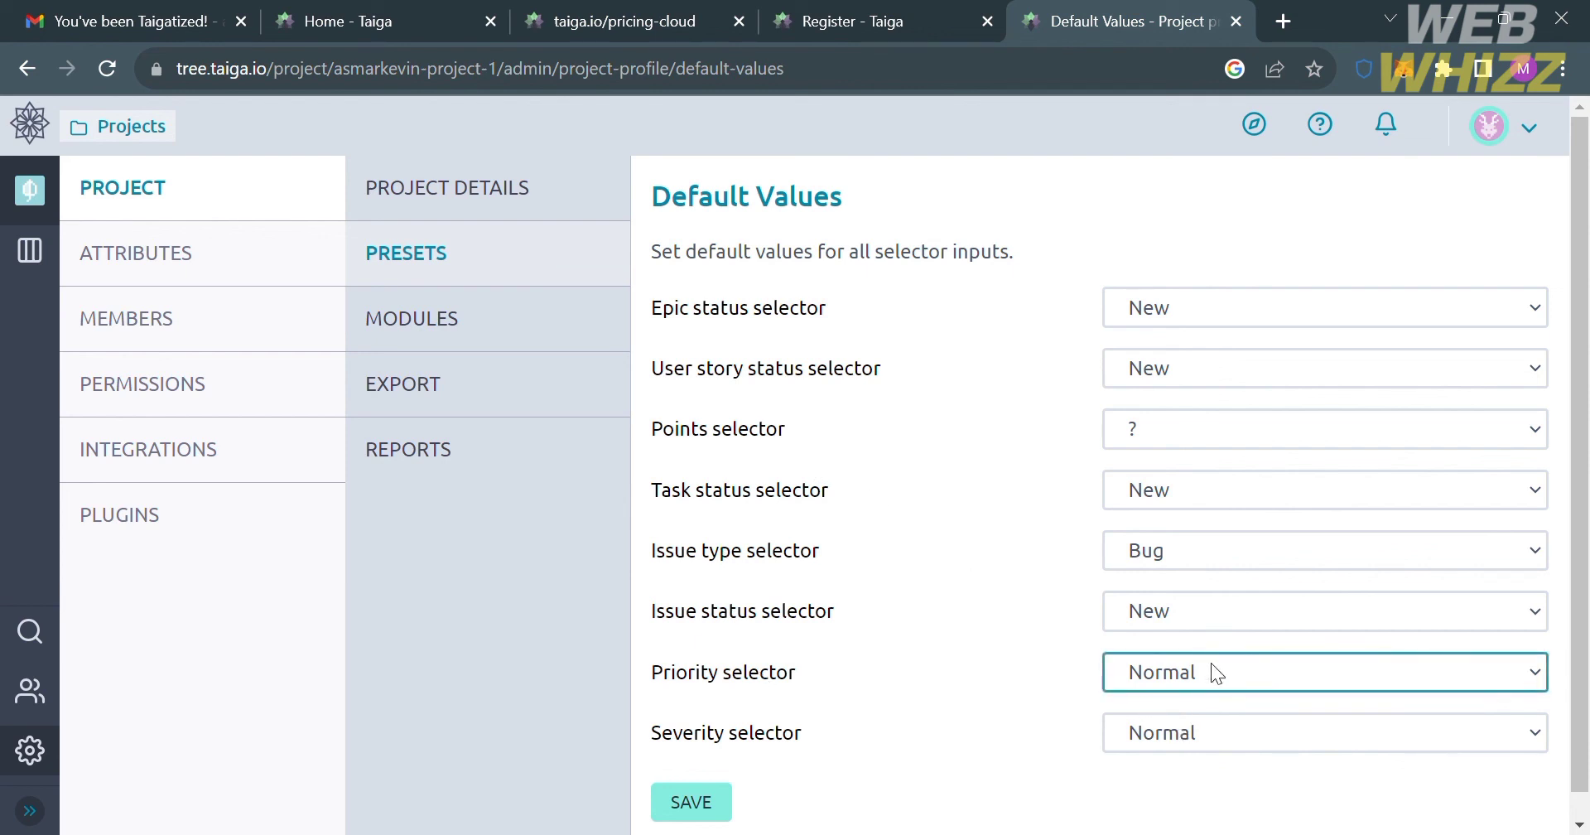
click(585, 320)
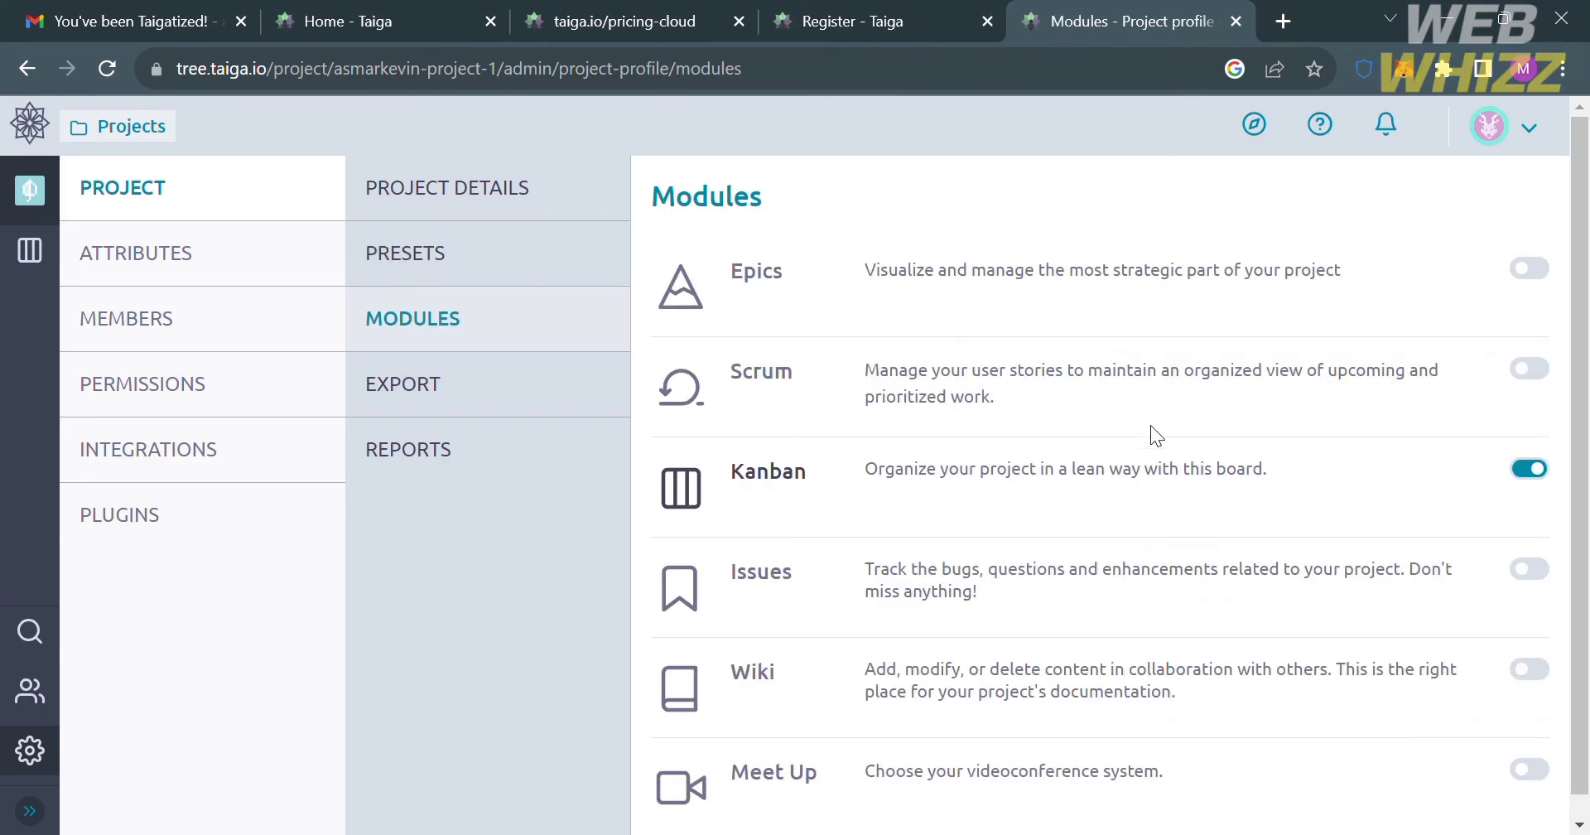
Switch the Issues module on, glance at Reports, and go back to the Projects Dashboard
click(1538, 584)
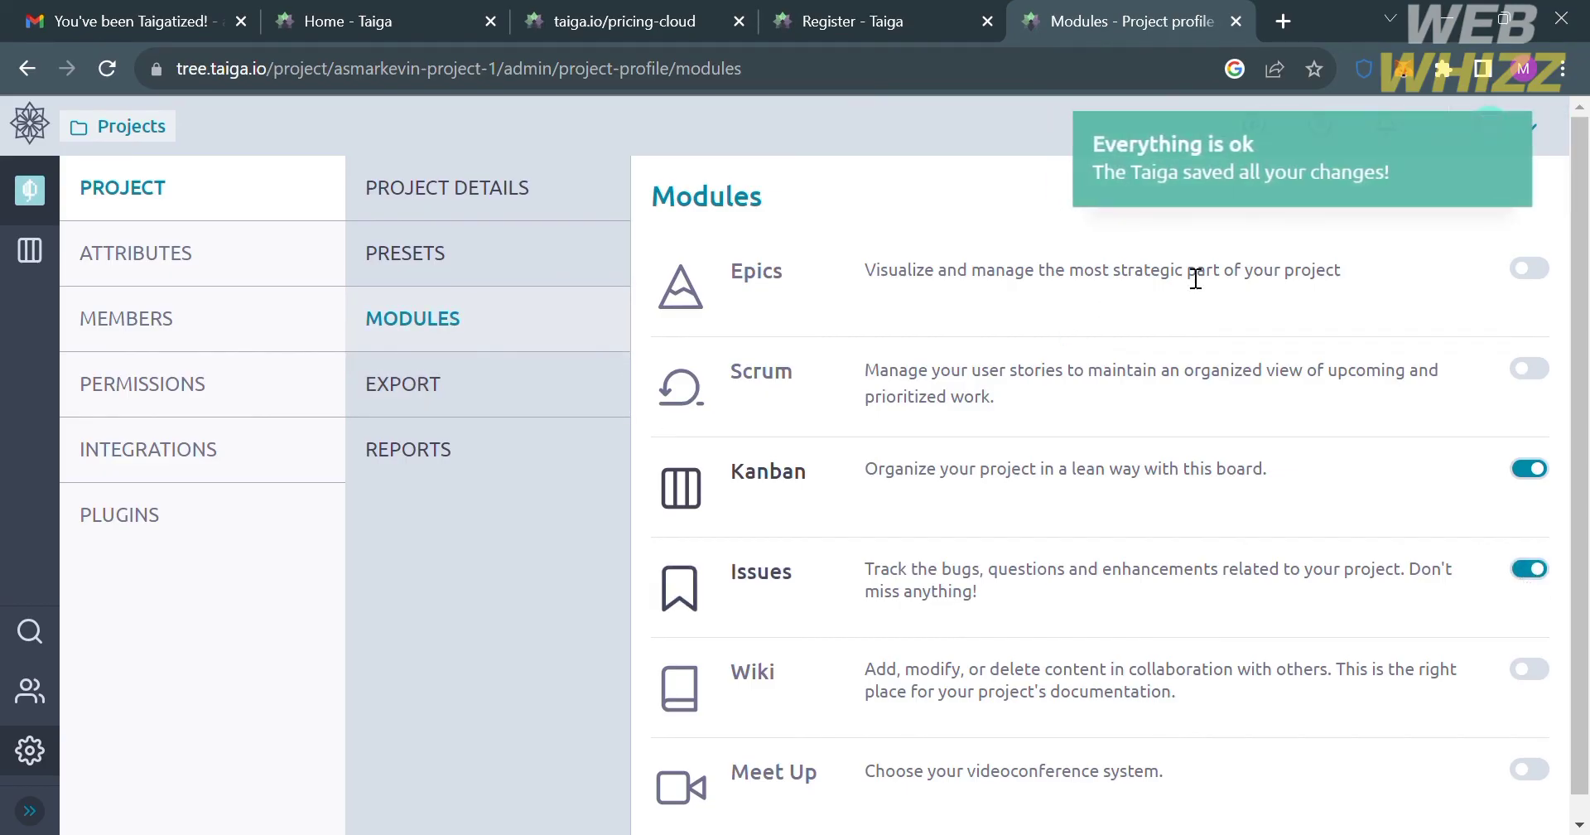
click(507, 443)
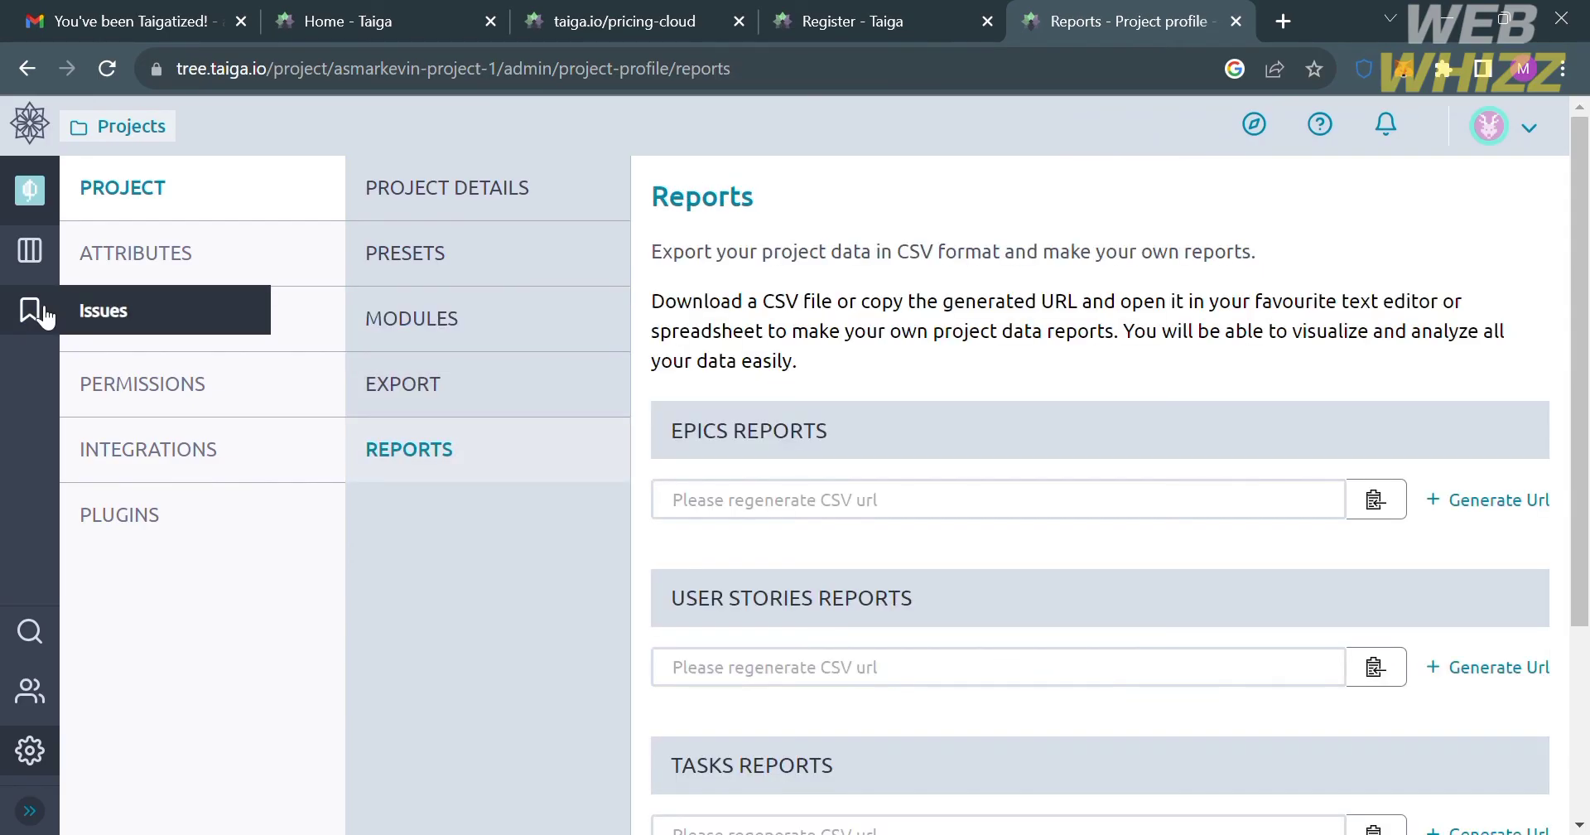
click(30, 122)
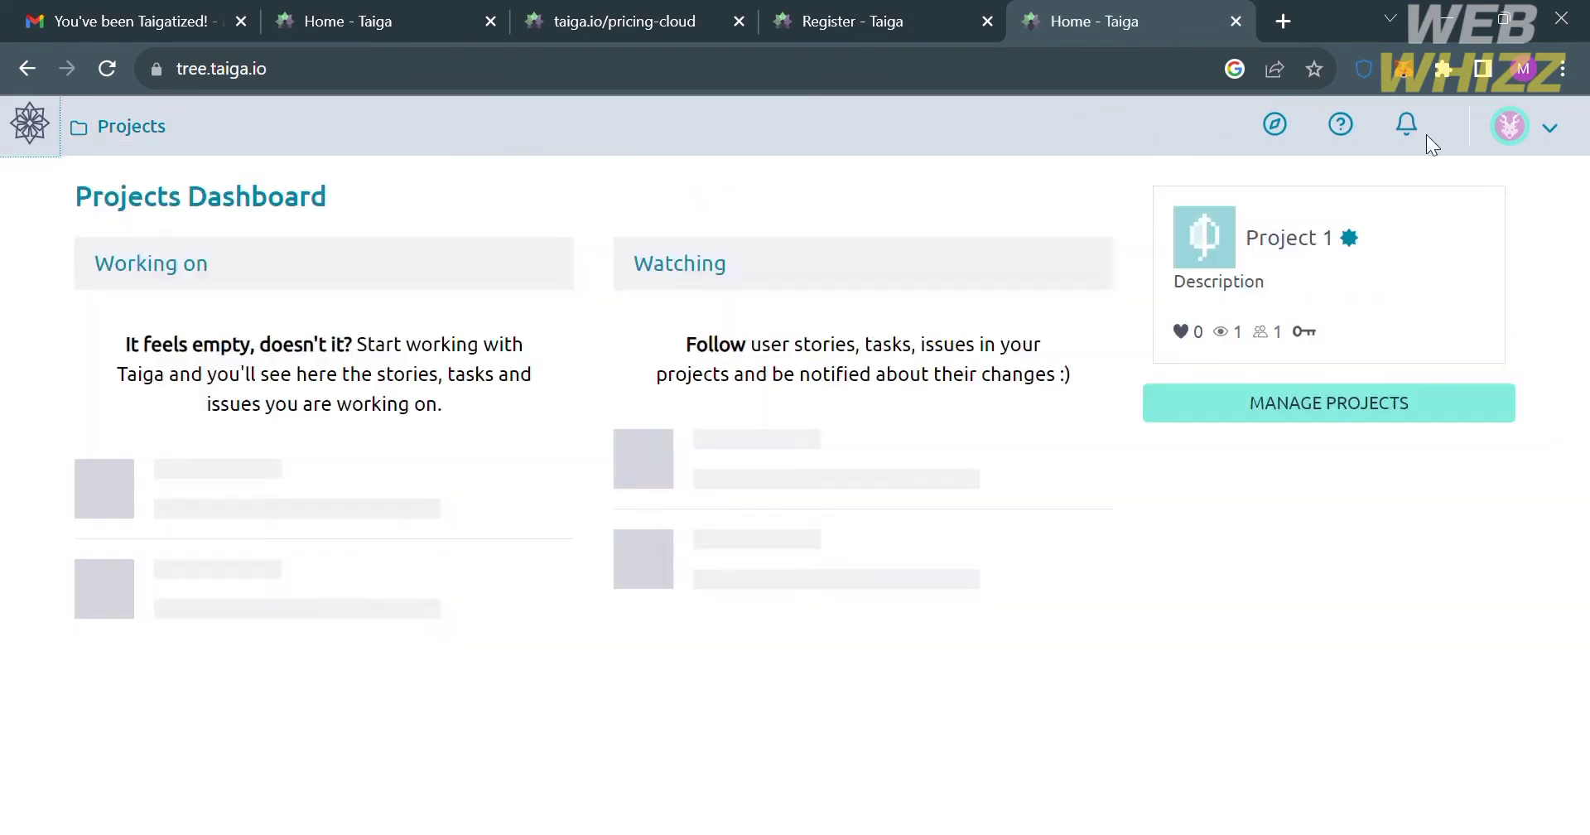